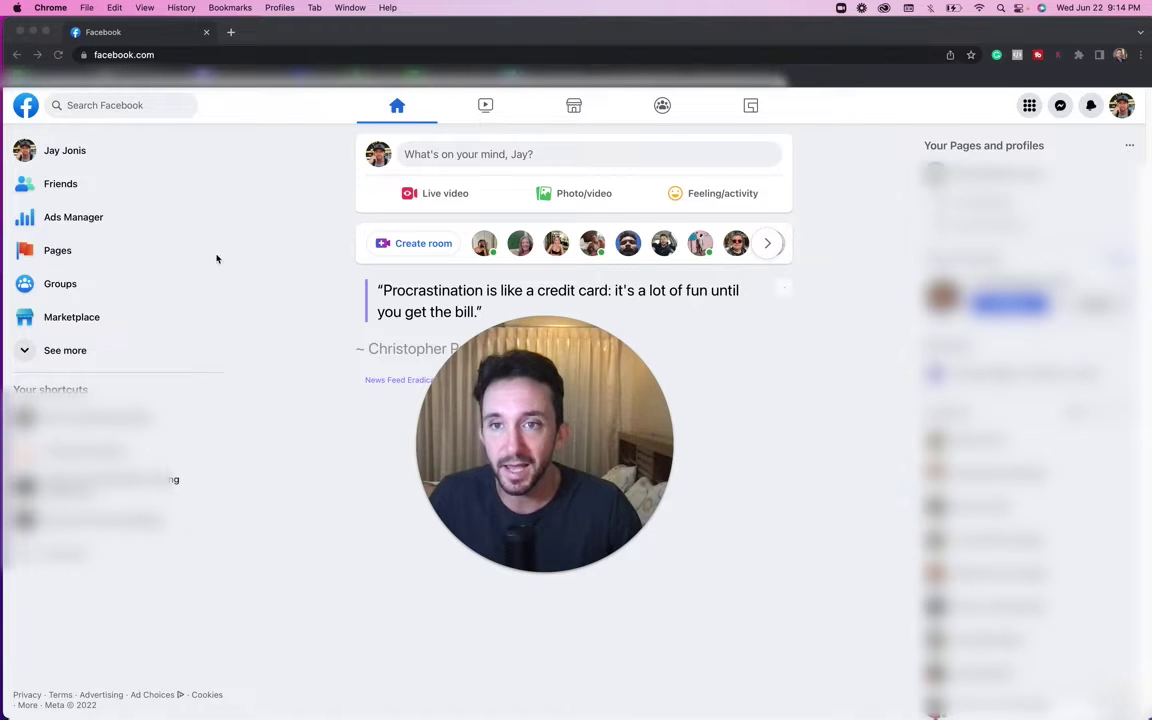
# - From Pages, start a new Page and enter the name 'Jays Jam Band'
pyautogui.click(73, 252)
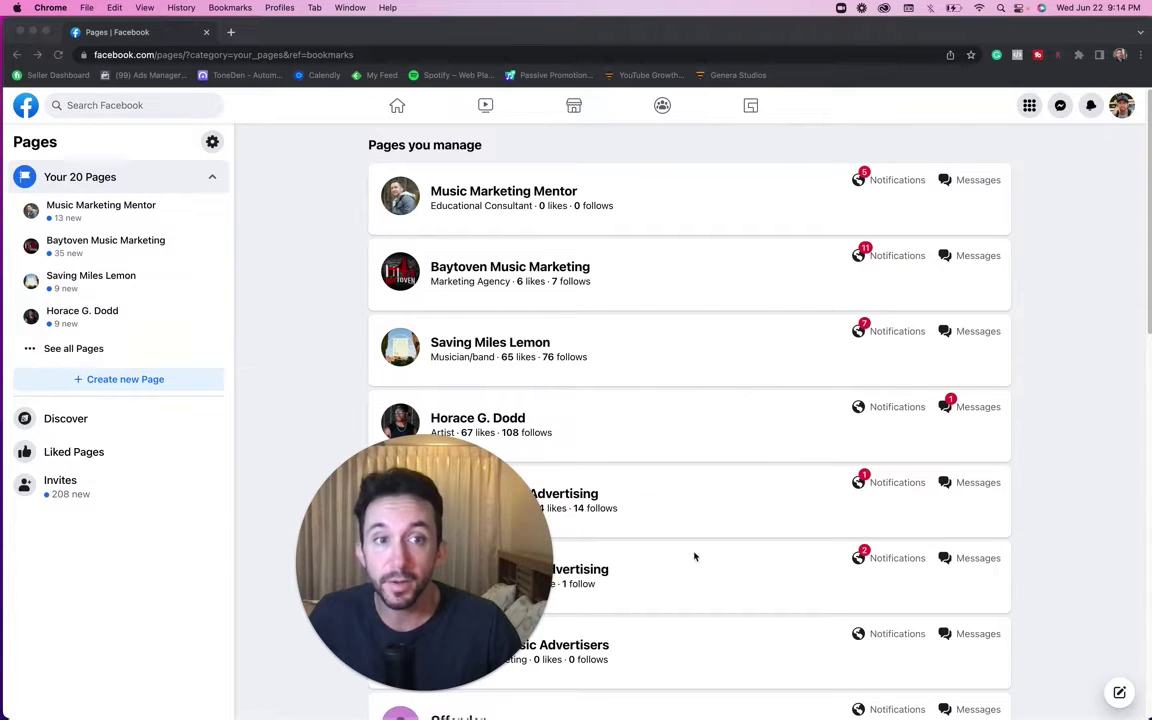
pyautogui.click(126, 381)
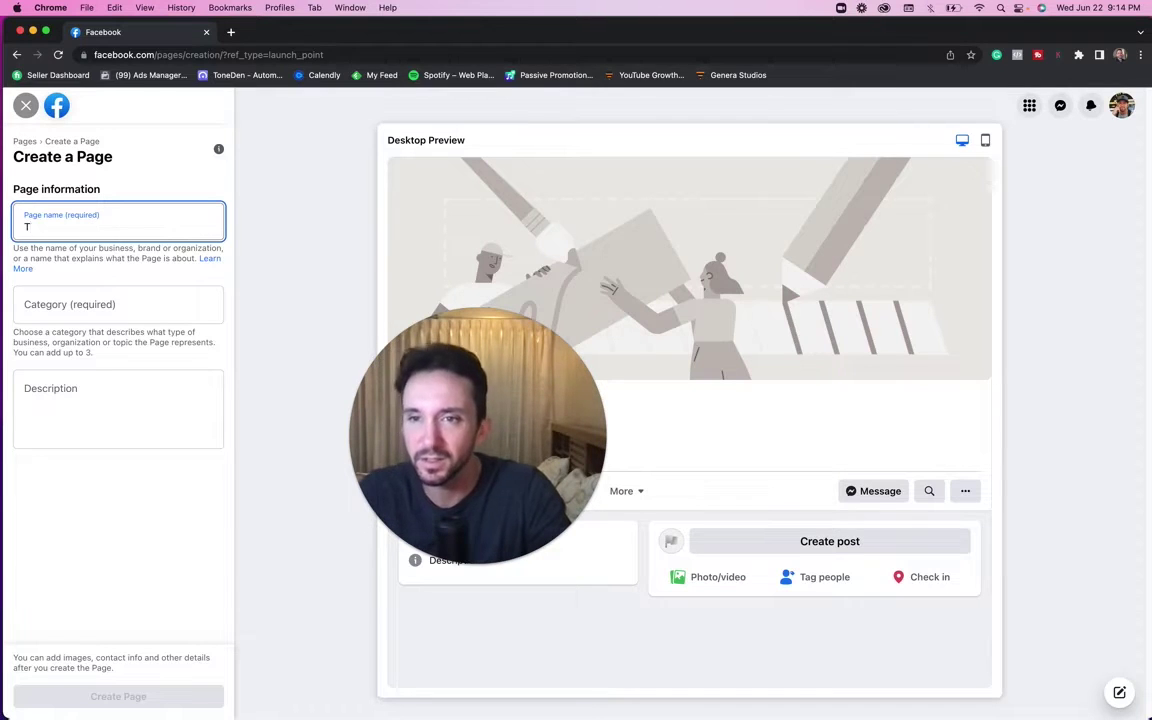
pyautogui.write('Jays ')
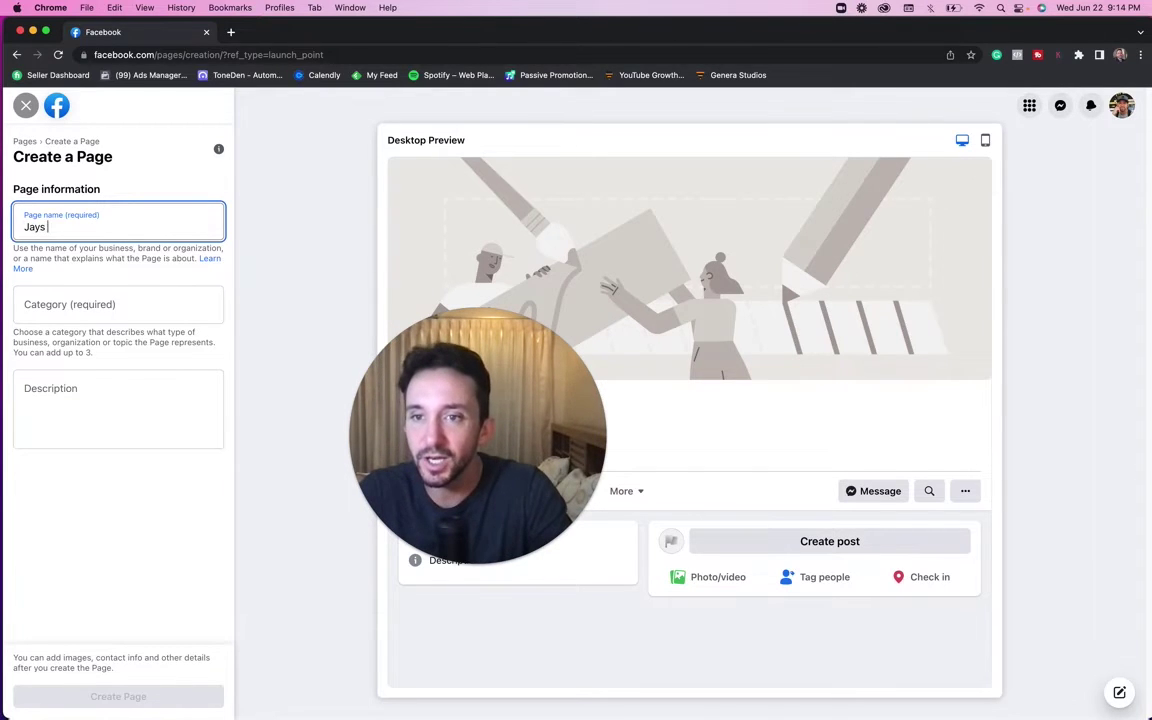
pyautogui.write('JAM')
pyautogui.press('BackSpace')
pyautogui.press('BackSpace')
pyautogui.write('a')
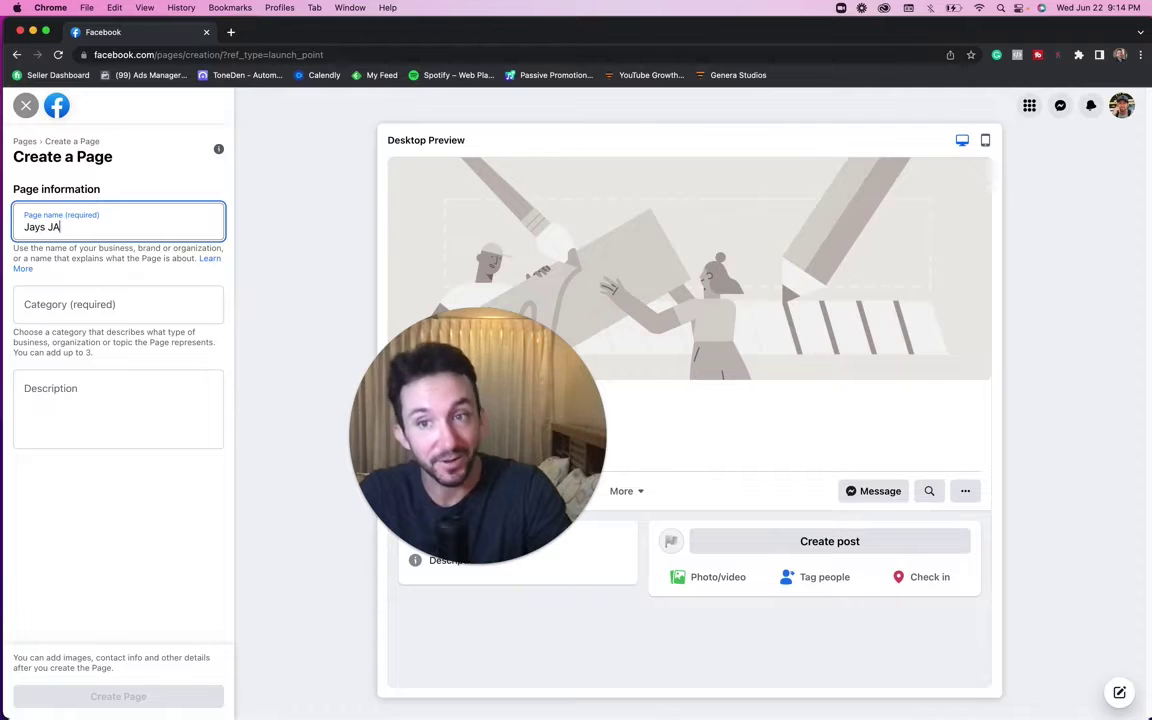
pyautogui.write('m Band')
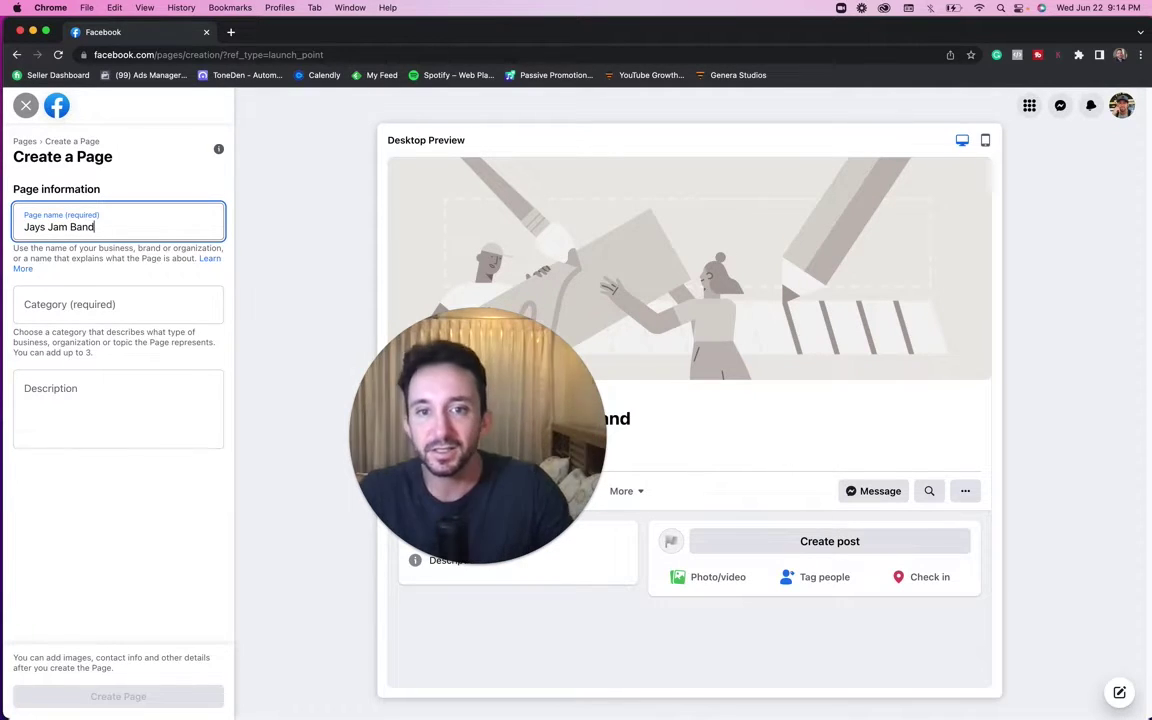
pyautogui.moveTo(507, 428); pyautogui.dragTo(319, 593)
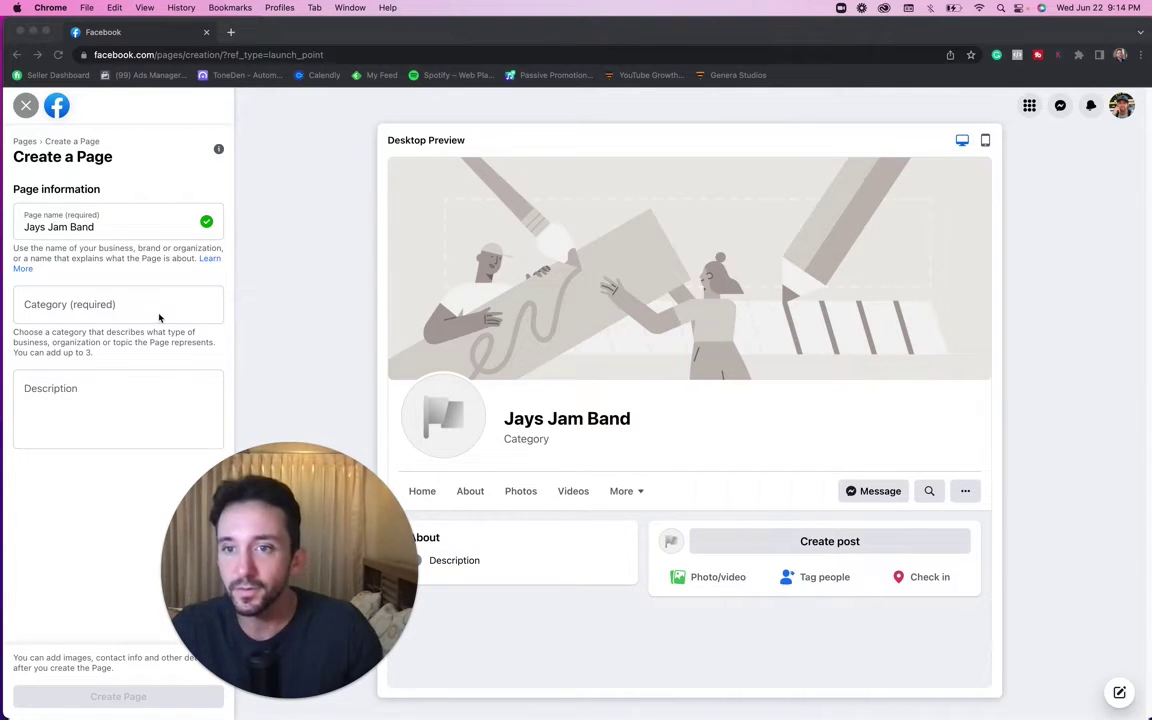
# - Search the Category field for music and rapper categories
pyautogui.click(131, 305)
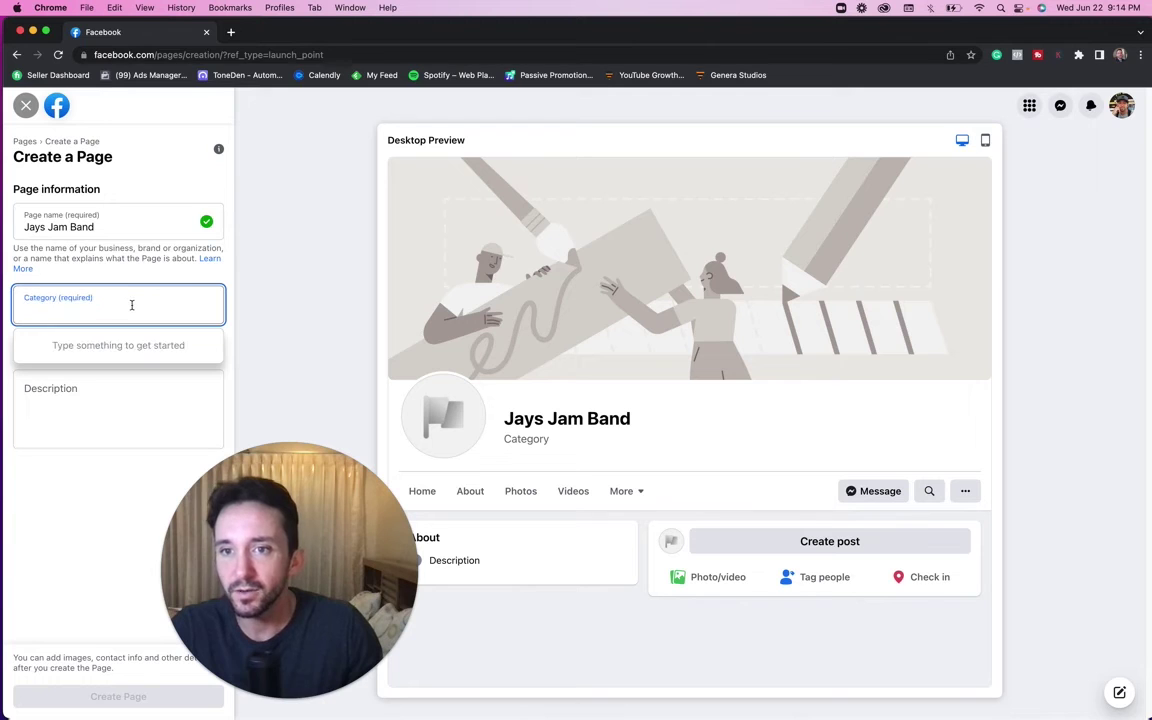
pyautogui.write('m')
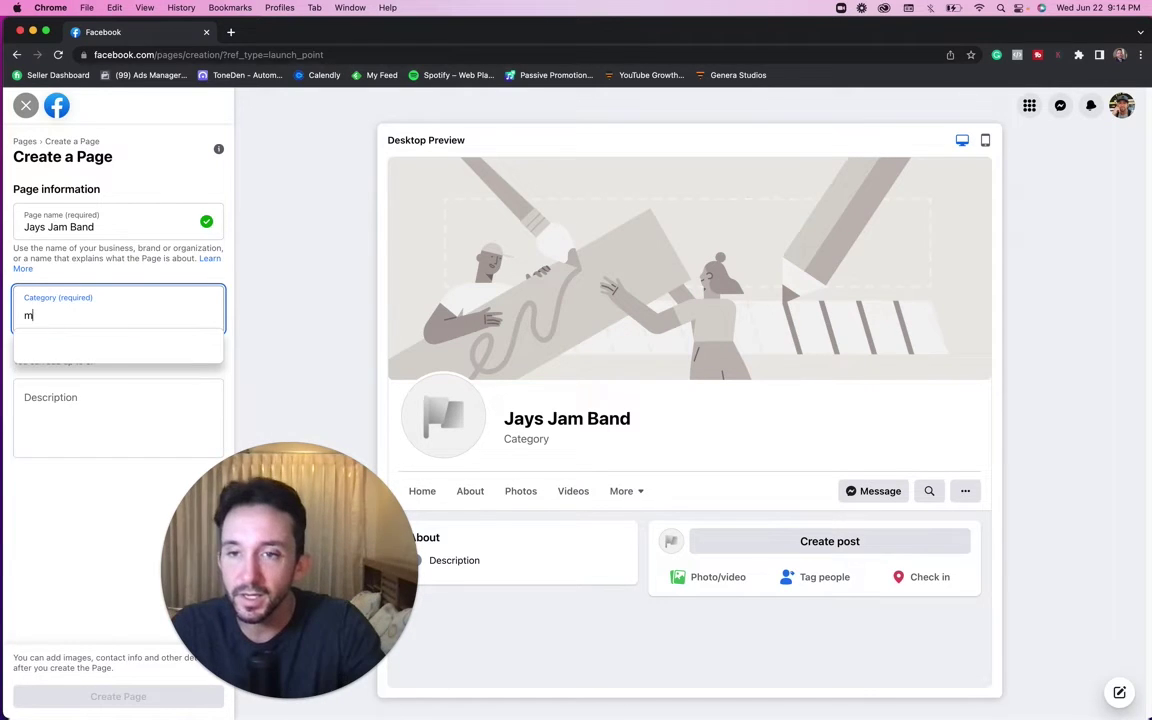
pyautogui.write('usic')
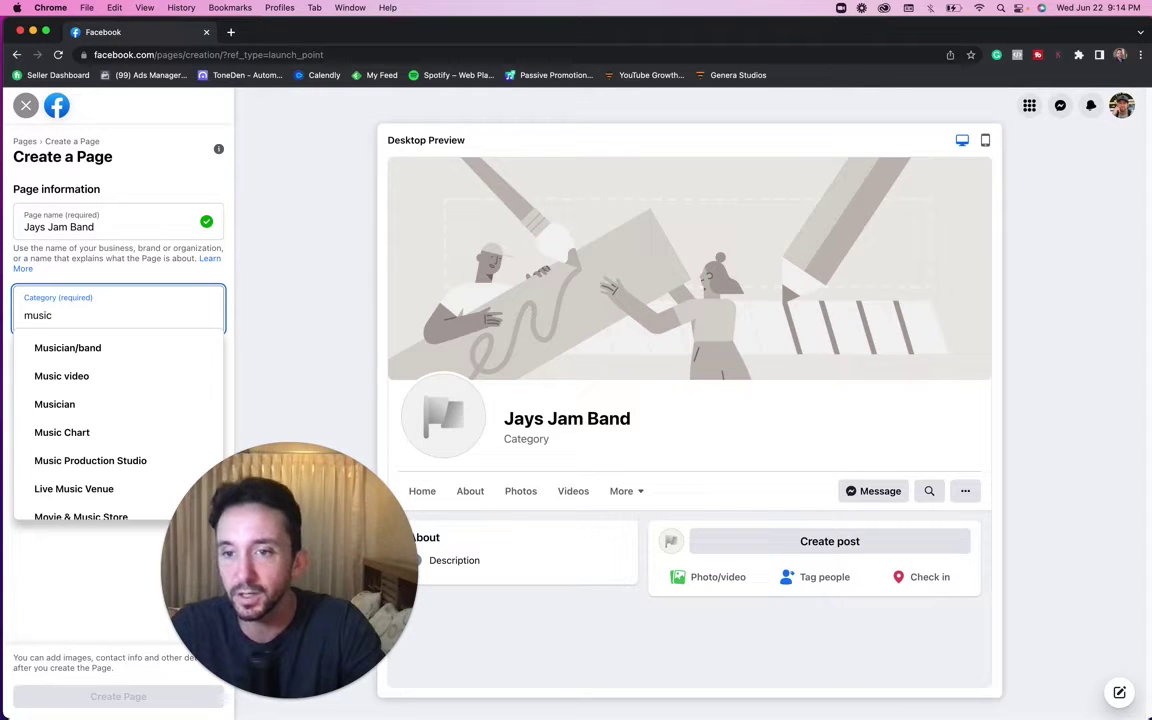
pyautogui.press('BackSpace')
pyautogui.press('BackSpace')
pyautogui.press('BackSpace')
pyautogui.press('BackSpace')
pyautogui.write('ra')
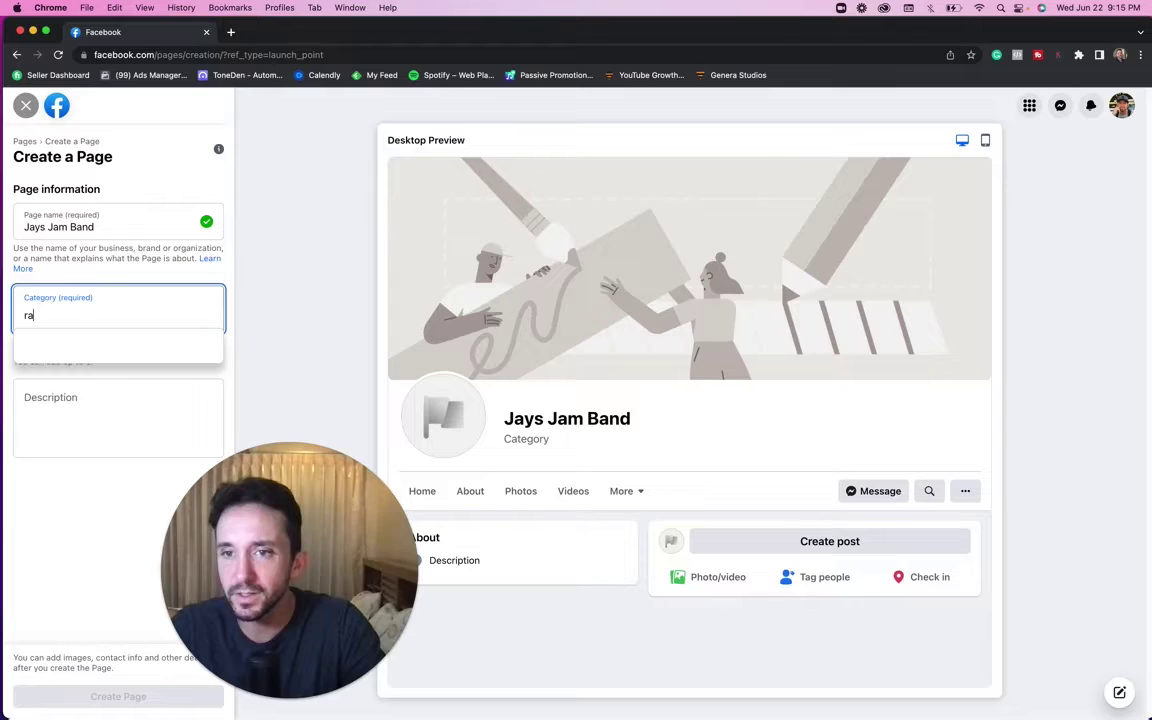
pyautogui.write('p')
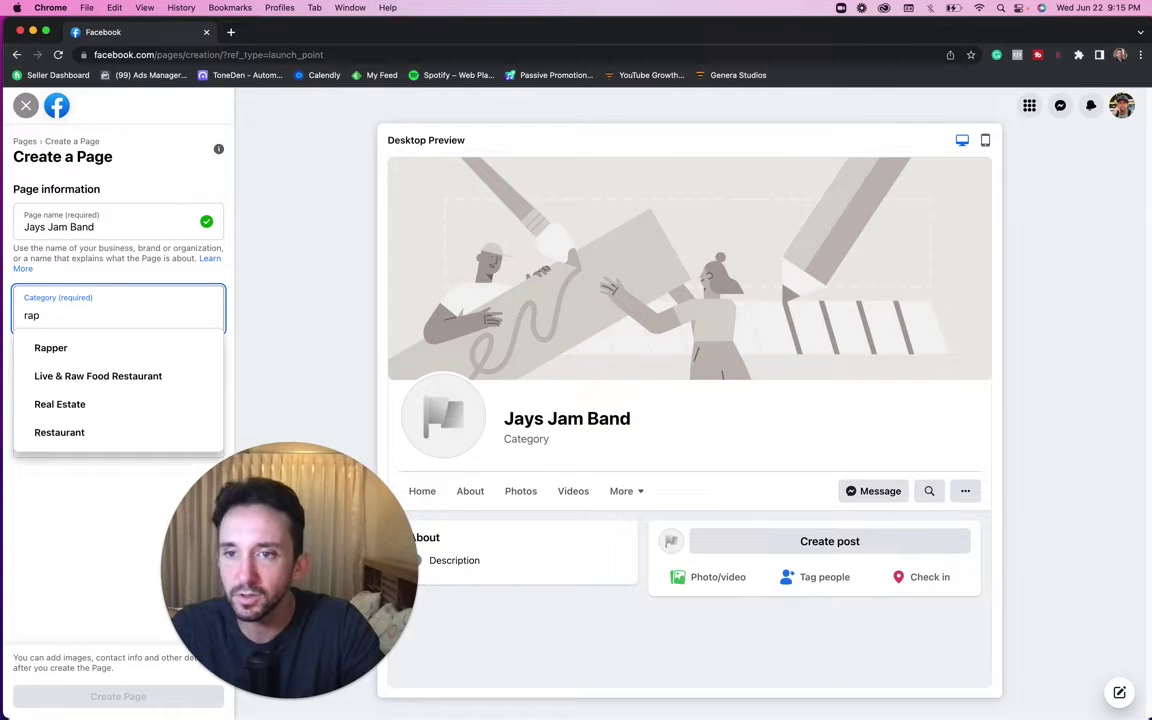
pyautogui.write('pe')
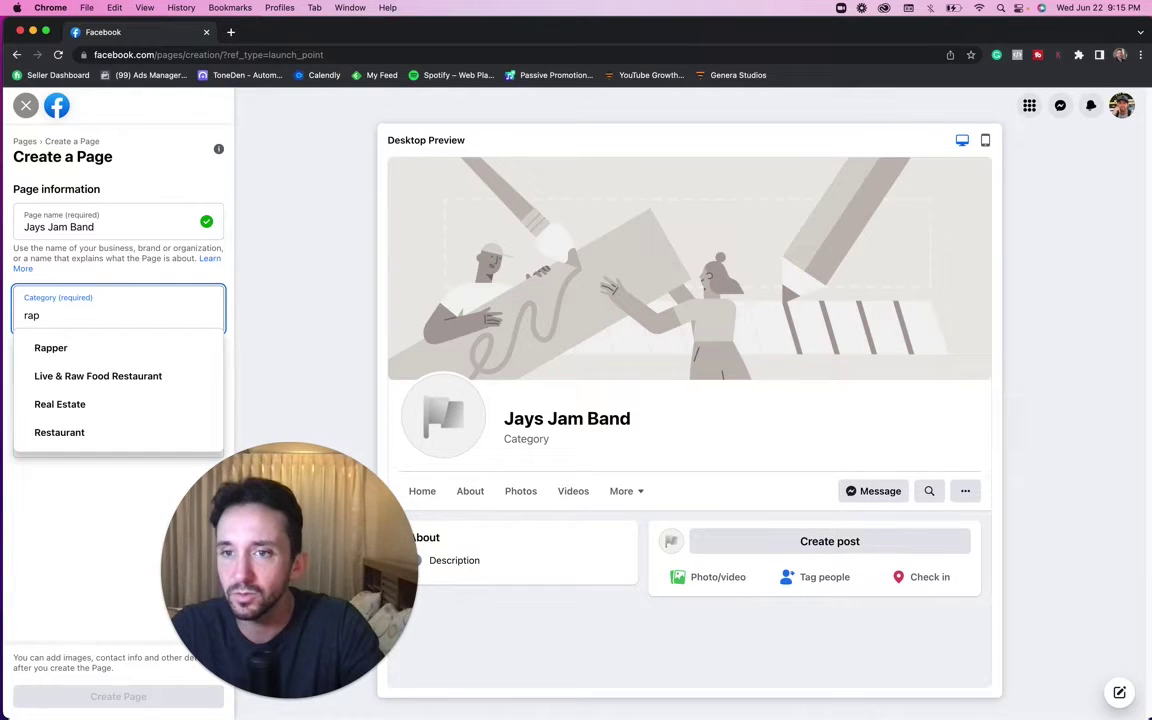
pyautogui.write('r')
pyautogui.press('BackSpace')
pyautogui.press('BackSpace')
pyautogui.press('BackSpace')
pyautogui.press('BackSpace')
pyautogui.press('BackSpace')
pyautogui.press('BackSpace')
pyautogui.press('BackSpace')
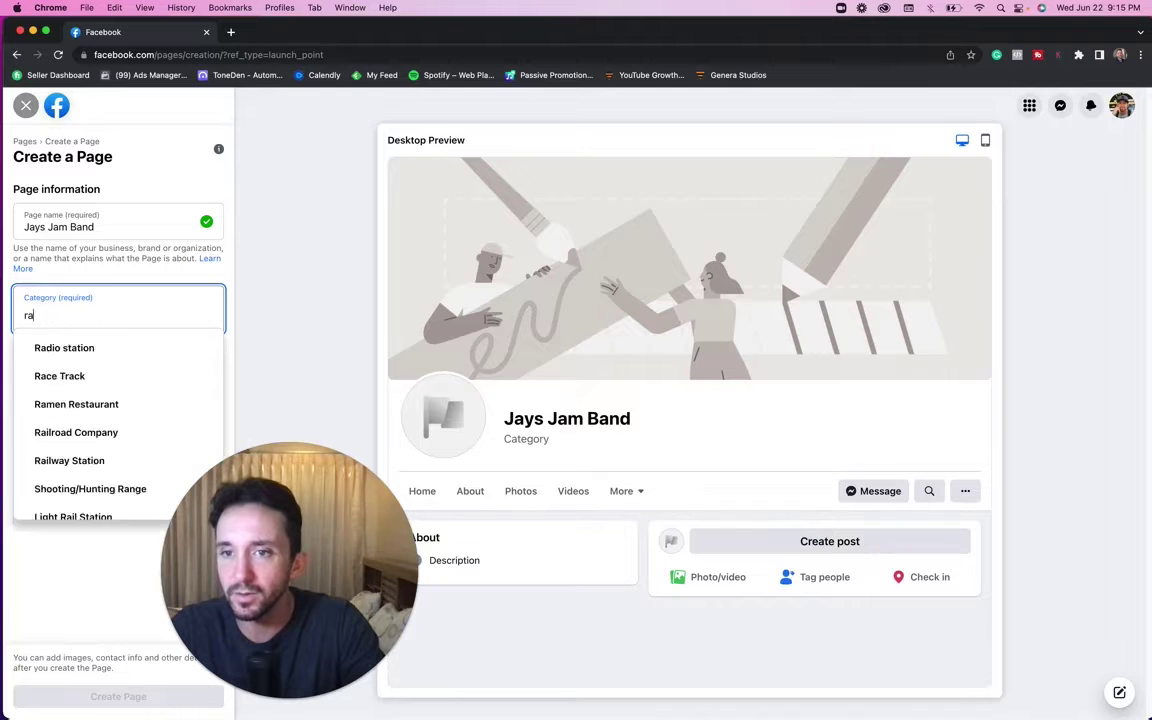
# - Try a DJ search, then search 'band' and choose Band as the category
pyautogui.write('Dk')
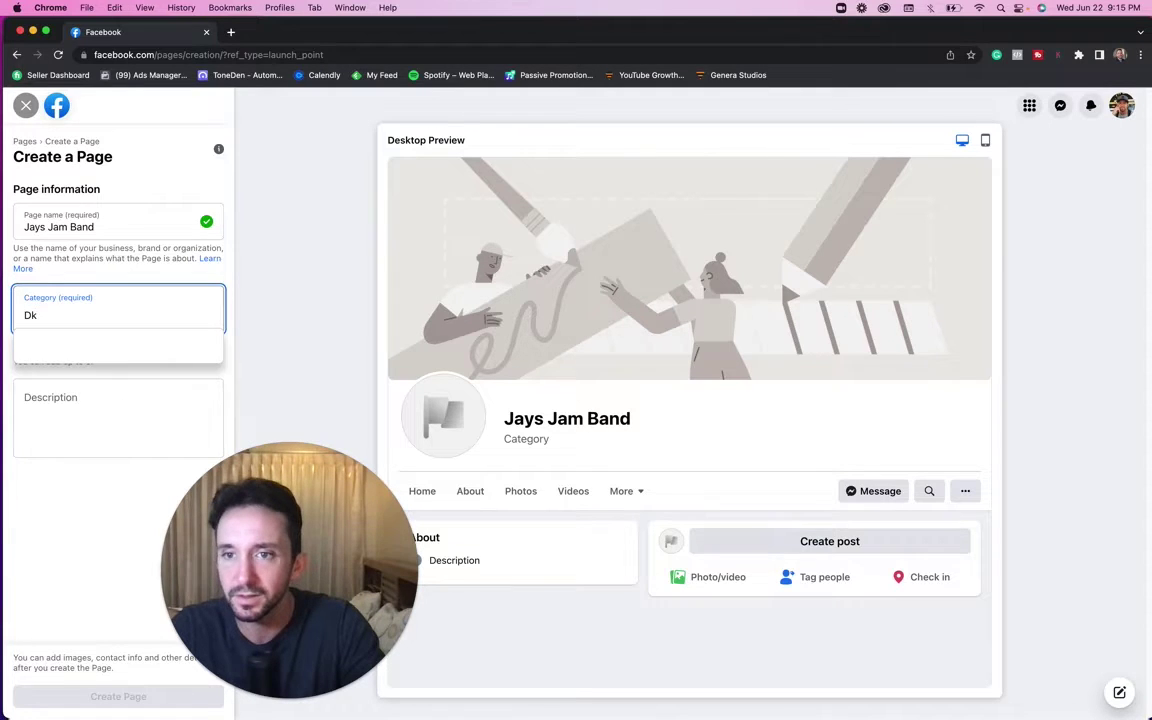
pyautogui.press('BackSpace')
pyautogui.write('j')
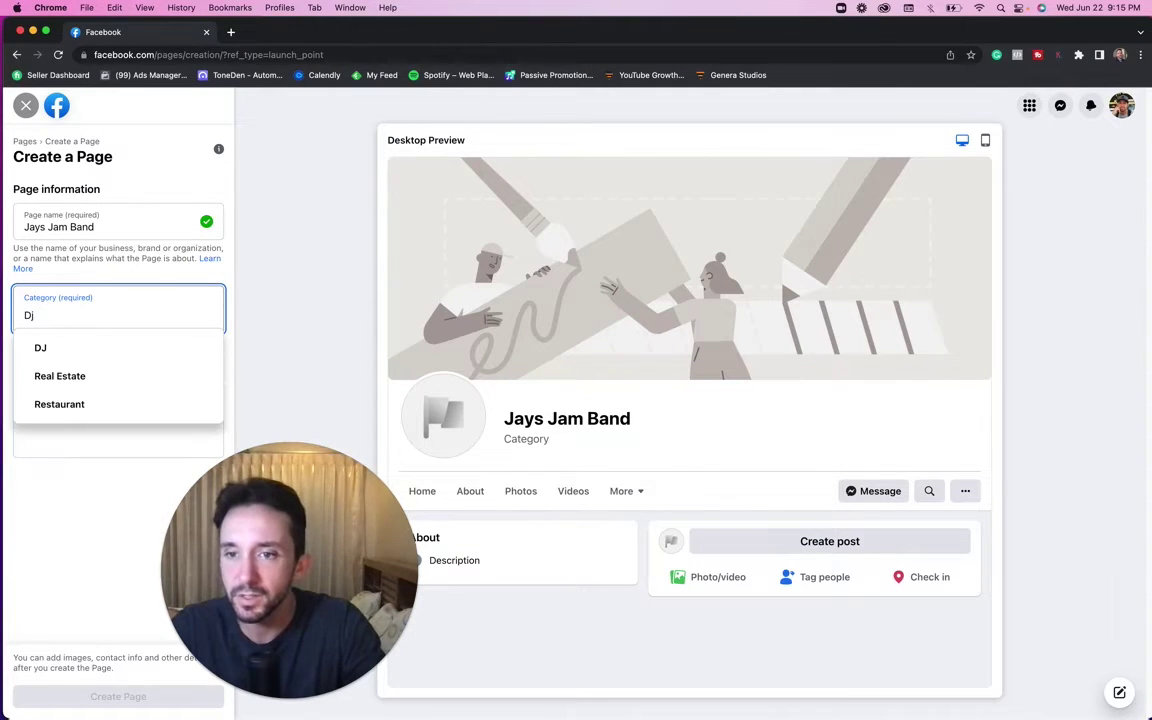
pyautogui.press('BackSpace')
pyautogui.press('BackSpace')
pyautogui.write('tr')
pyautogui.press('BackSpace')
pyautogui.press('BackSpace')
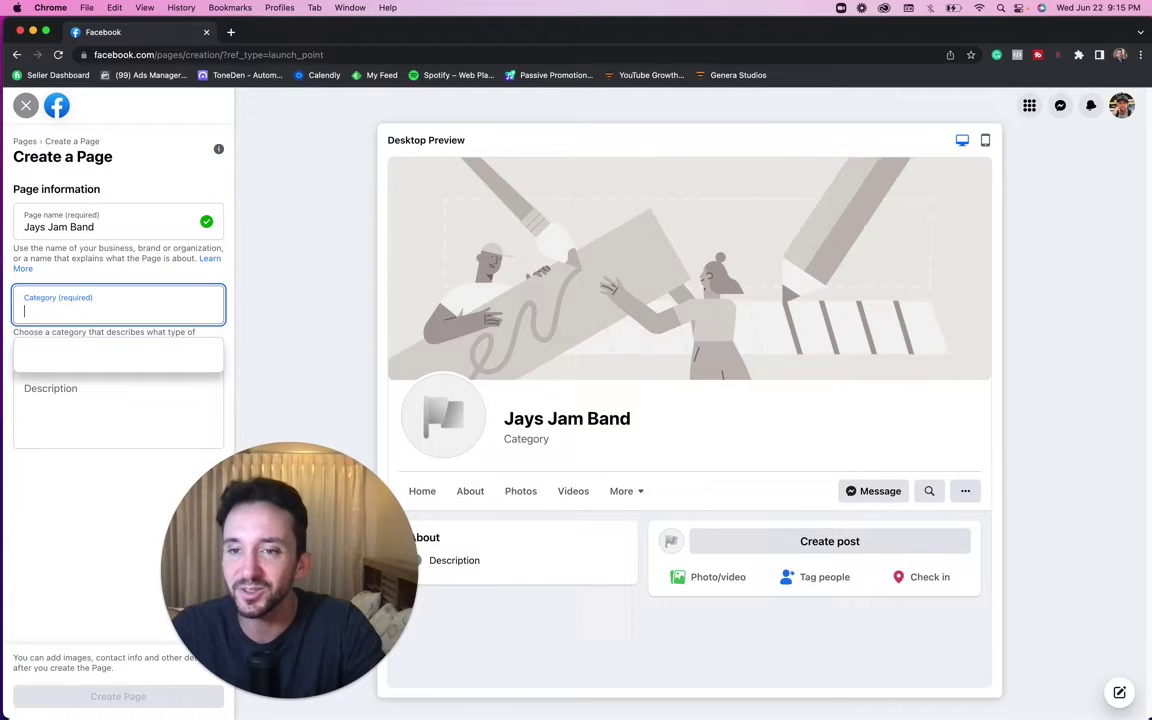
pyautogui.write('band')
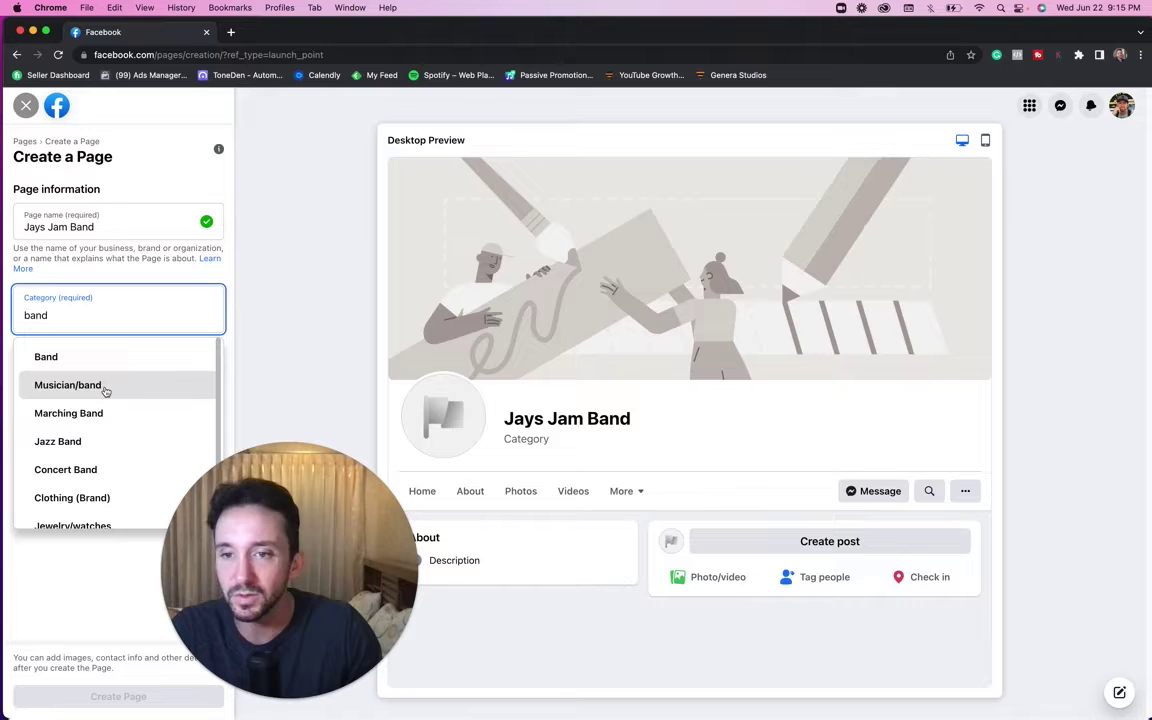
pyautogui.click(108, 358)
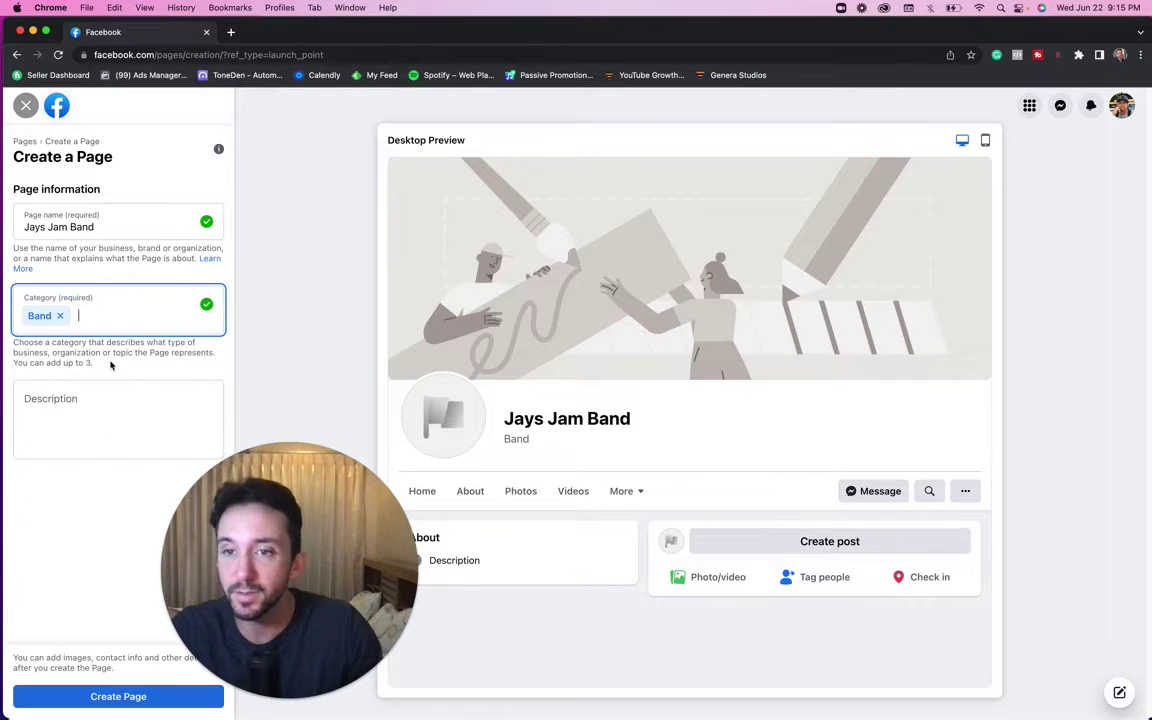
# - Leave the description empty and create the Jays Jam Band Page
pyautogui.click(115, 406)
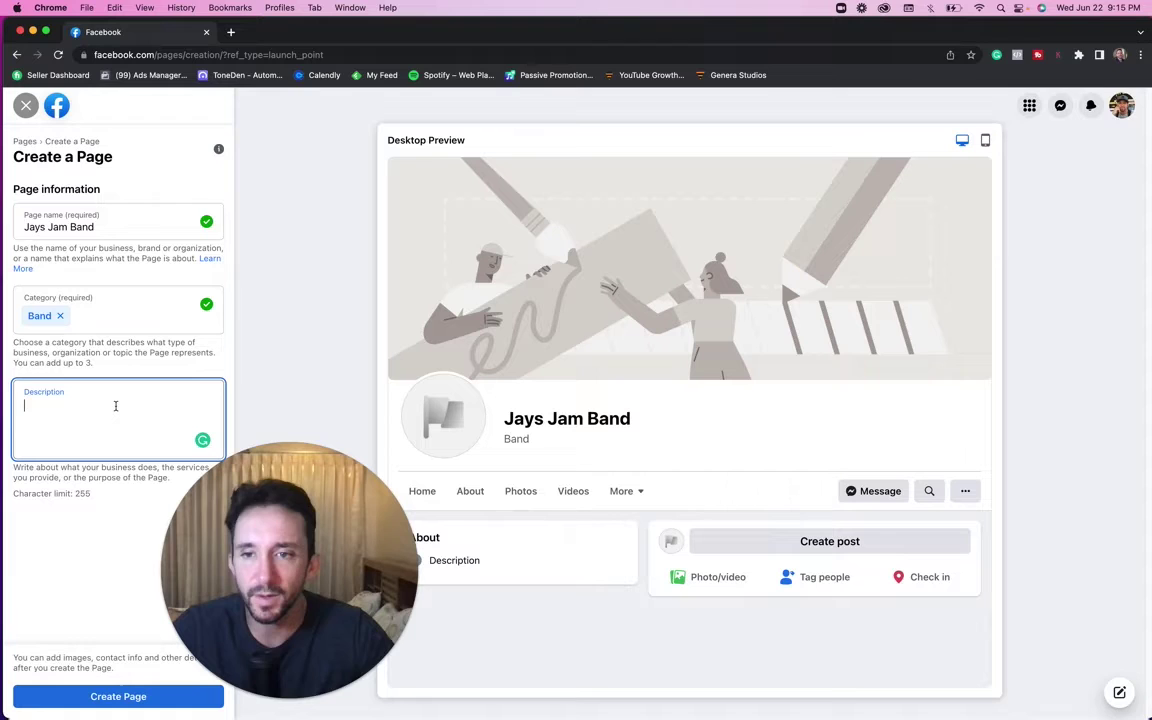
pyautogui.click(116, 519)
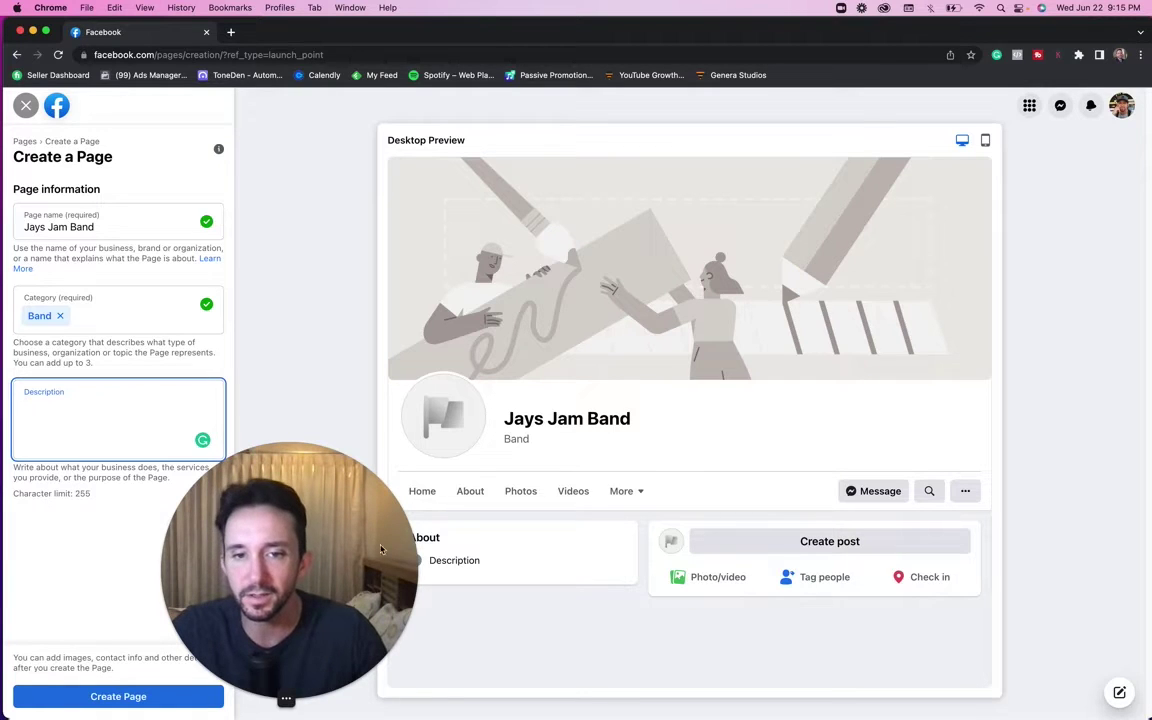
pyautogui.click(324, 449)
pyautogui.moveTo(324, 449); pyautogui.dragTo(375, 336)
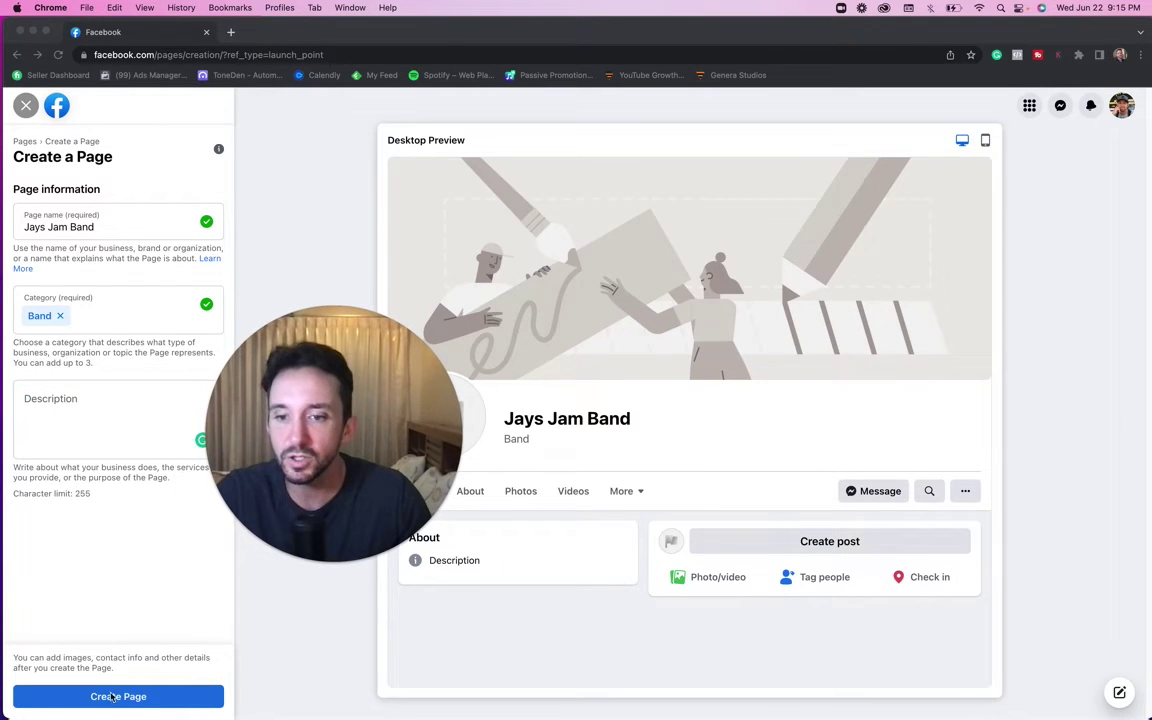
pyautogui.moveTo(333, 508); pyautogui.dragTo(249, 607)
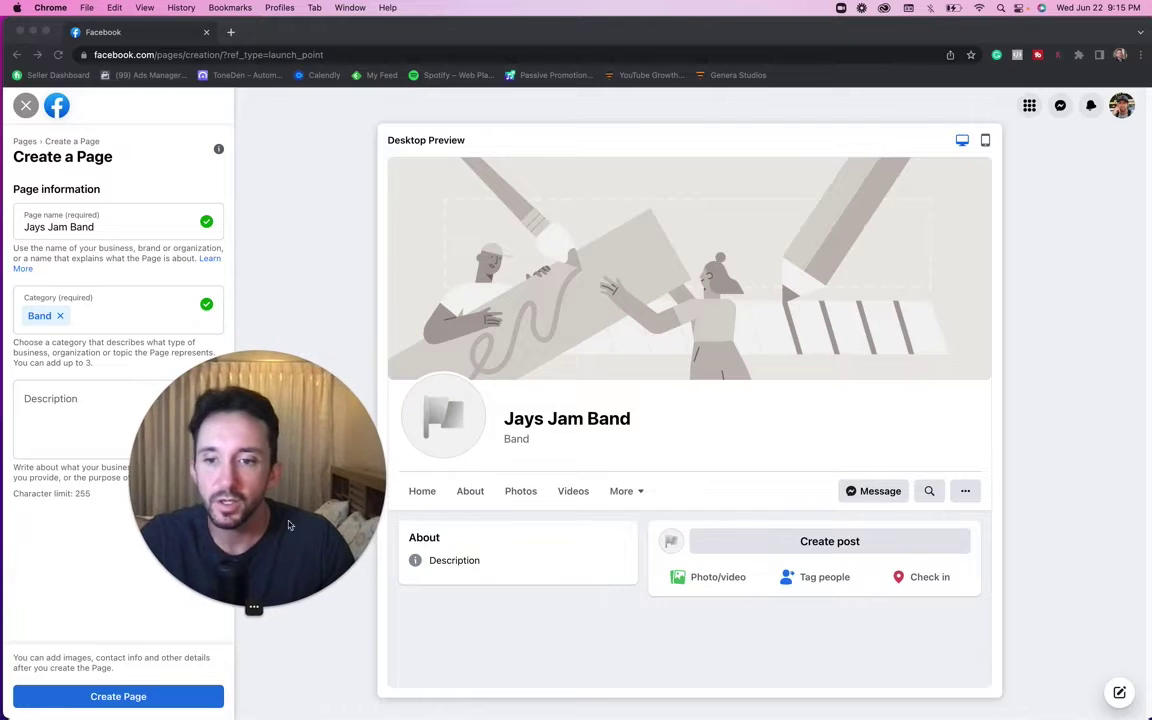
pyautogui.click(135, 698)
pyautogui.click(135, 698)
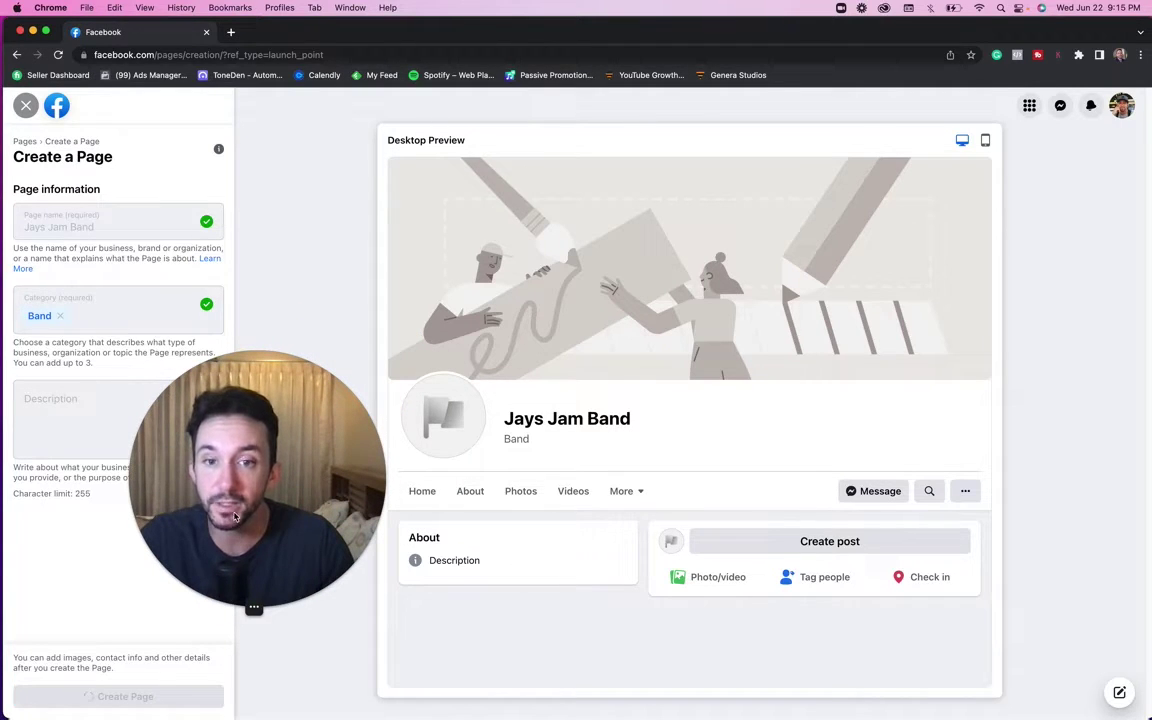
pyautogui.moveTo(235, 517); pyautogui.dragTo(885, 470)
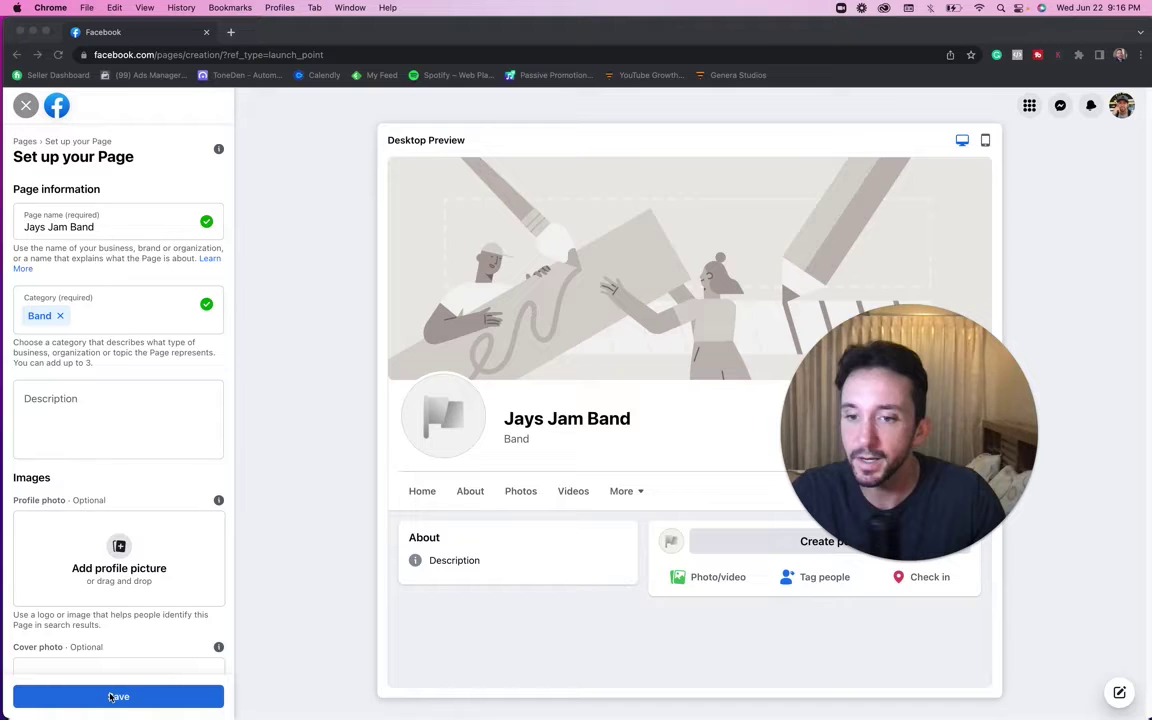
# - Upload the Black And White logo PNG as the page's profile photo
pyautogui.scroll(-3, 113, 680)
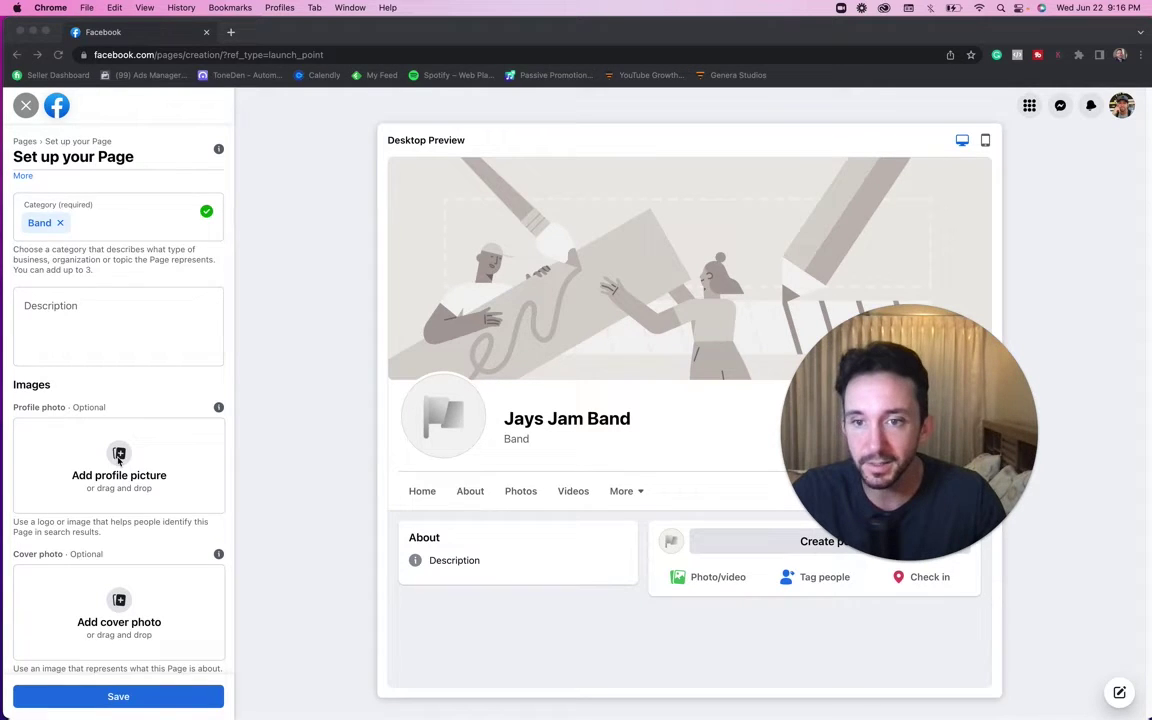
pyautogui.click(119, 458)
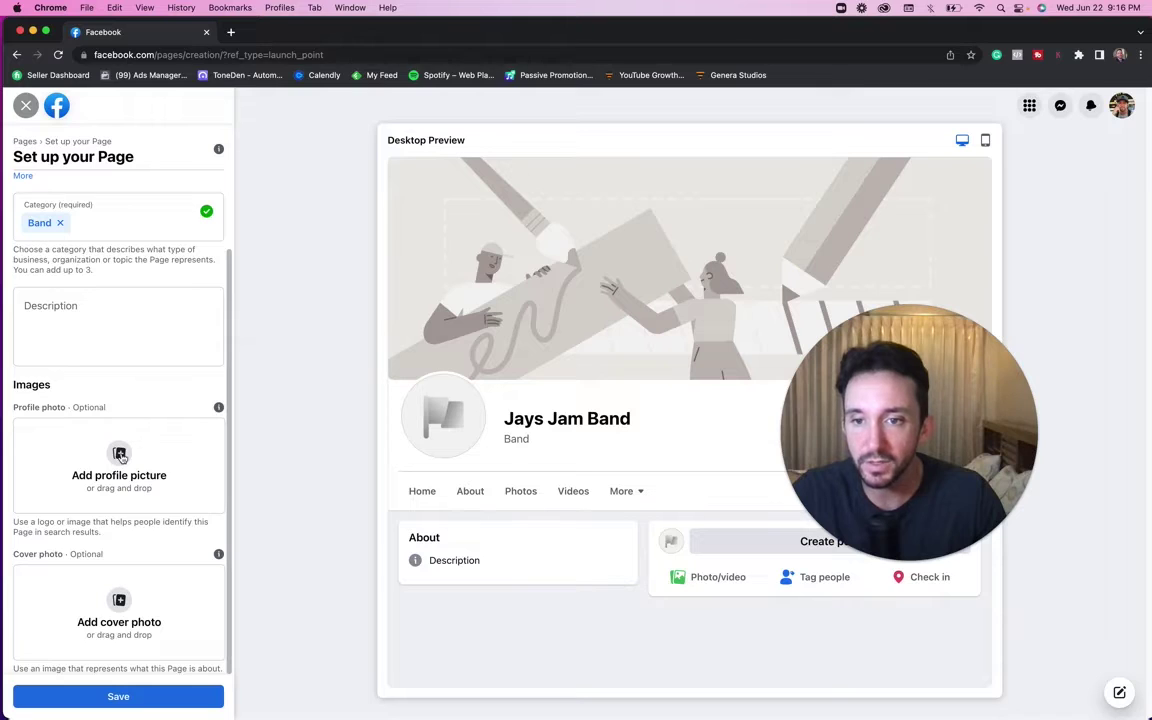
pyautogui.click(119, 456)
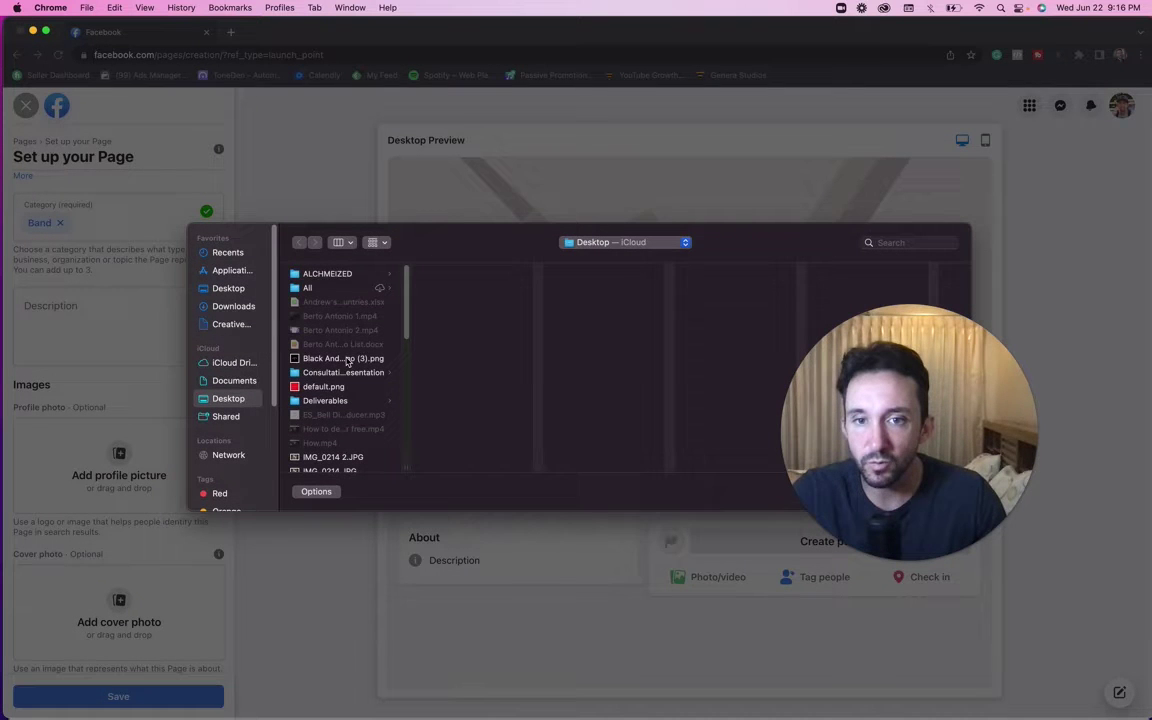
pyautogui.click(346, 359)
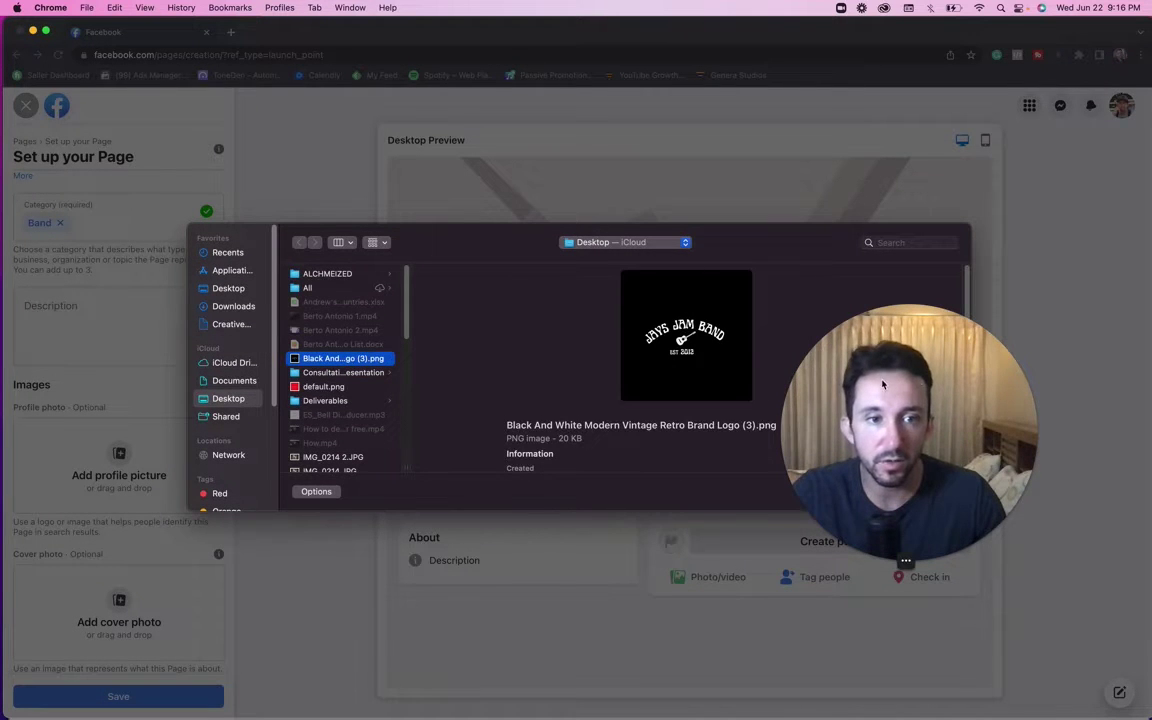
pyautogui.moveTo(882, 384); pyautogui.dragTo(940, 170)
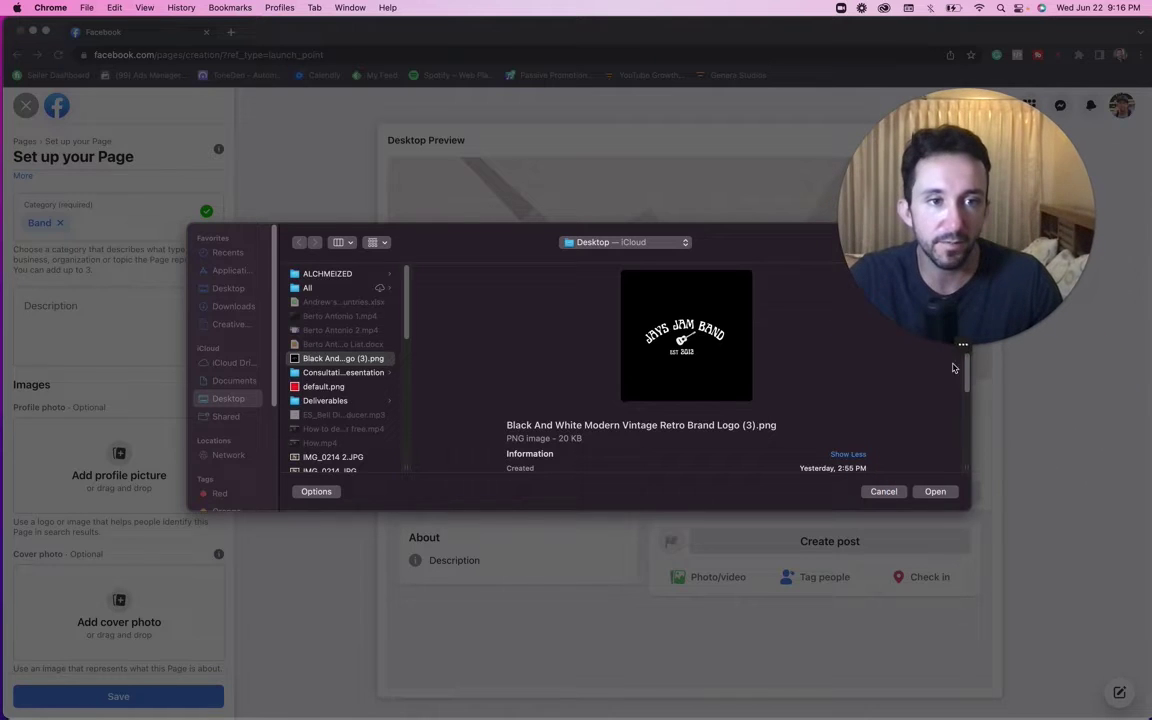
pyautogui.click(944, 493)
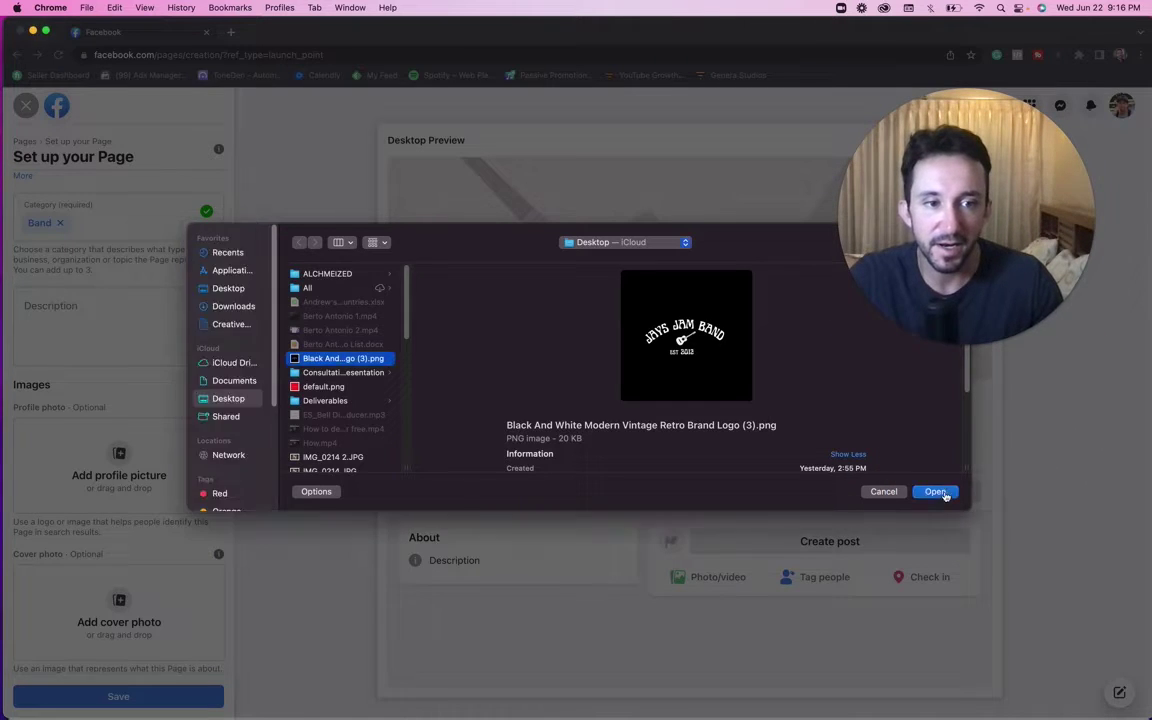
pyautogui.click(944, 493)
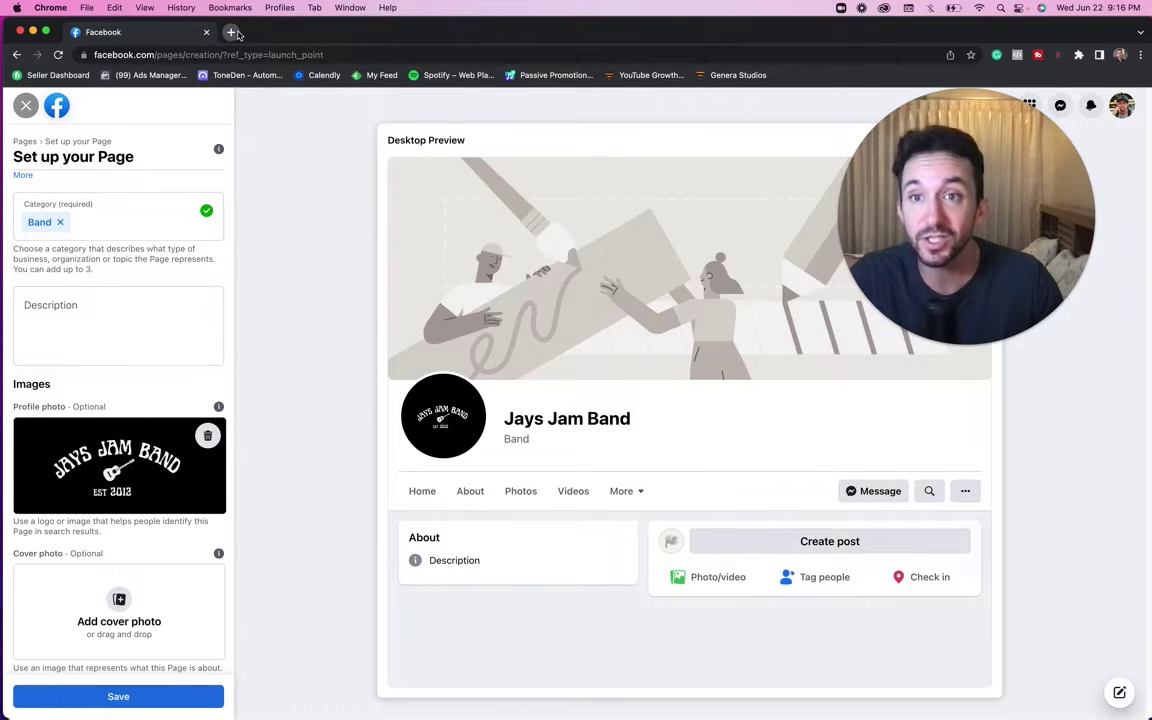
# - Open Canva in a new tab and browse Facebook Cover templates
pyautogui.click(234, 33)
pyautogui.write('canva')
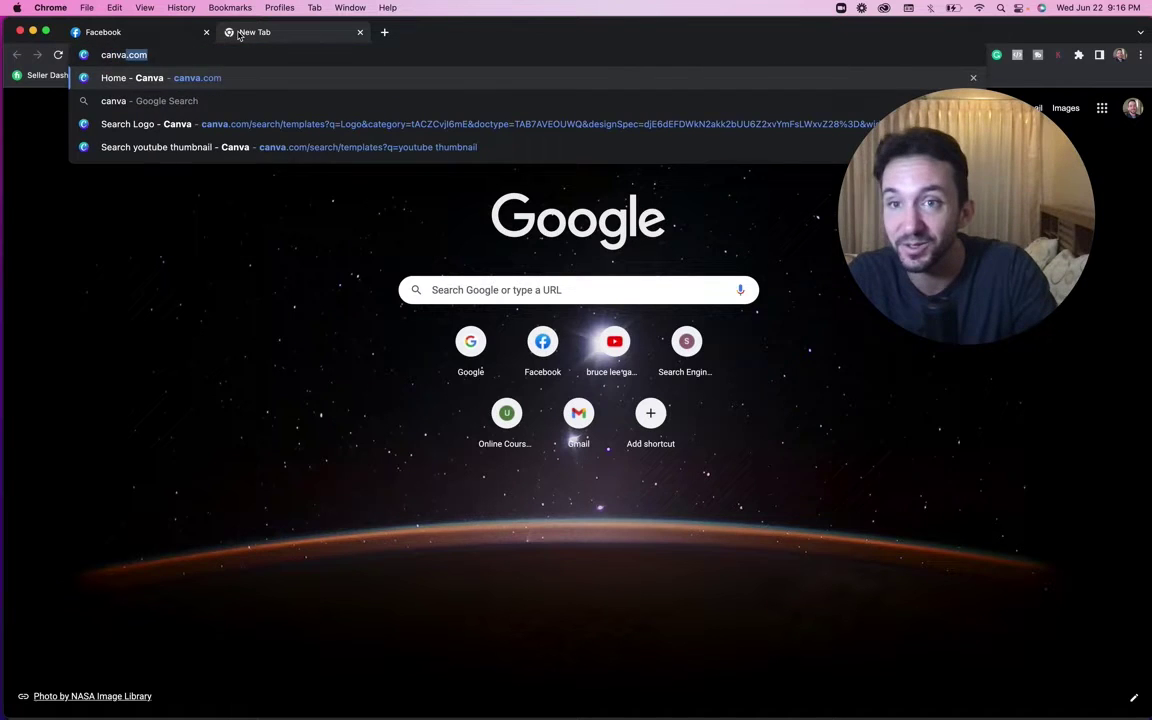
pyautogui.press('Return')
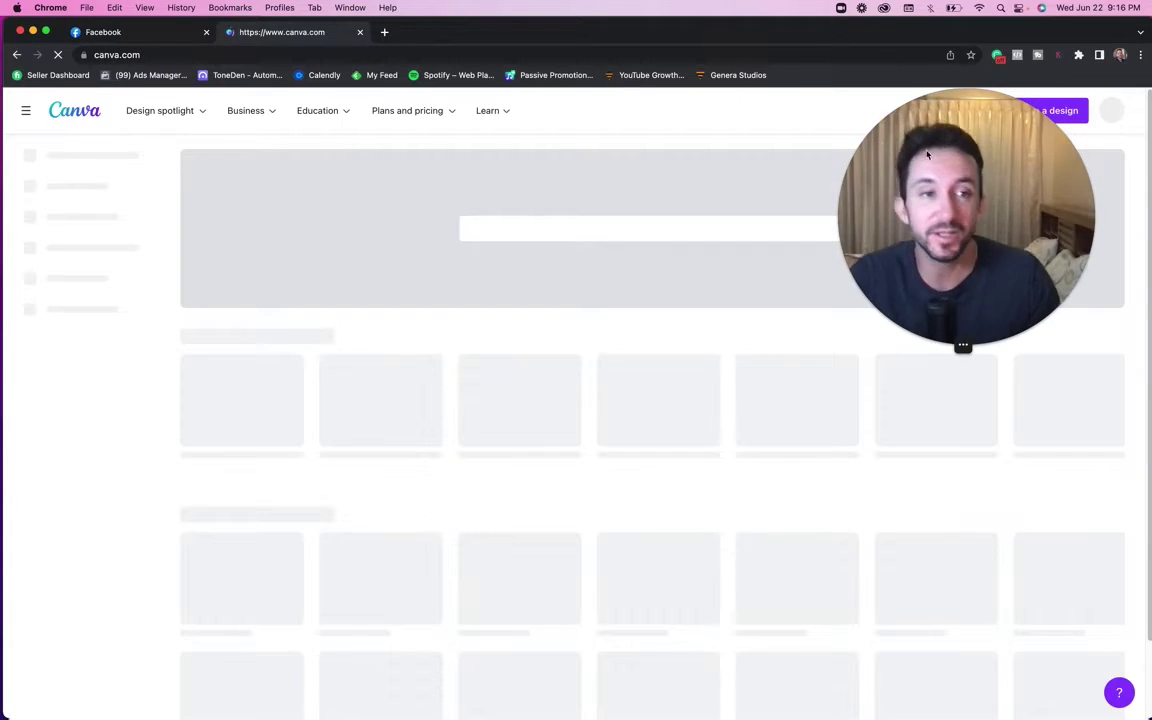
pyautogui.write('facebook')
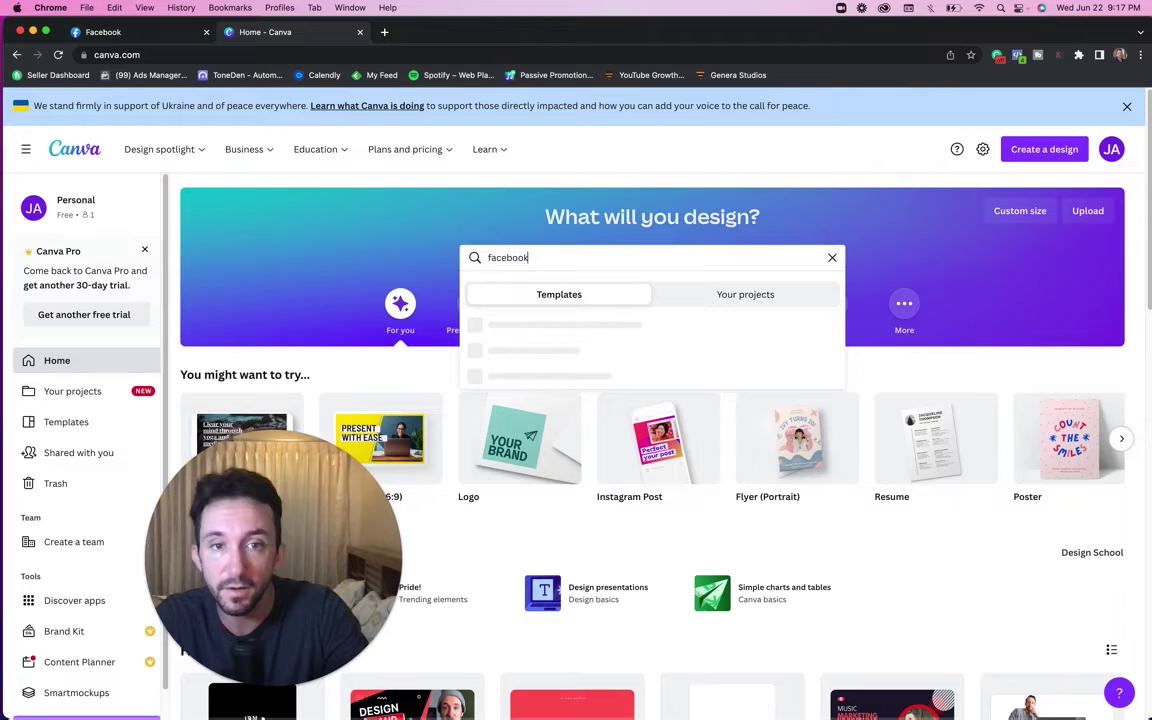
pyautogui.write(' co')
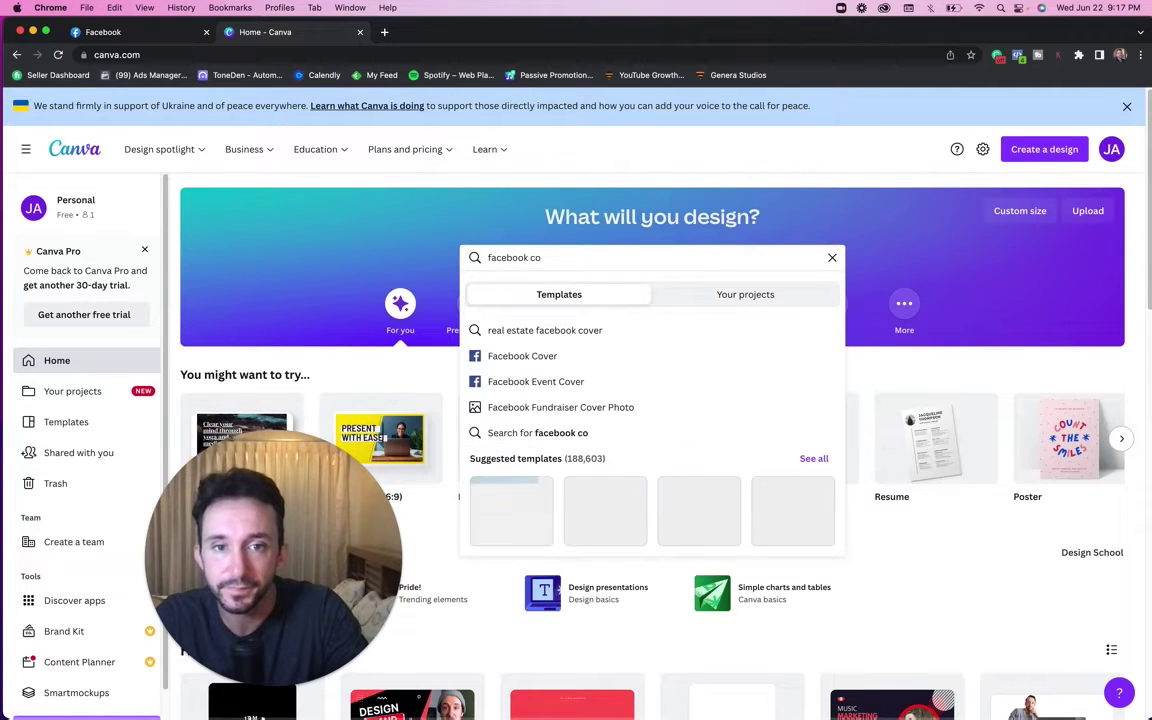
pyautogui.click(562, 362)
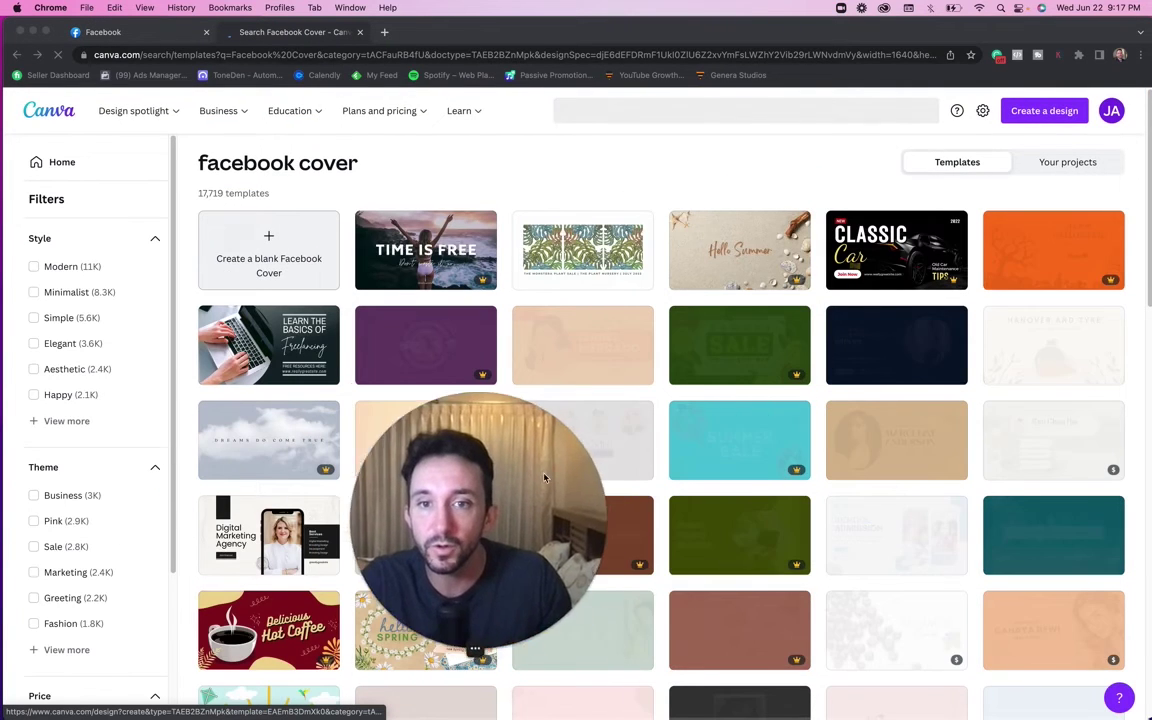
pyautogui.scroll(-2, 484, 341)
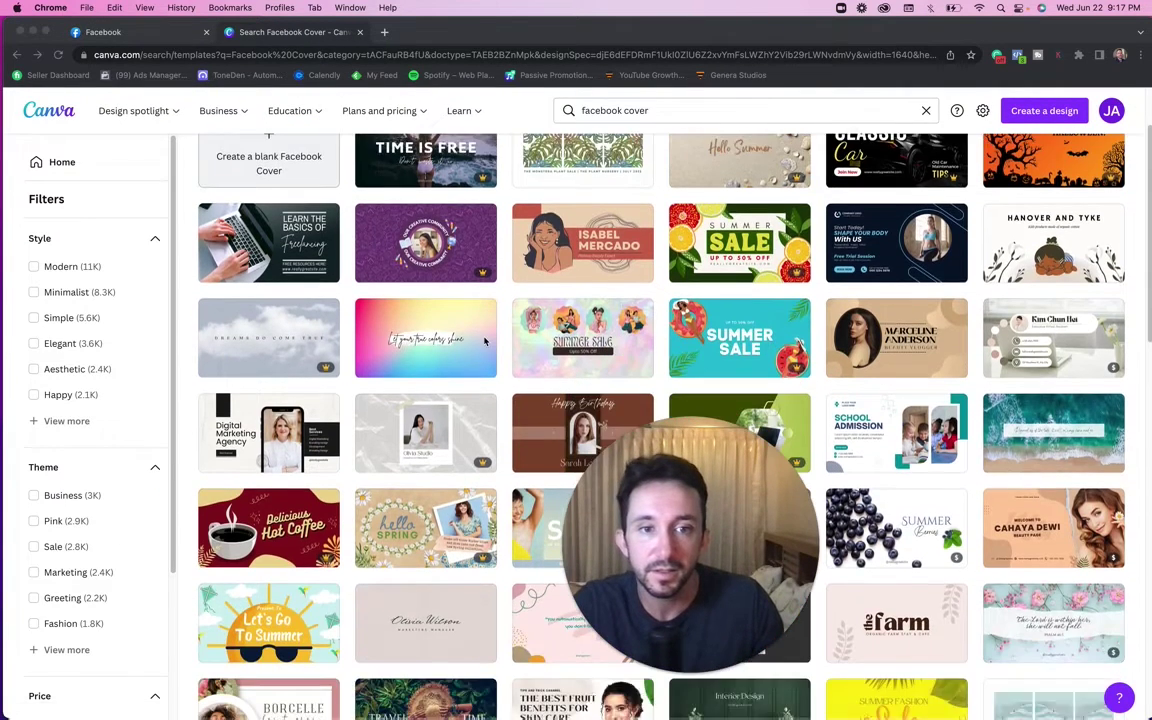
pyautogui.scroll(-5, 484, 341)
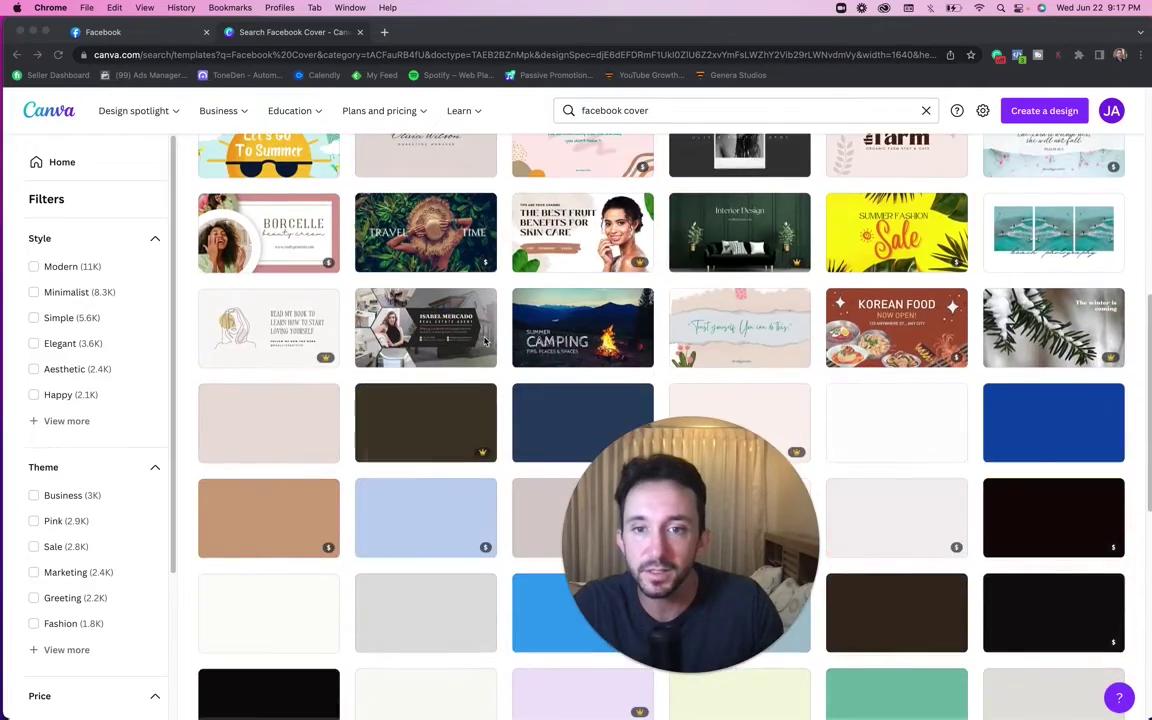
pyautogui.scroll(7, 484, 341)
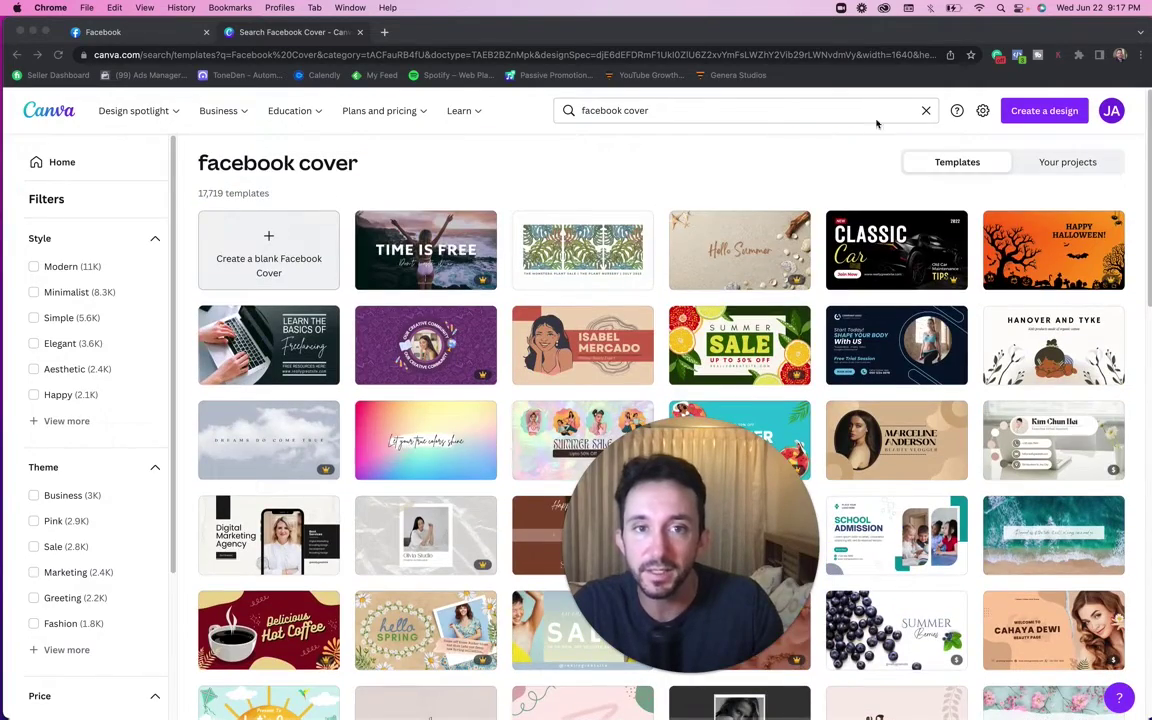
# - Refine the template search to 'facebook cover band'
pyautogui.click(727, 110)
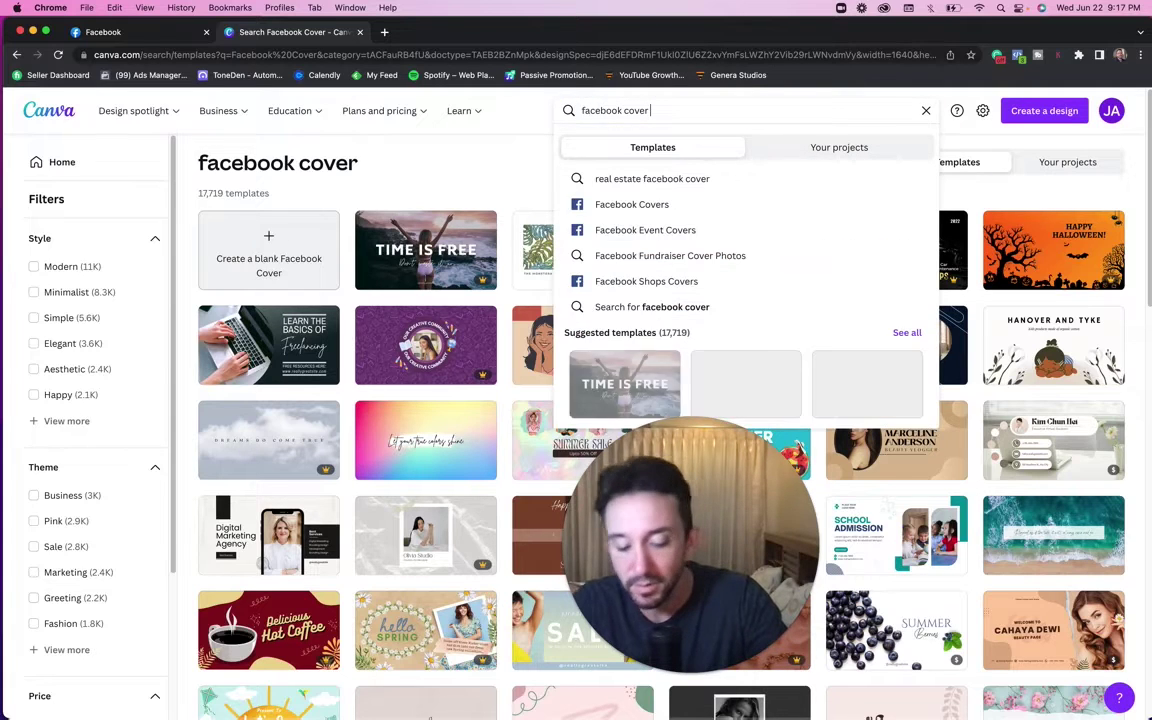
pyautogui.write('band')
pyautogui.press('Return')
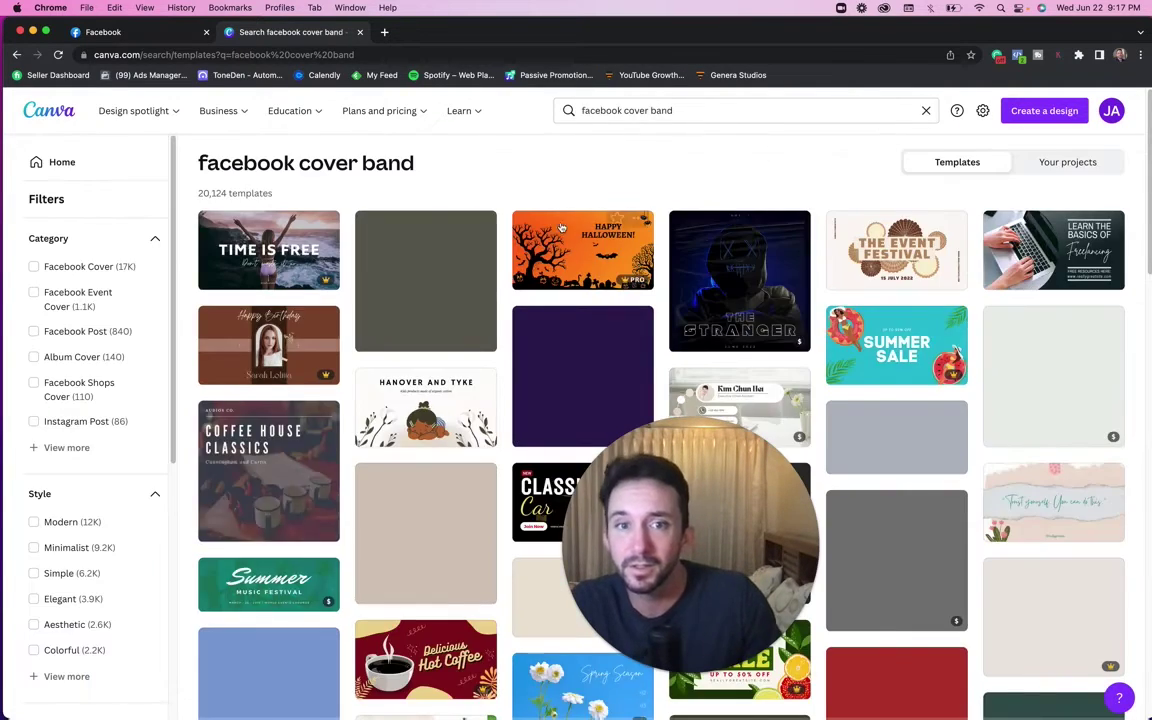
# - Open a live-music cover template and retitle it 'JAYS JAM BAND'
pyautogui.click(751, 285)
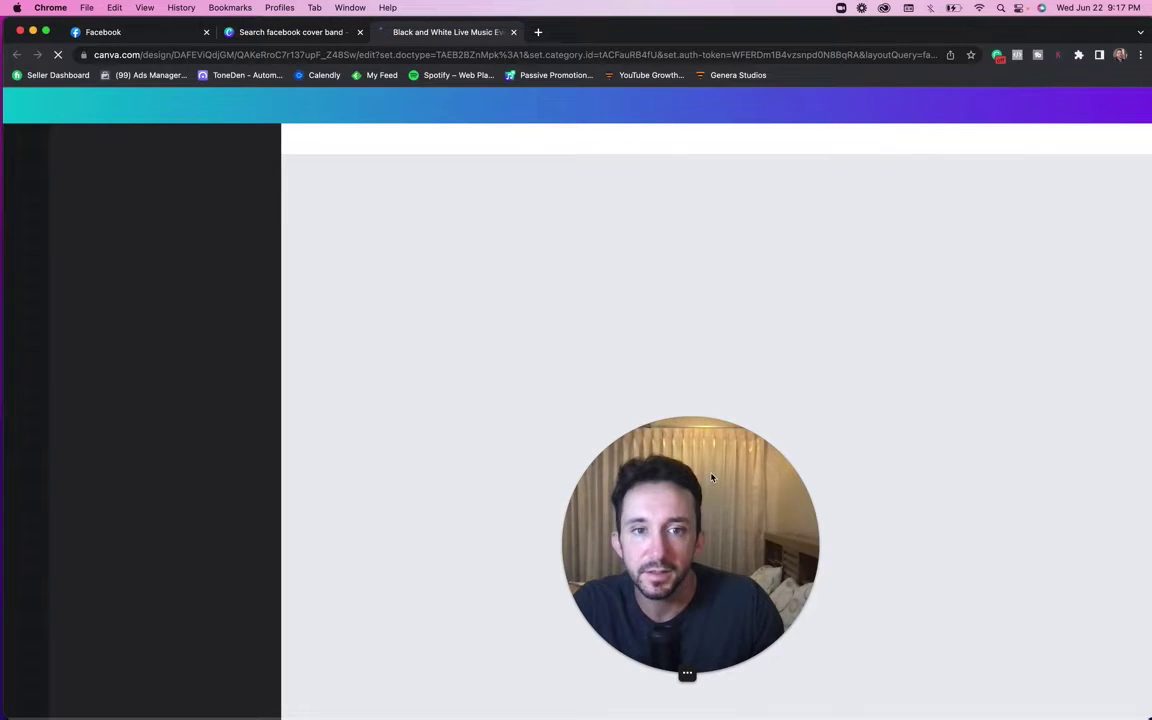
pyautogui.moveTo(712, 478); pyautogui.dragTo(216, 467)
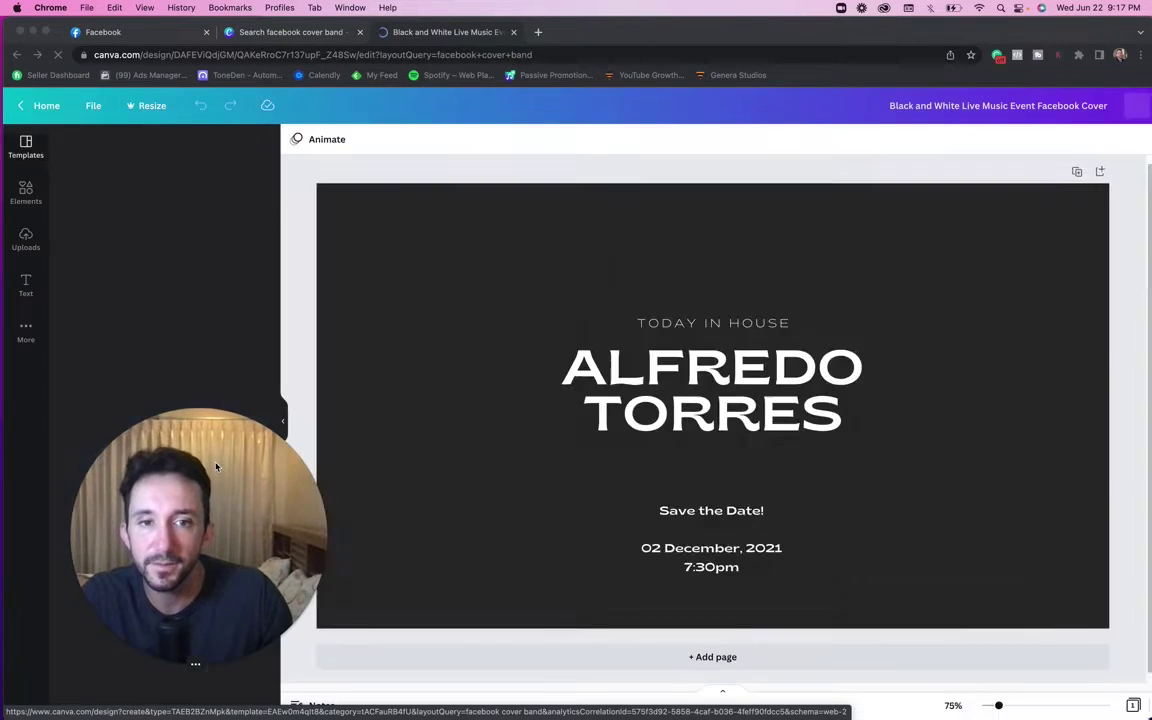
pyautogui.click(835, 424)
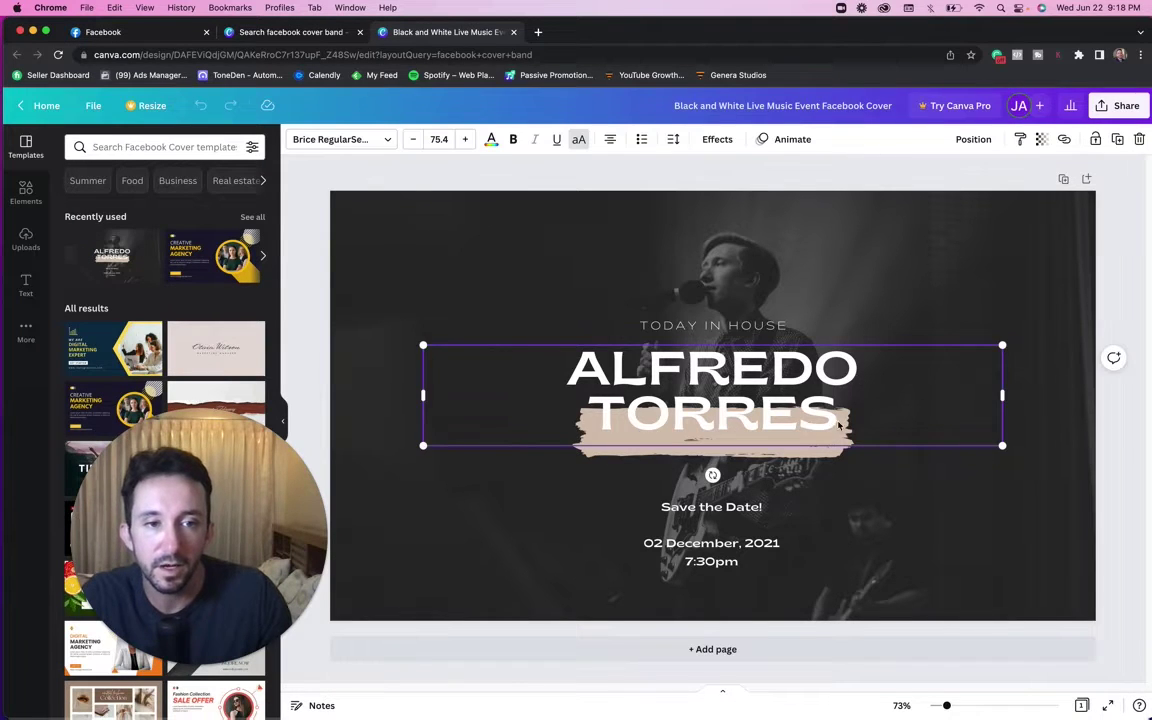
pyautogui.click(839, 424)
pyautogui.press('BackSpace')
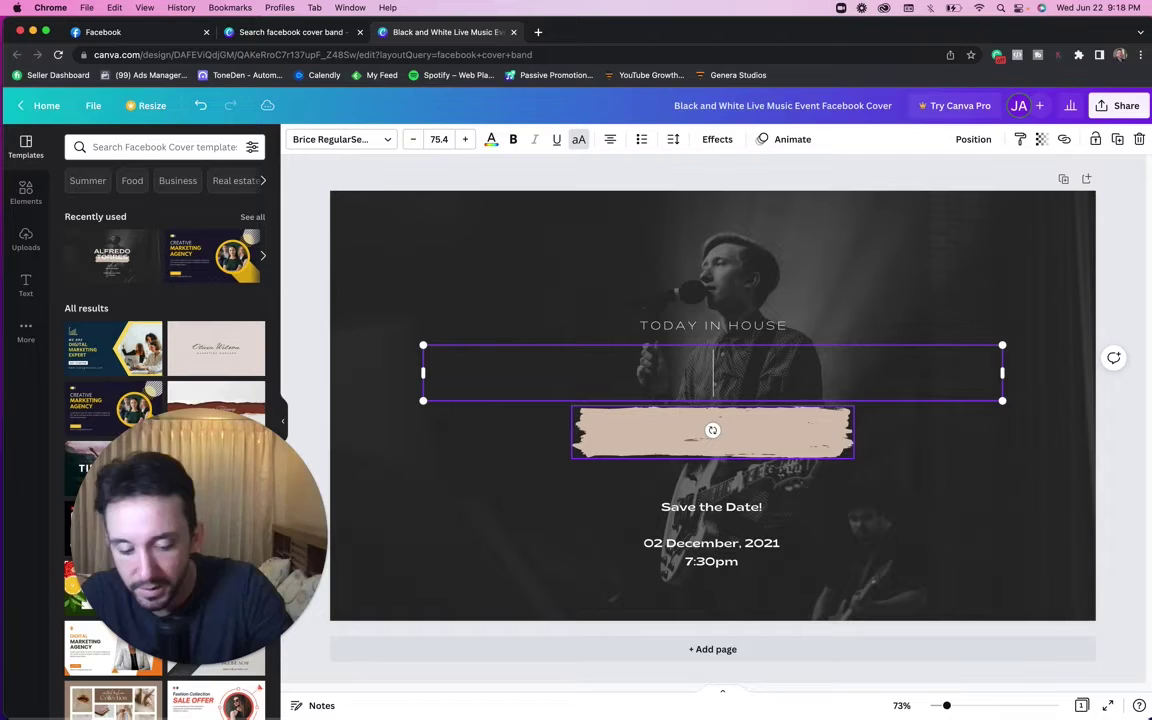
pyautogui.write('JAY')
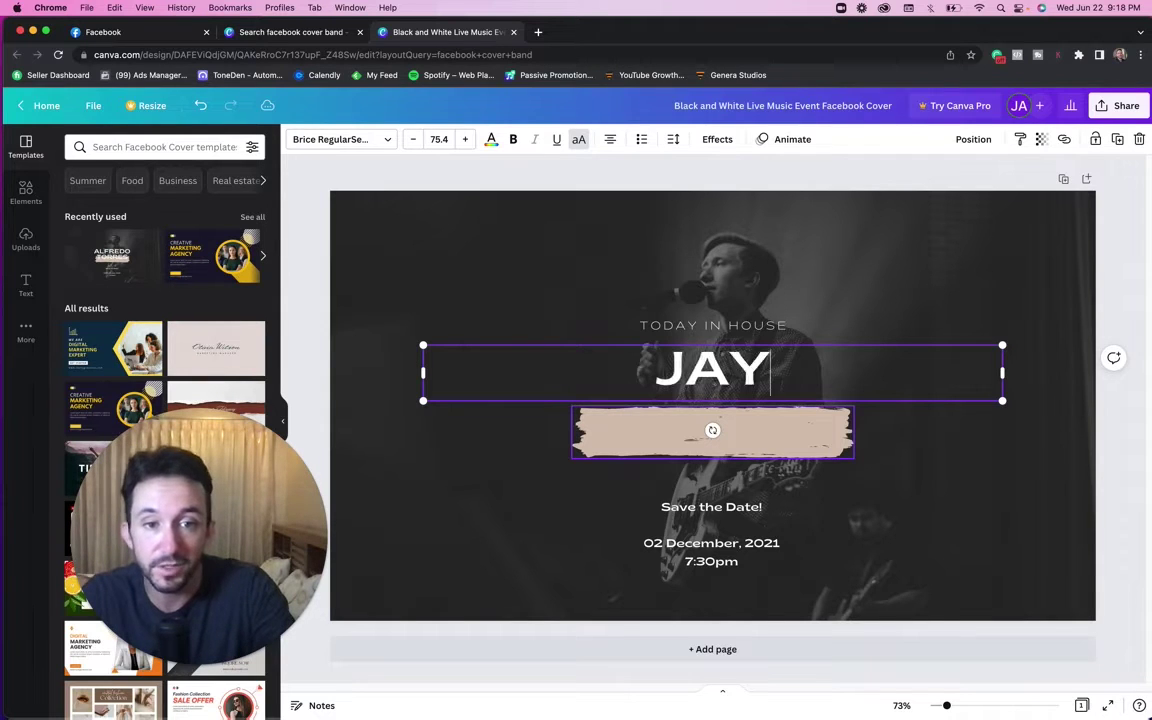
pyautogui.write('S JA')
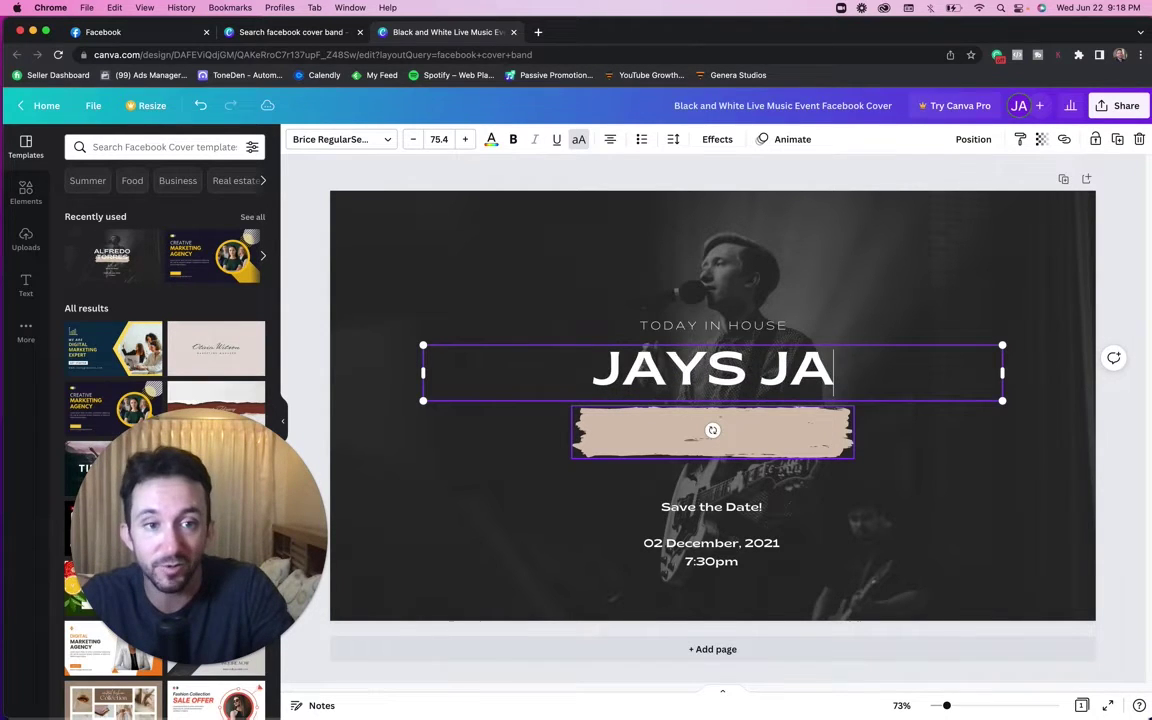
pyautogui.write('M')
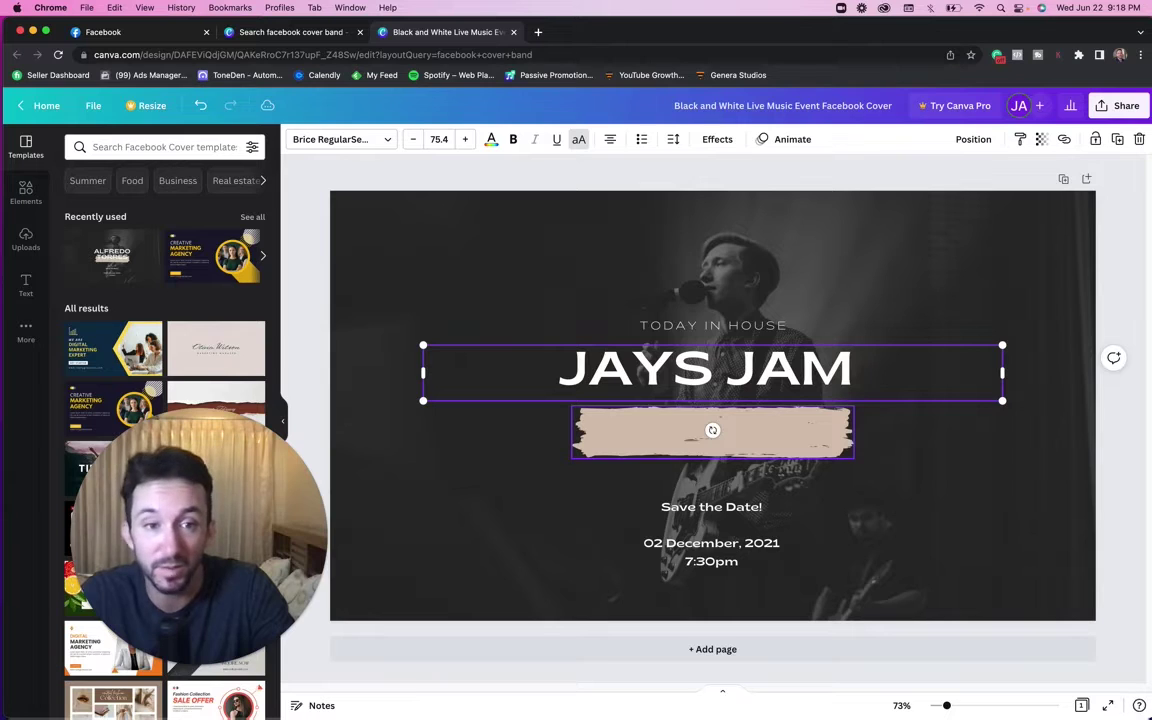
pyautogui.write(' BAND')
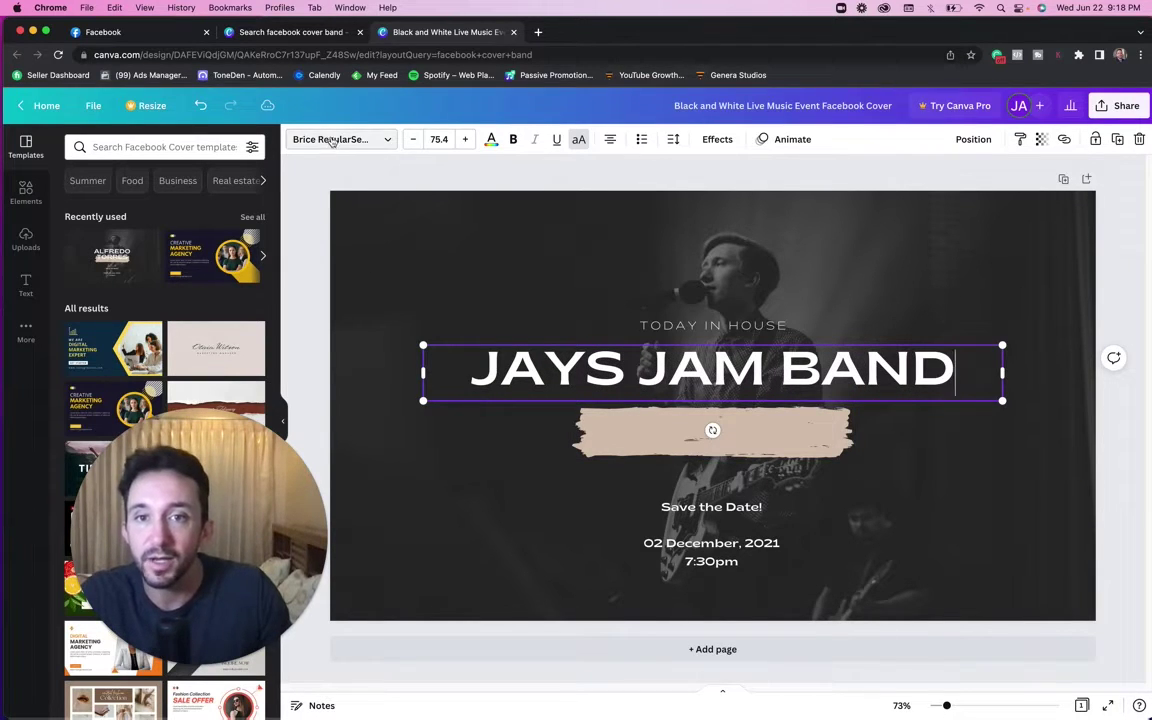
# - Set the title font to Art Nuvo UltraRough and move the beige brush stroke up
pyautogui.click(331, 139)
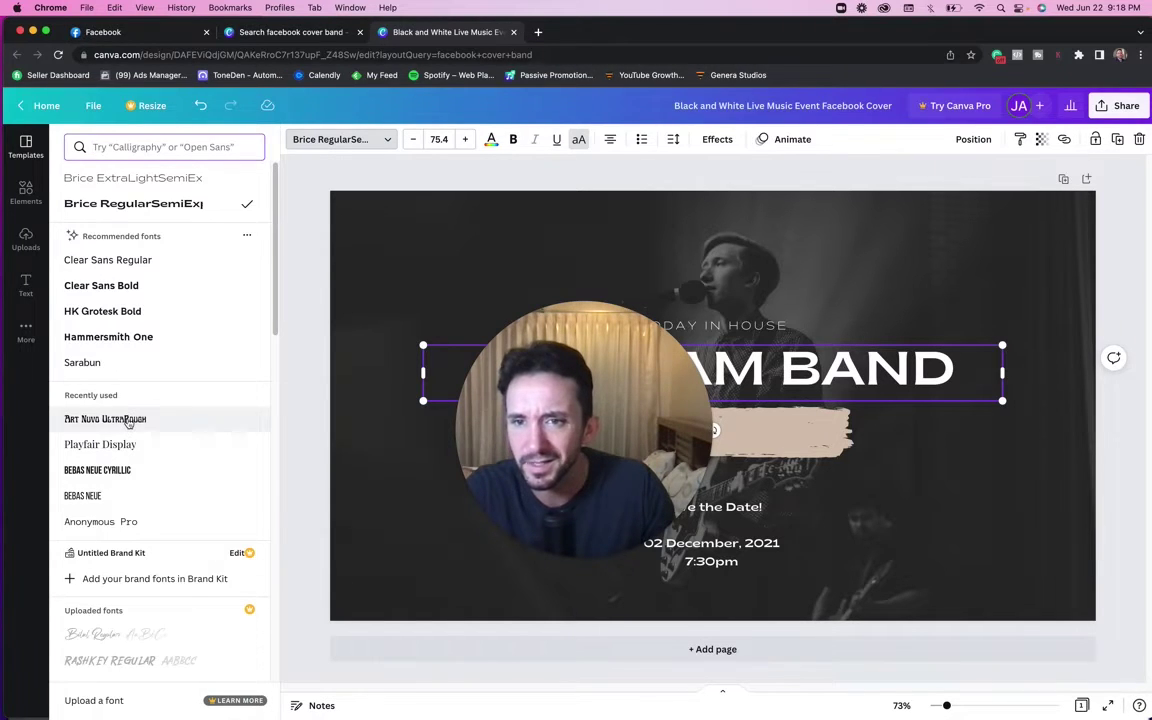
pyautogui.click(190, 419)
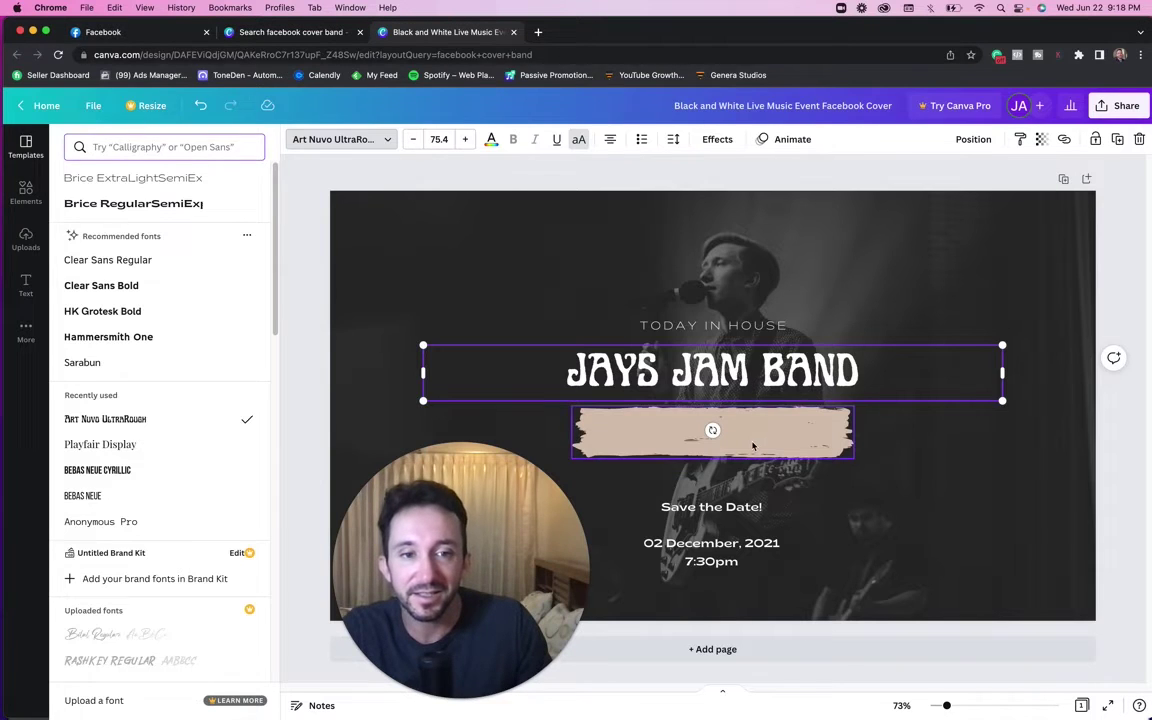
pyautogui.moveTo(759, 436); pyautogui.dragTo(740, 391)
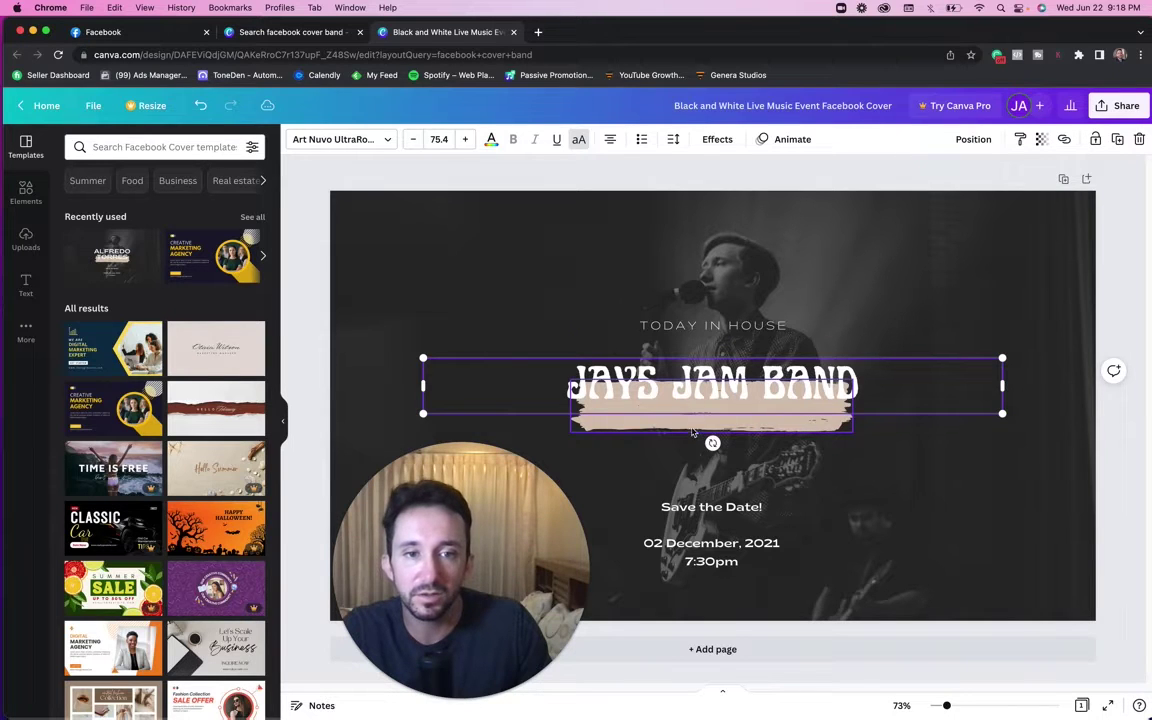
# - Set the beige brush stroke's transparency to about 68
pyautogui.click(689, 427)
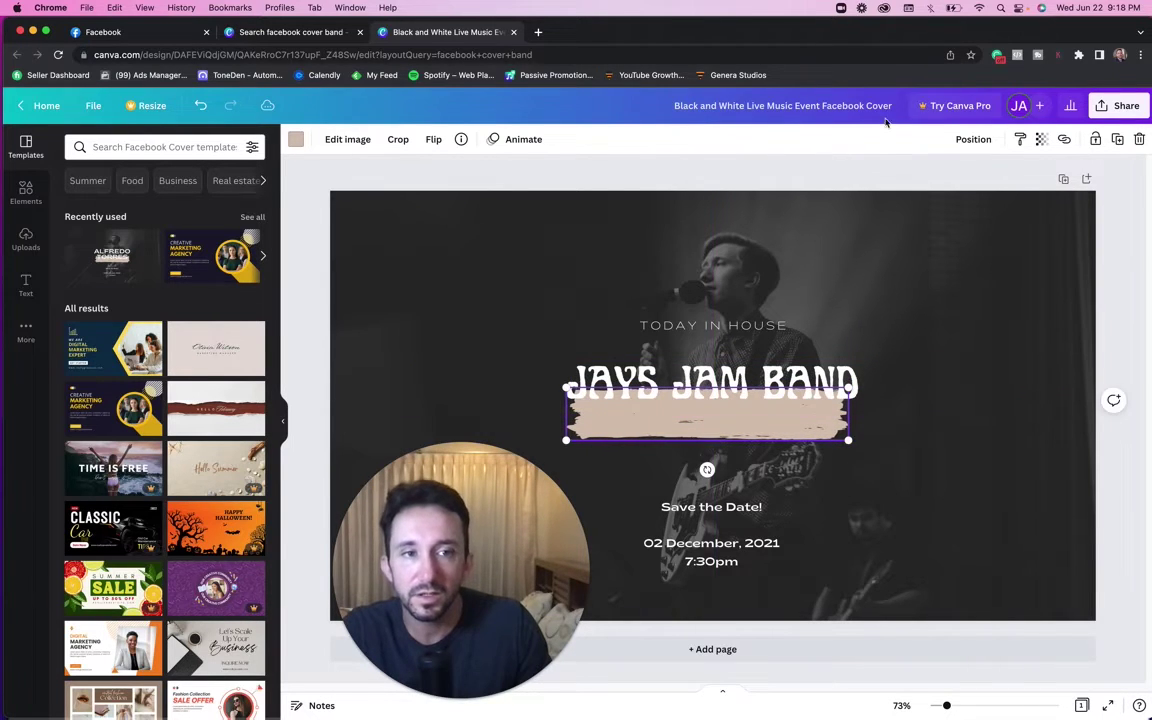
pyautogui.click(1041, 139)
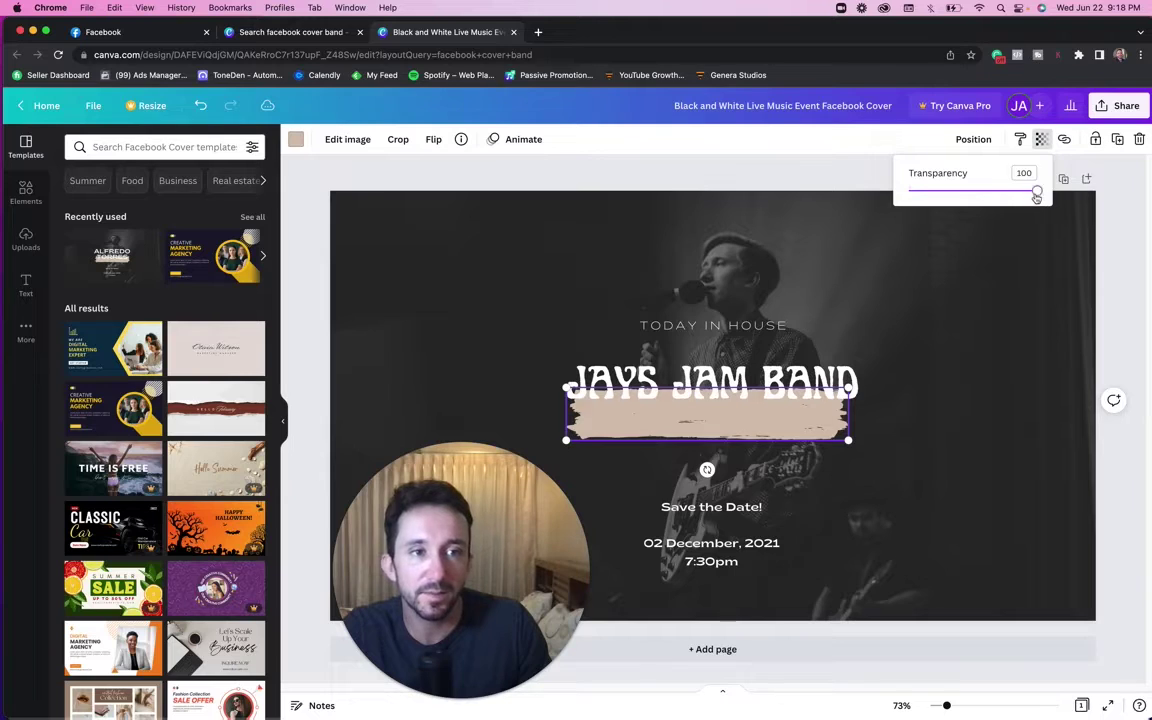
pyautogui.moveTo(1036, 197)
pyautogui.mouseDown()
pyautogui.moveTo(964, 191)
pyautogui.moveTo(997, 209)
pyautogui.mouseUp()
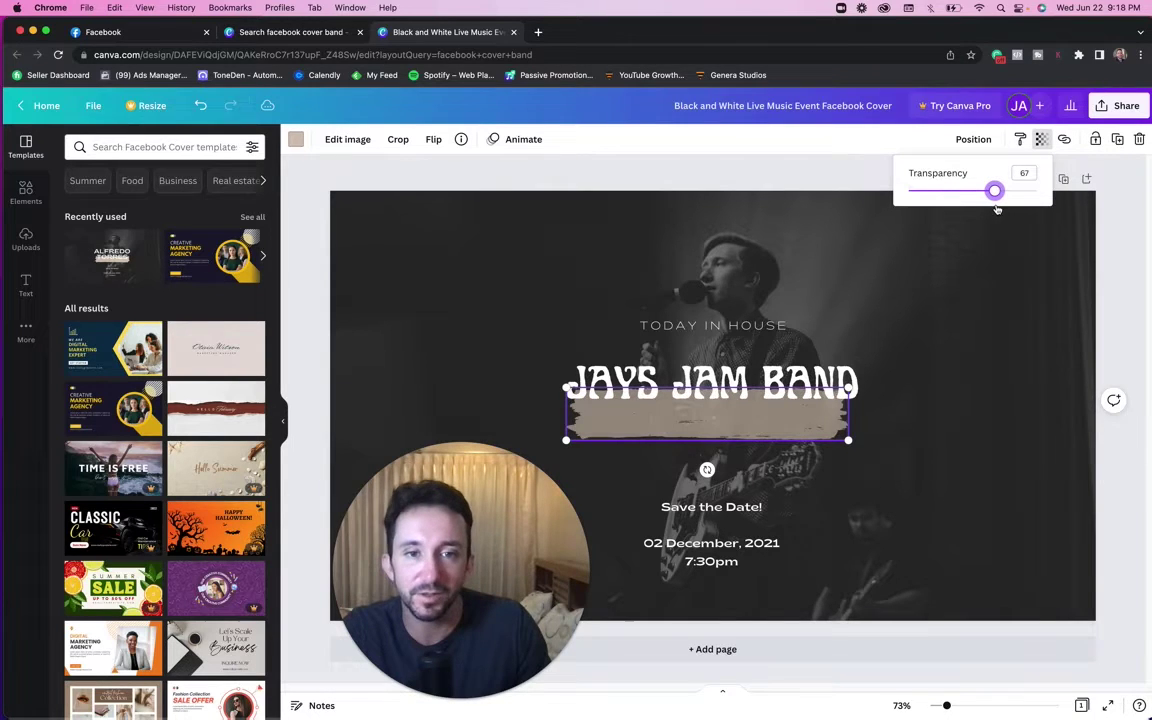
# - Download the finished cover design as a PNG image
pyautogui.click(1118, 106)
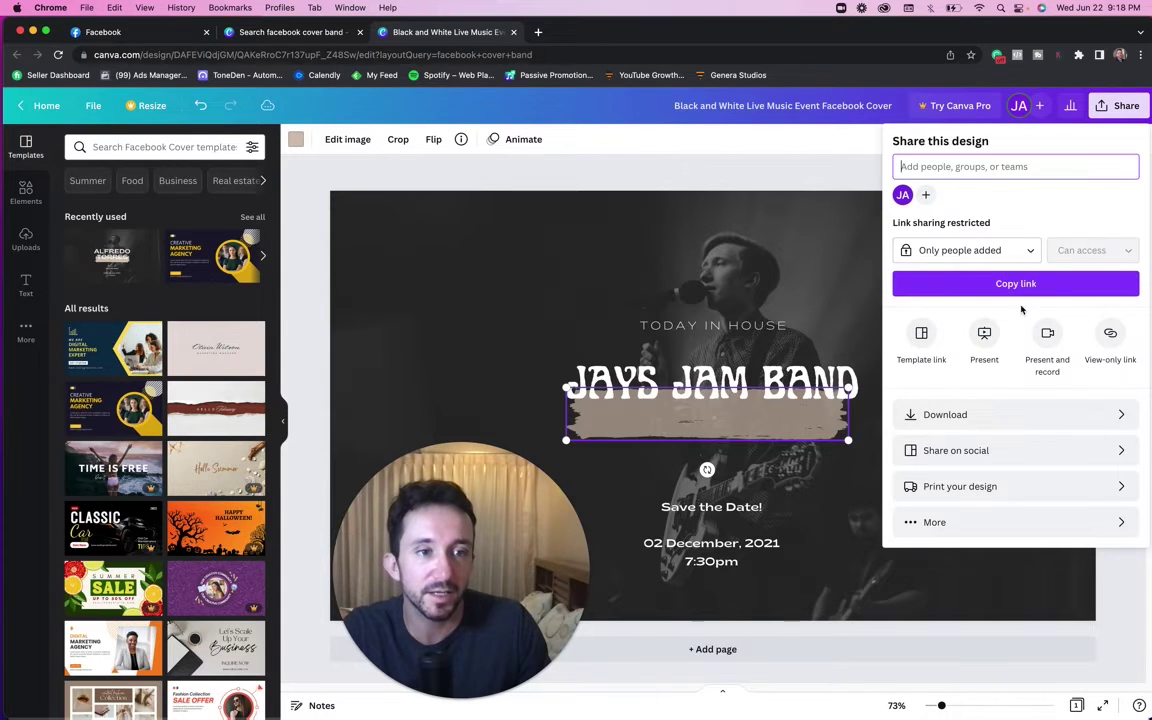
pyautogui.click(1000, 414)
pyautogui.click(1016, 370)
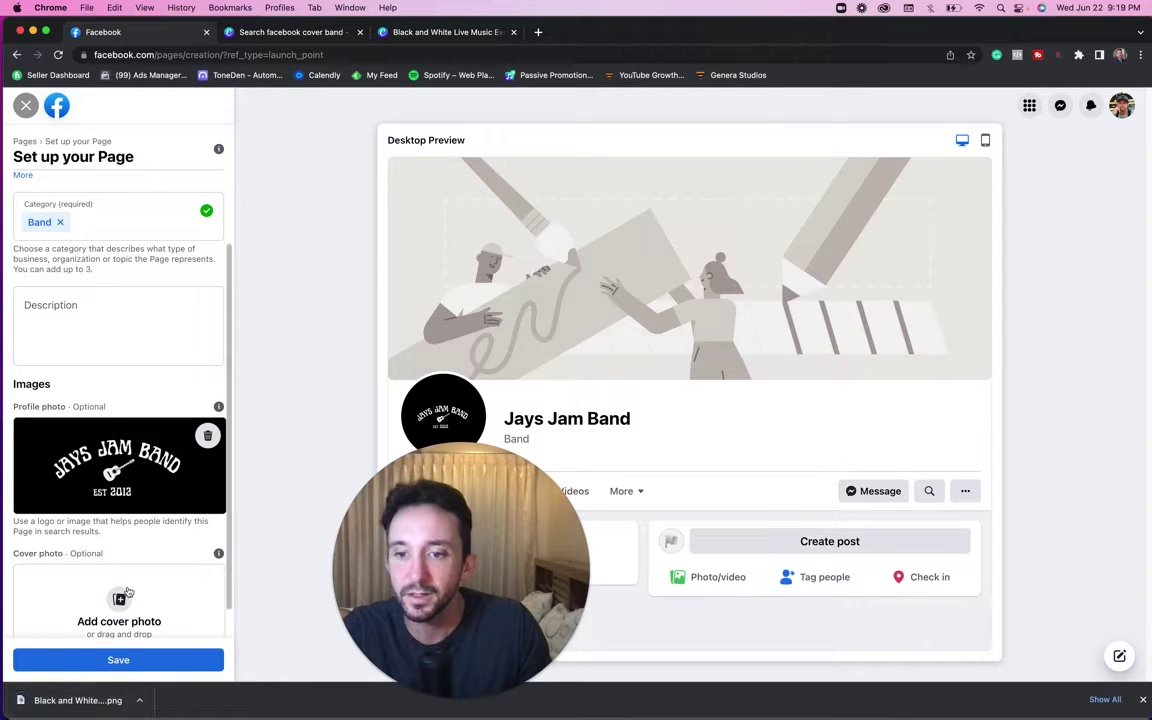
# - Upload the Black and White Live Music Event PNG as cover photo and save the page
pyautogui.click(120, 598)
pyautogui.click(341, 318)
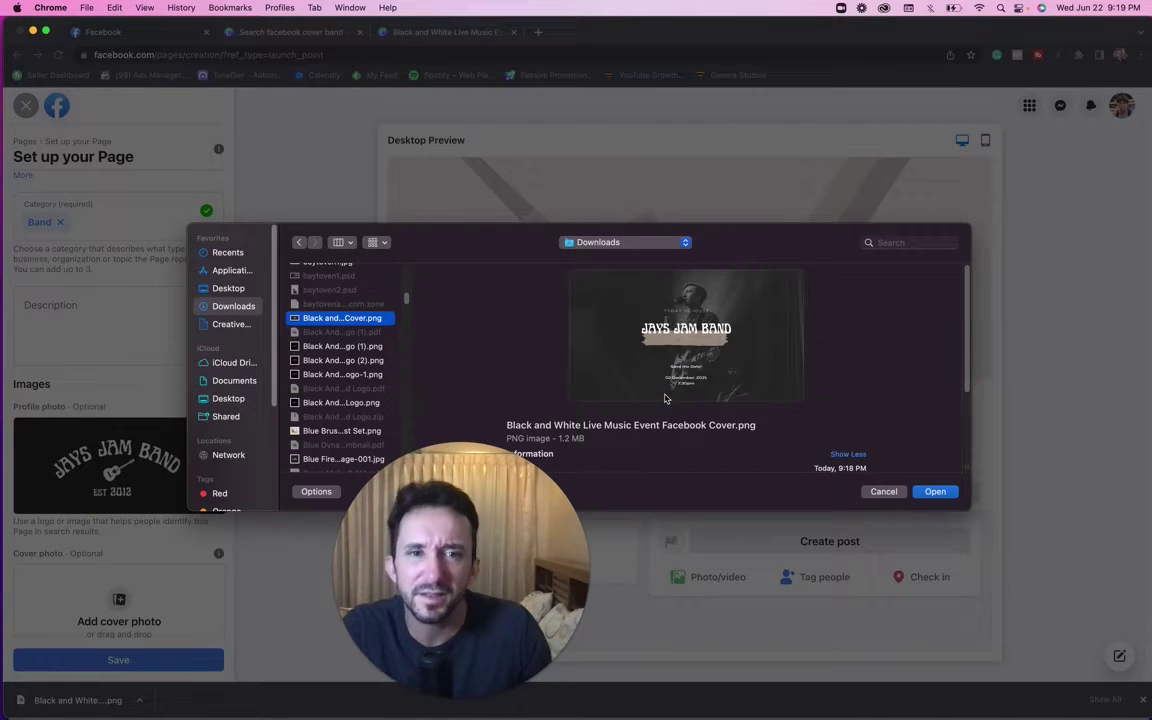
pyautogui.click(934, 492)
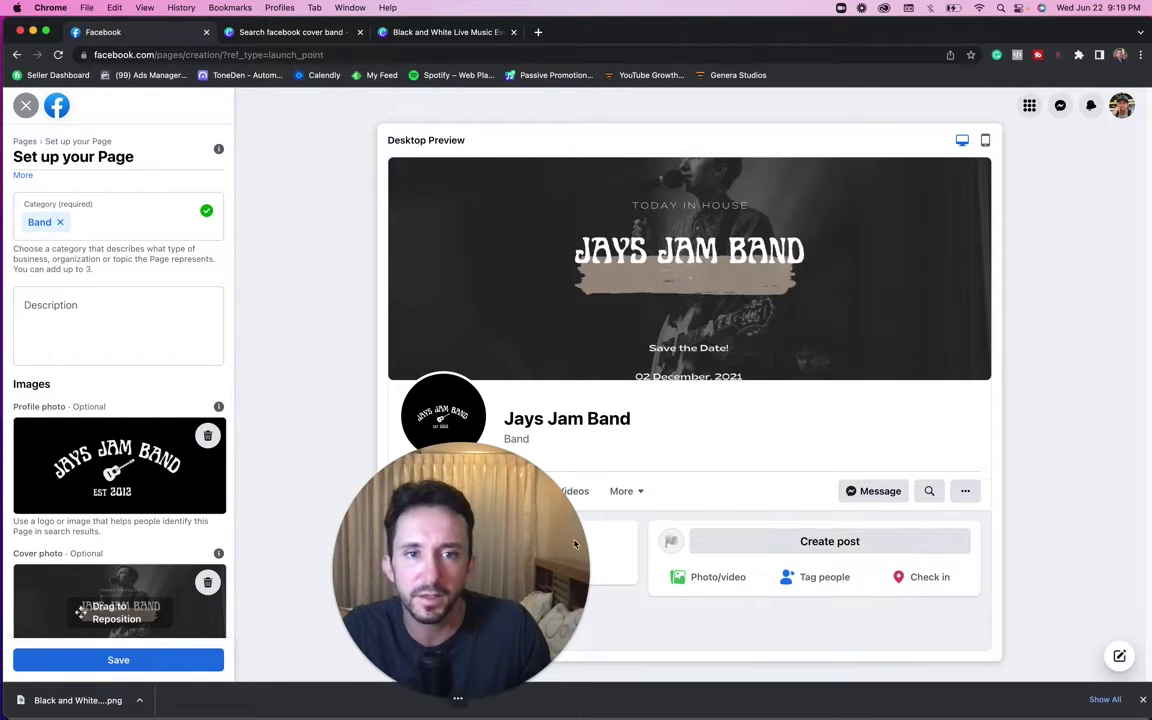
pyautogui.click(147, 660)
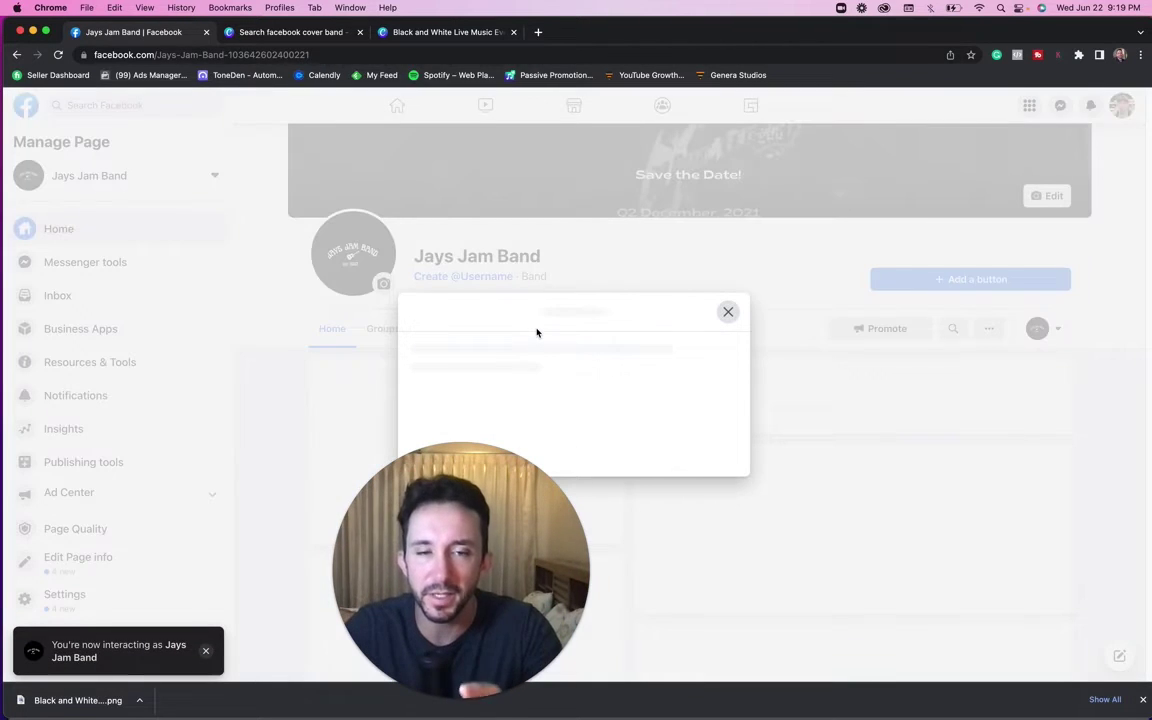
pyautogui.click(727, 313)
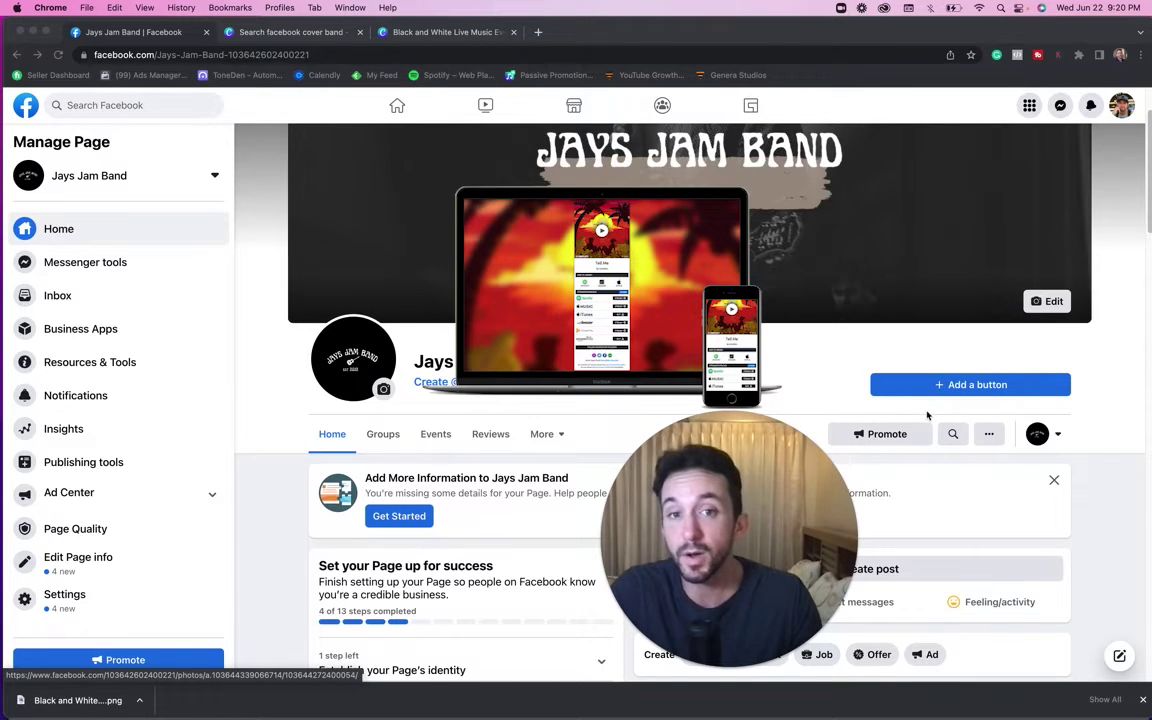
pyautogui.scroll(-1, 925, 416)
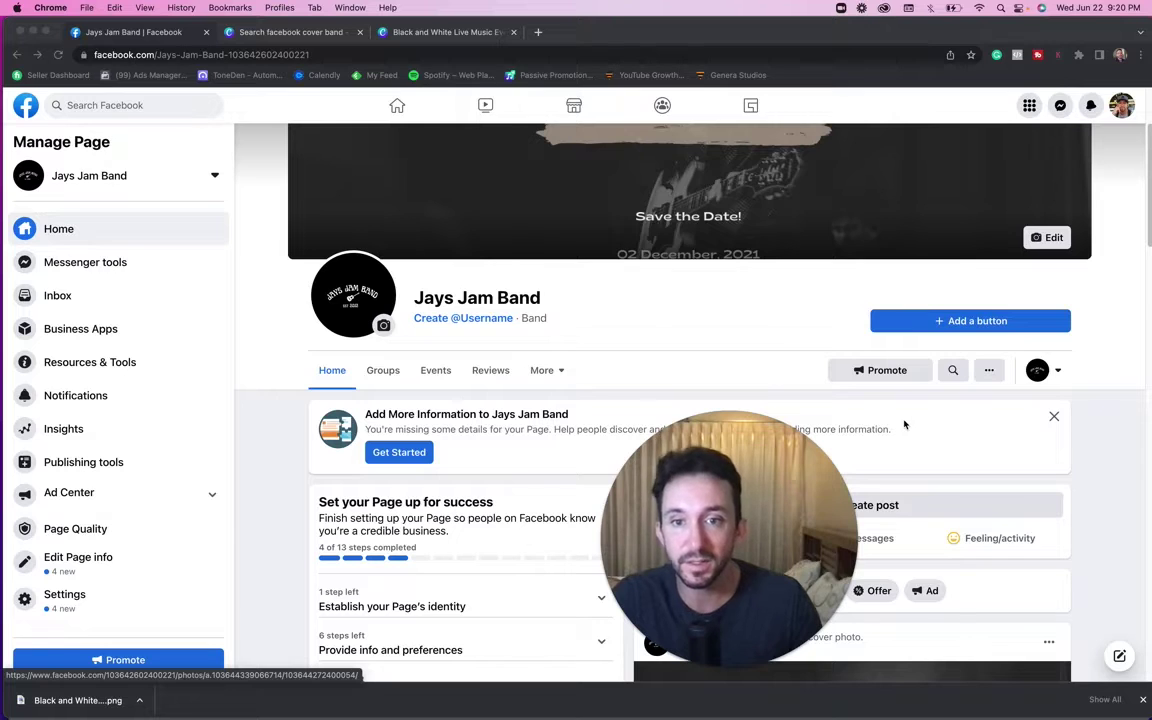
pyautogui.scroll(-5, 904, 425)
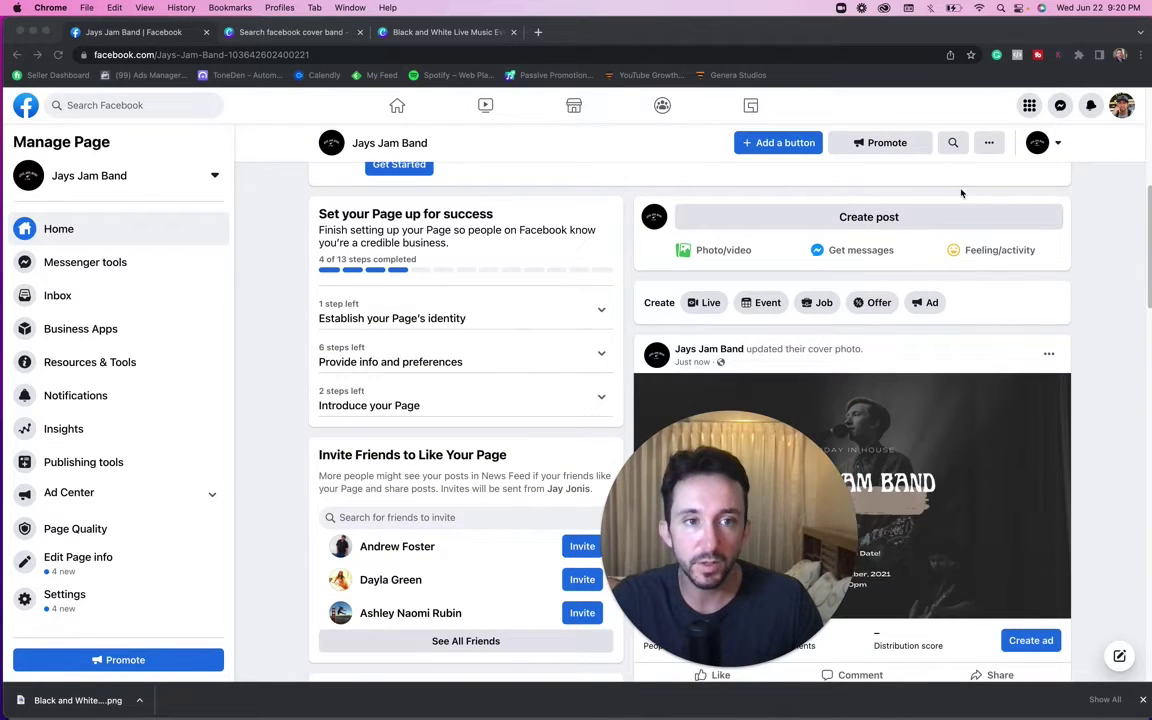
pyautogui.scroll(-5, 853, 340)
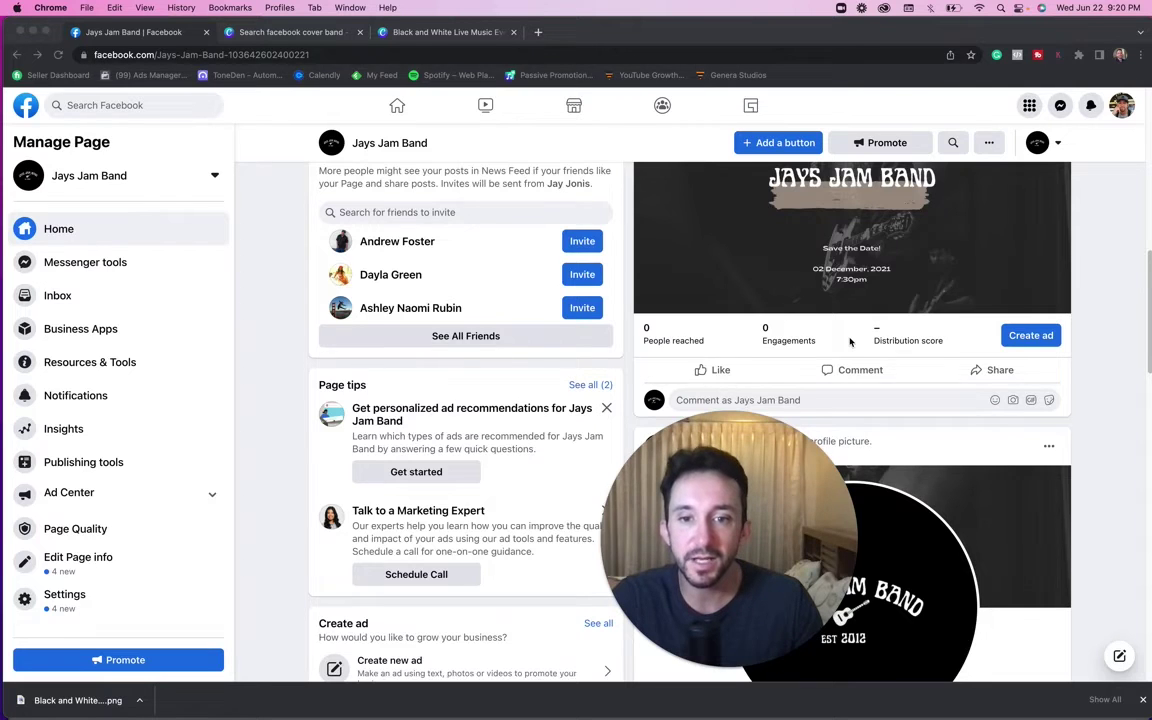
pyautogui.scroll(-2, 780, 360)
pyautogui.scroll(3, 83, 248)
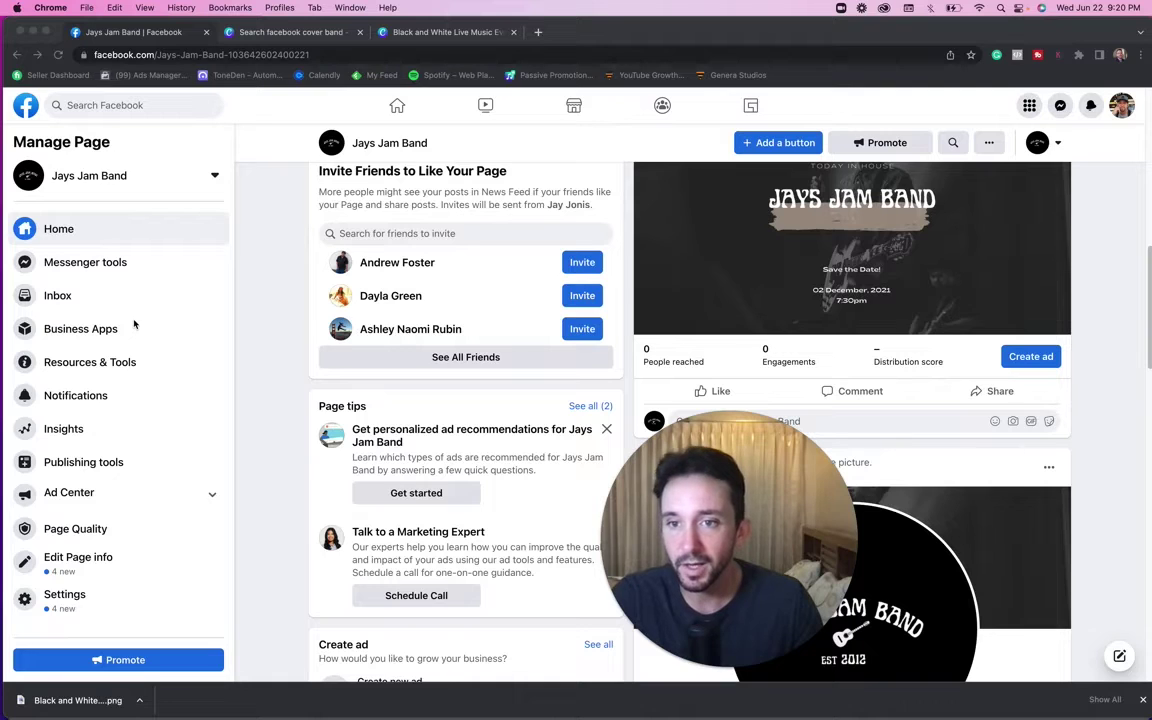
pyautogui.scroll(-1, 143, 370)
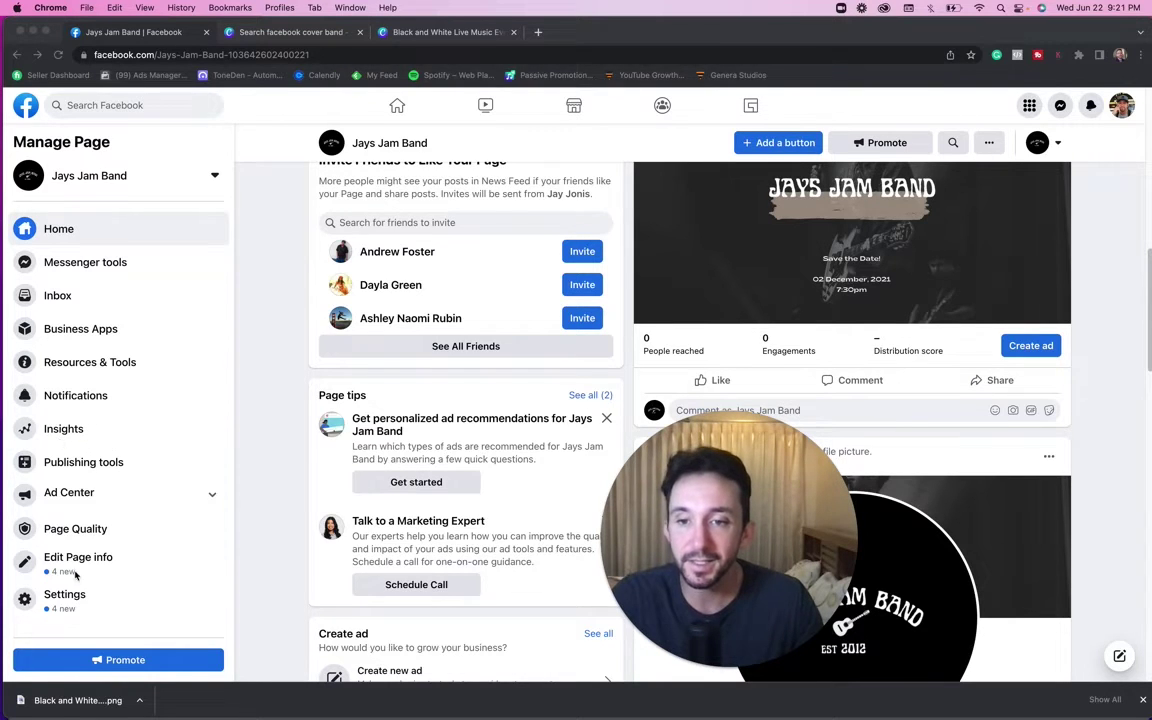
pyautogui.scroll(10, 578, 327)
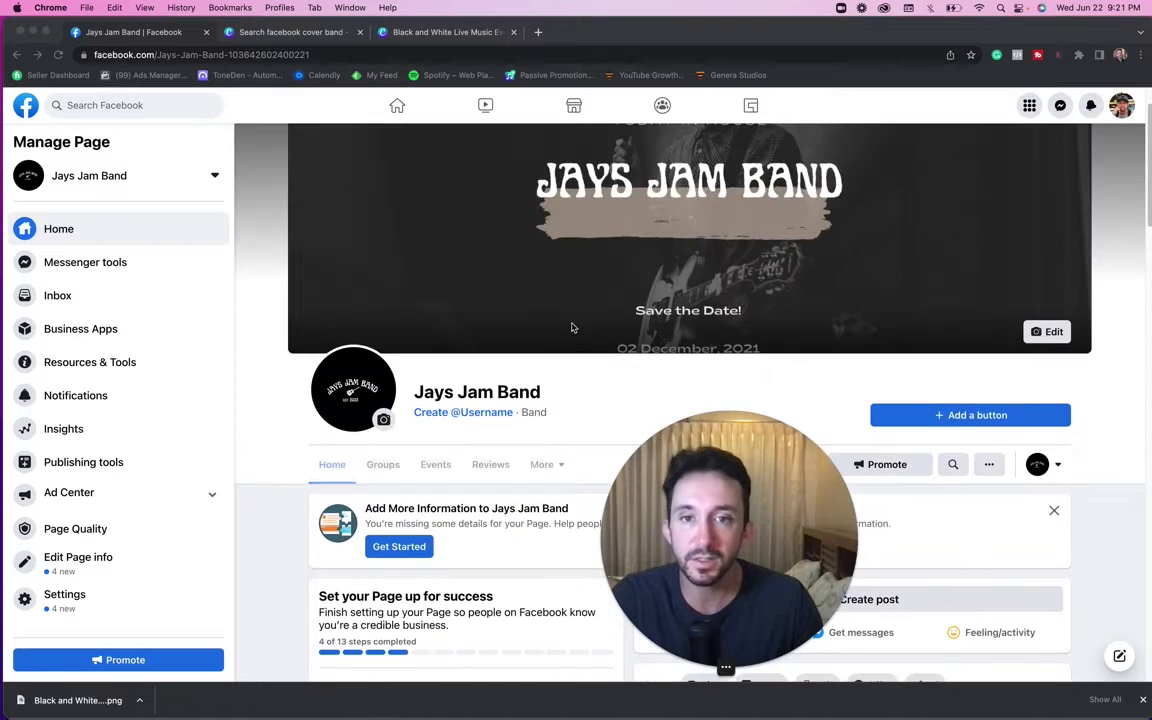
pyautogui.click(489, 419)
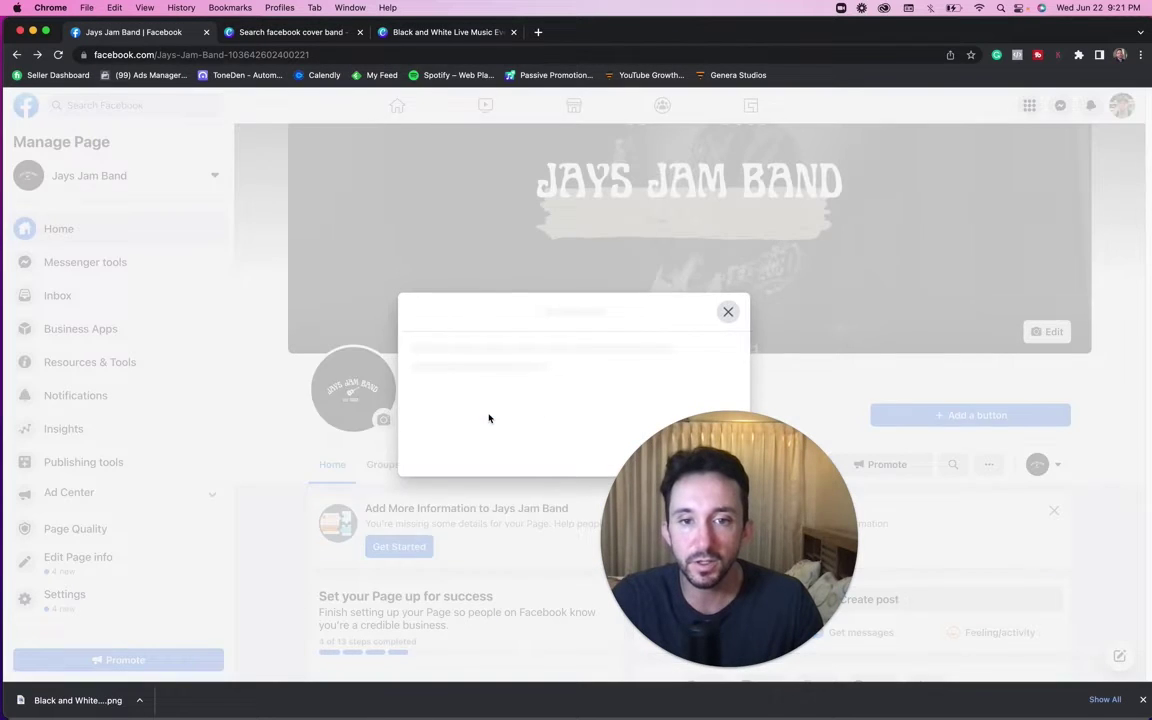
pyautogui.click(777, 273)
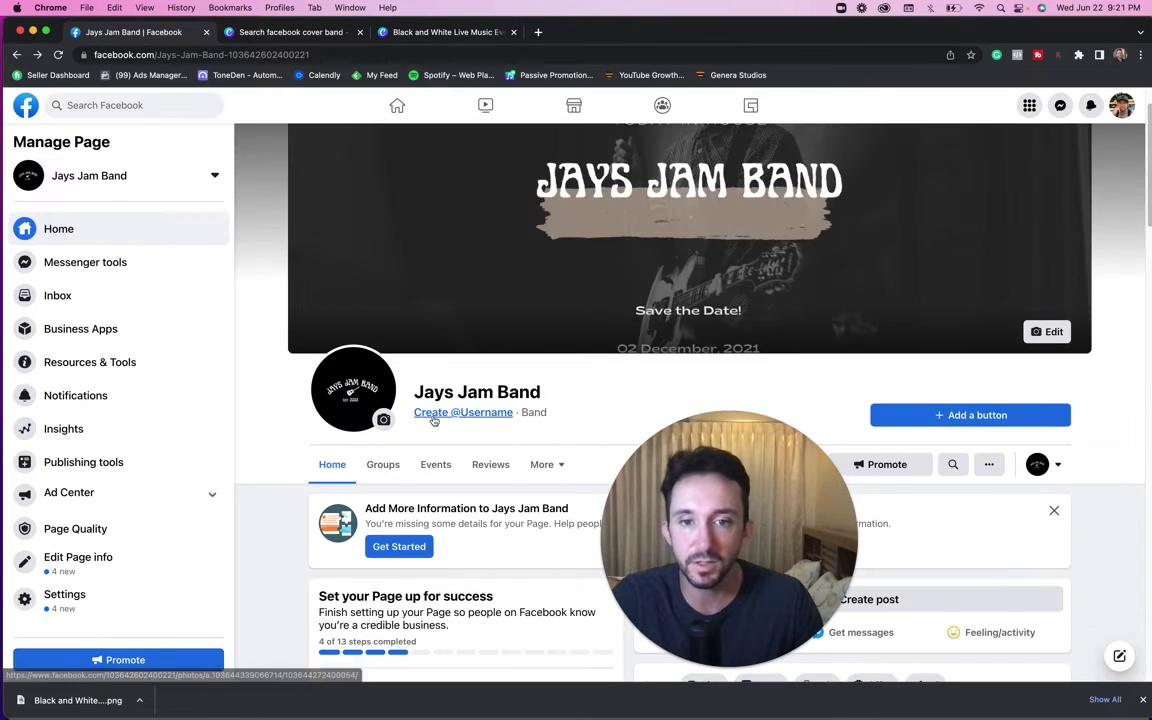
pyautogui.click(484, 419)
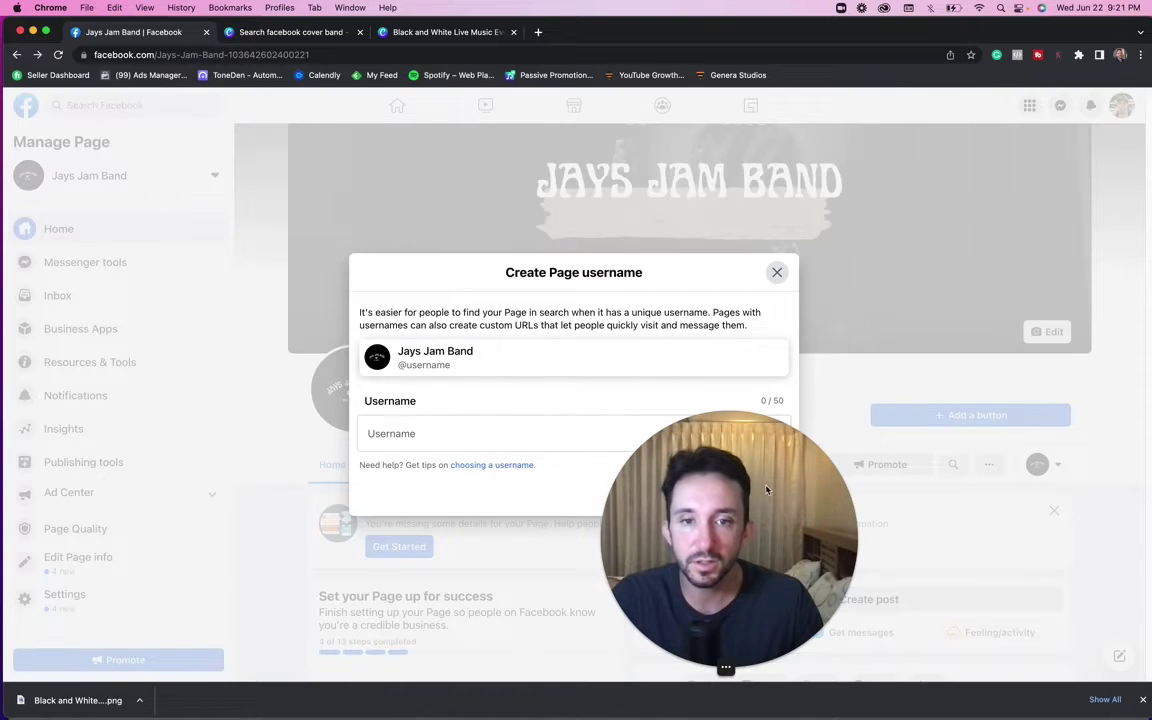
pyautogui.click(515, 440)
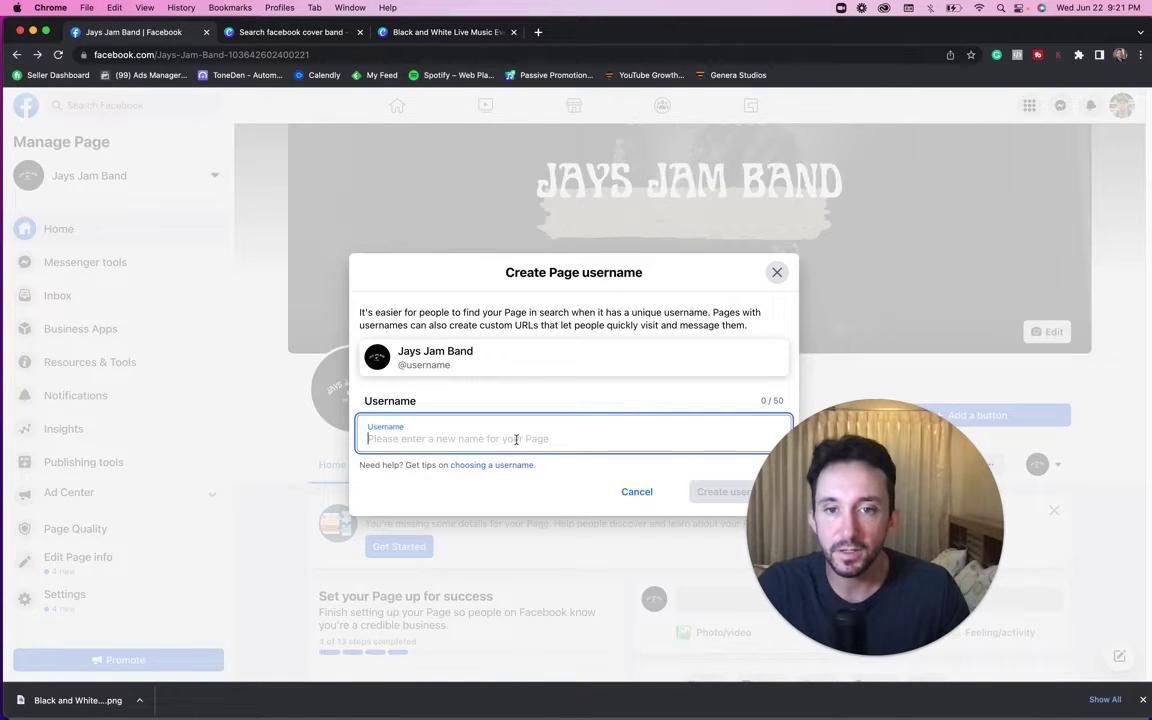
pyautogui.write('jays')
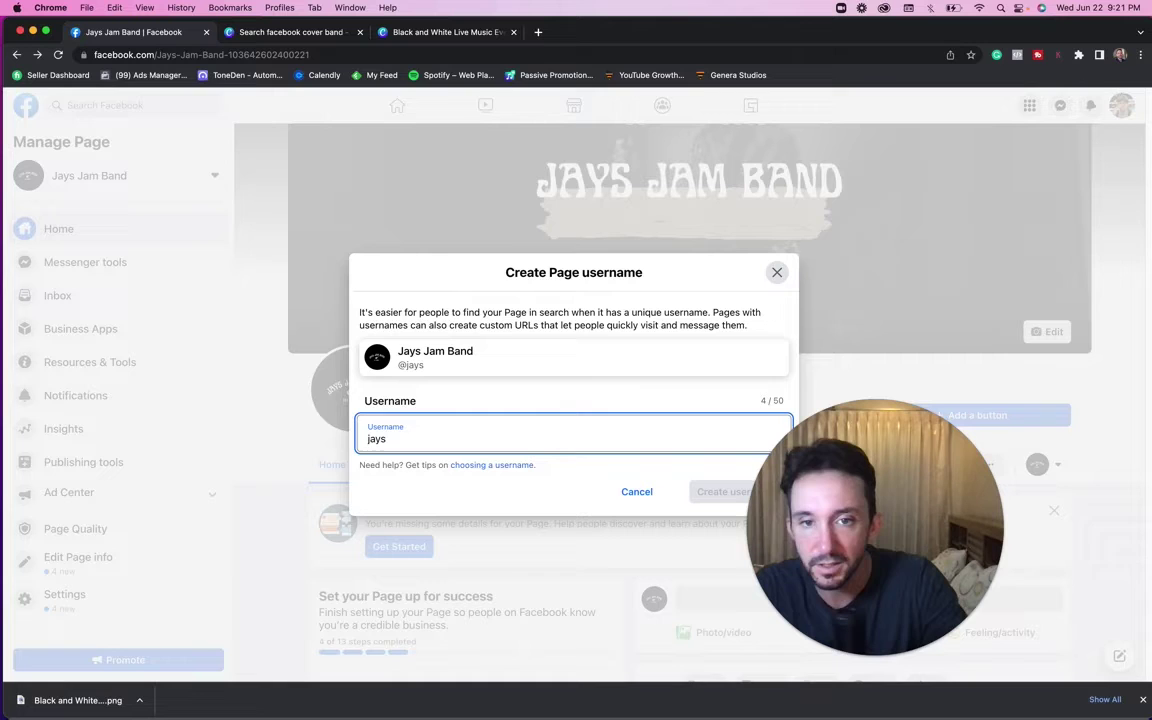
pyautogui.write('jamband')
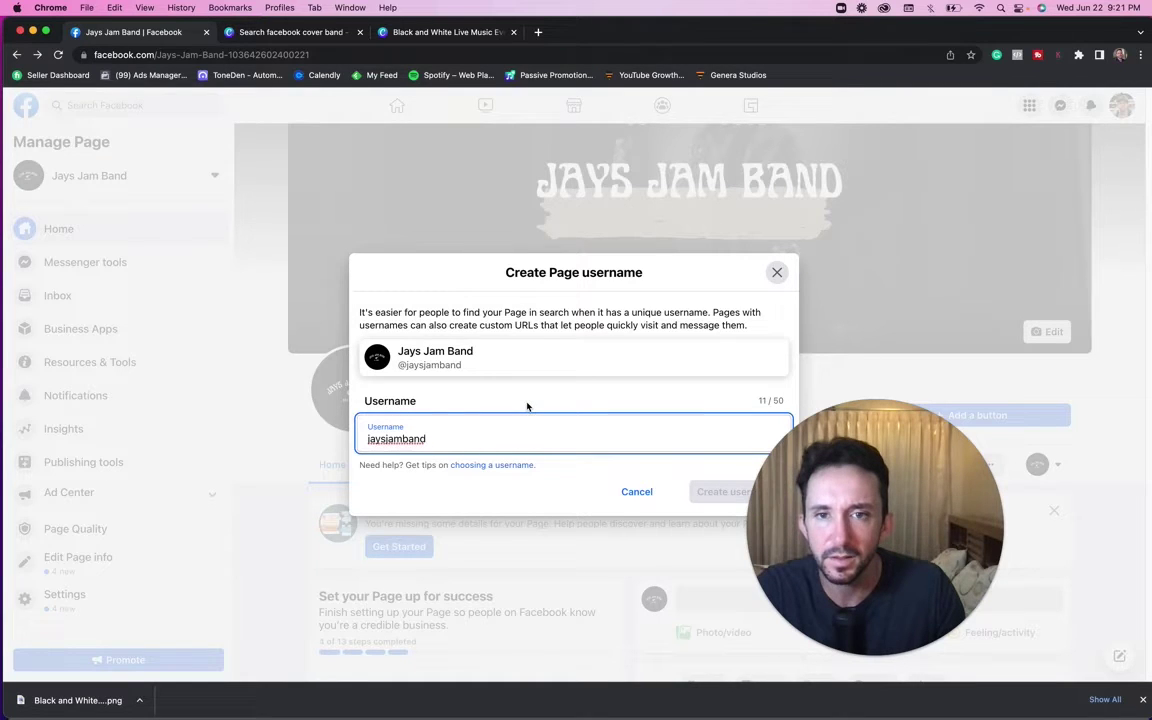
pyautogui.click(593, 395)
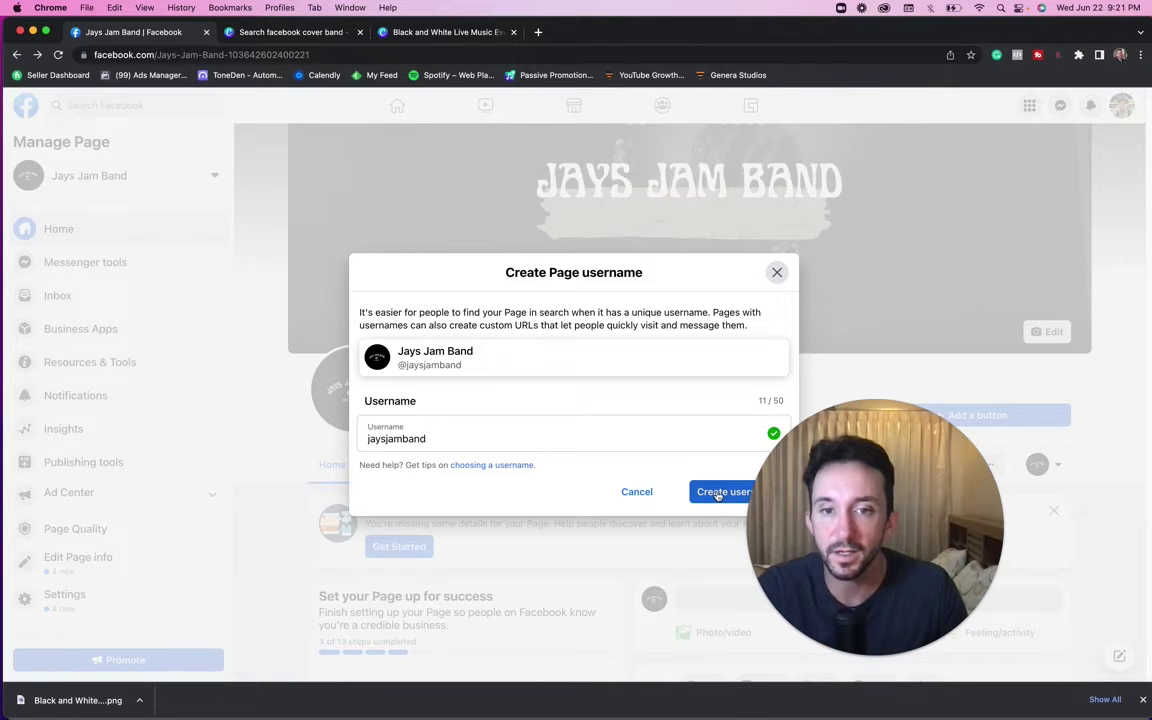
pyautogui.click(717, 493)
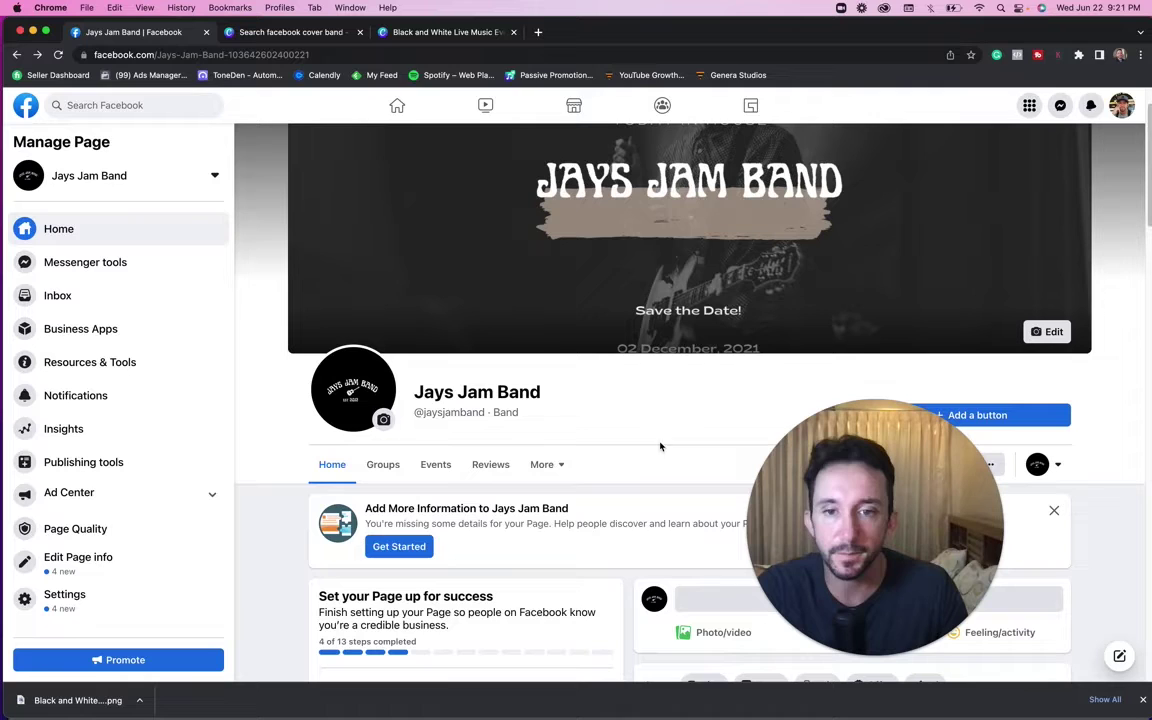
pyautogui.scroll(-5, 452, 477)
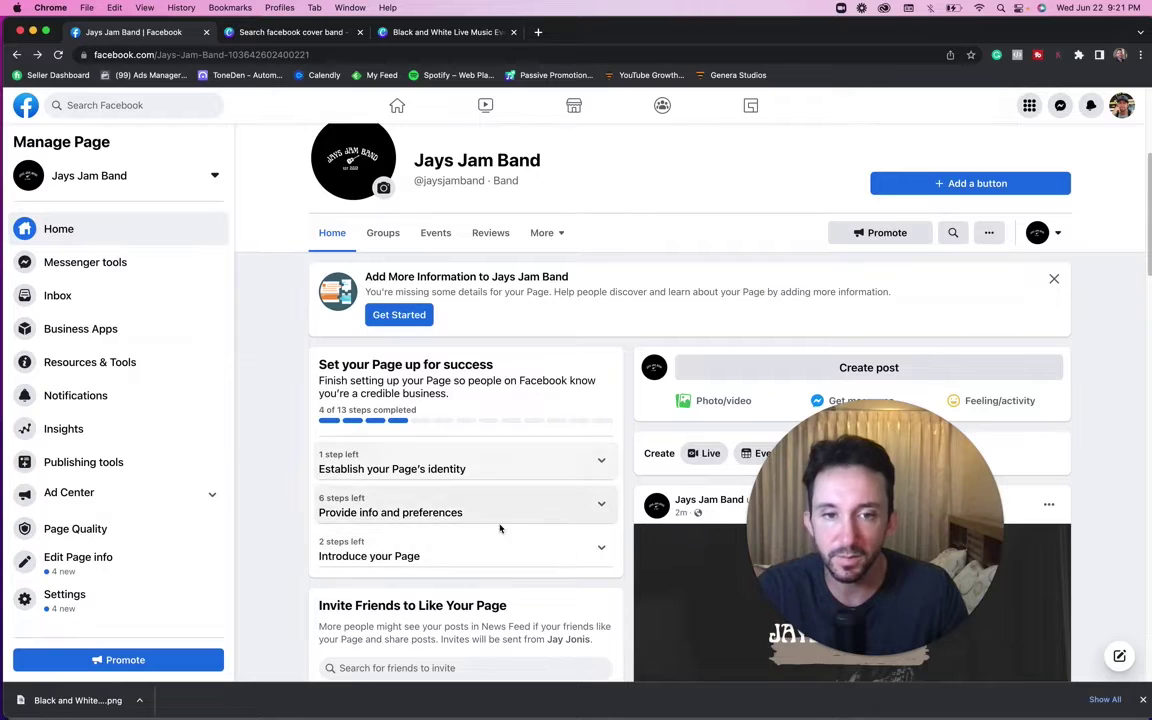
pyautogui.click(394, 468)
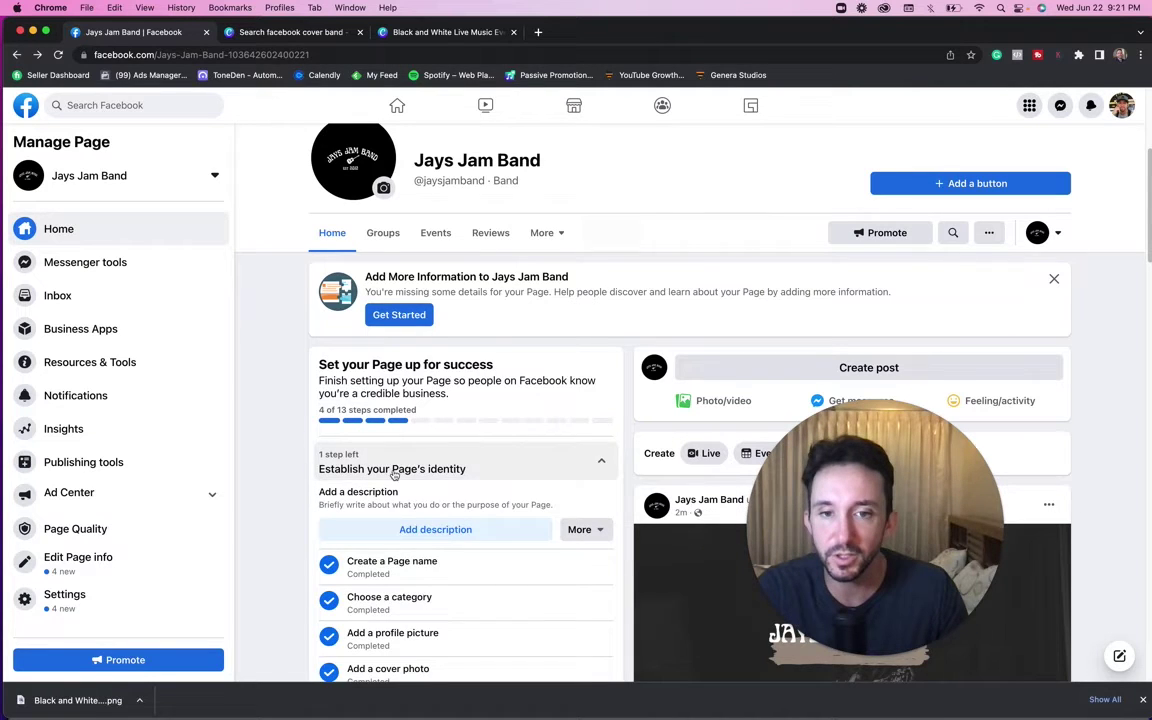
pyautogui.scroll(-5, 393, 460)
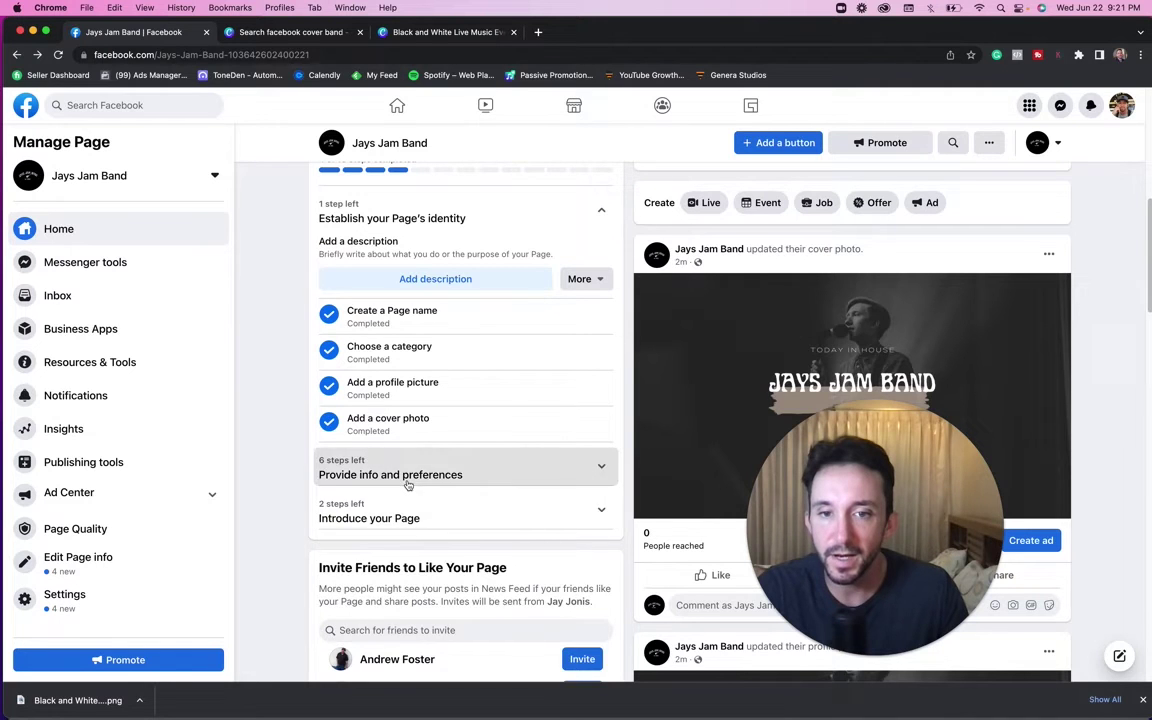
pyautogui.click(405, 476)
pyautogui.scroll(-2, 407, 485)
pyautogui.scroll(-1, 407, 485)
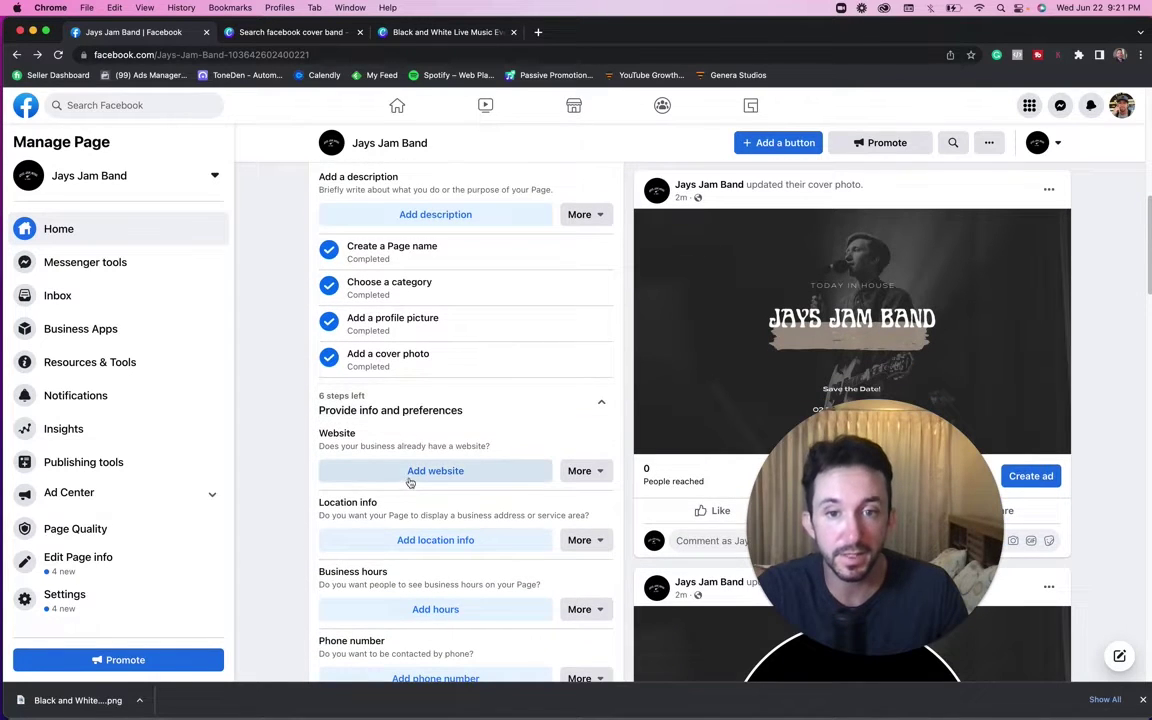
pyautogui.click(409, 482)
pyautogui.click(429, 419)
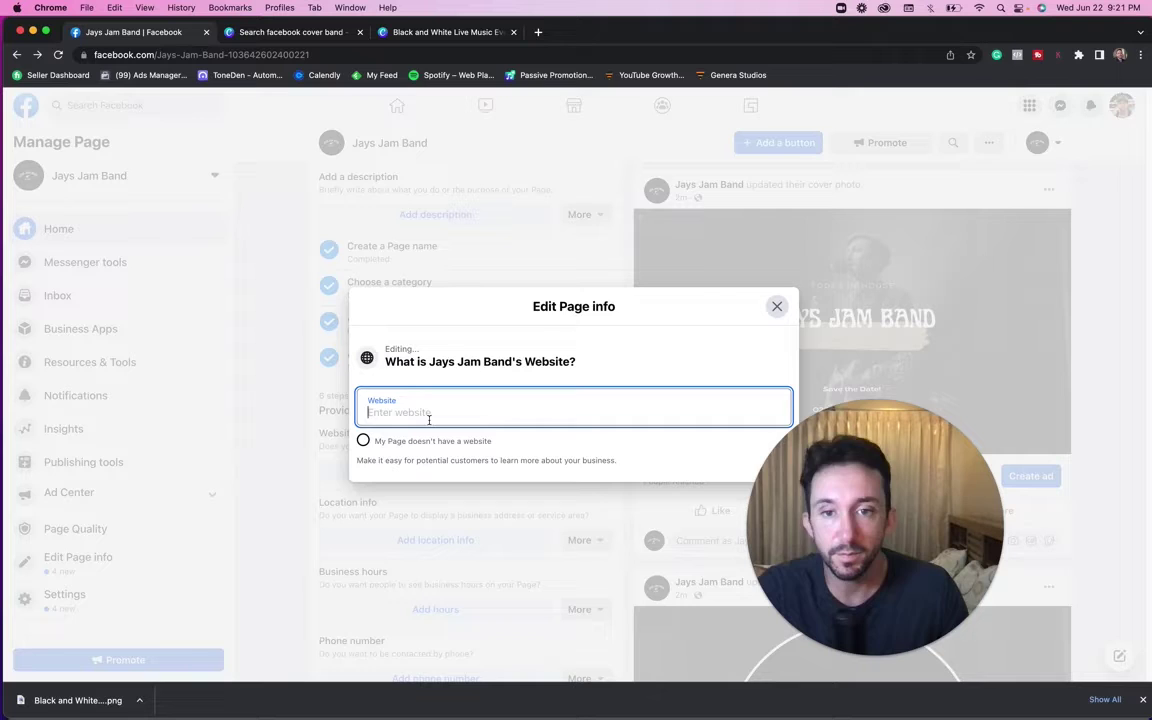
pyautogui.write('i')
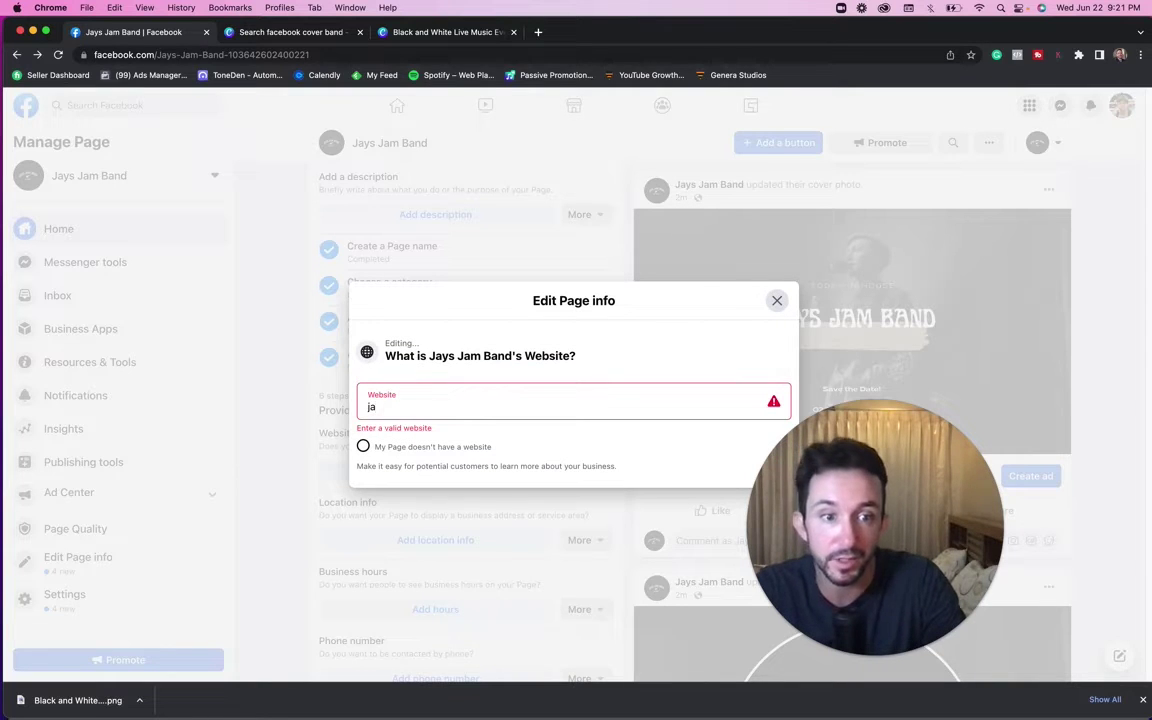
pyautogui.write('ays')
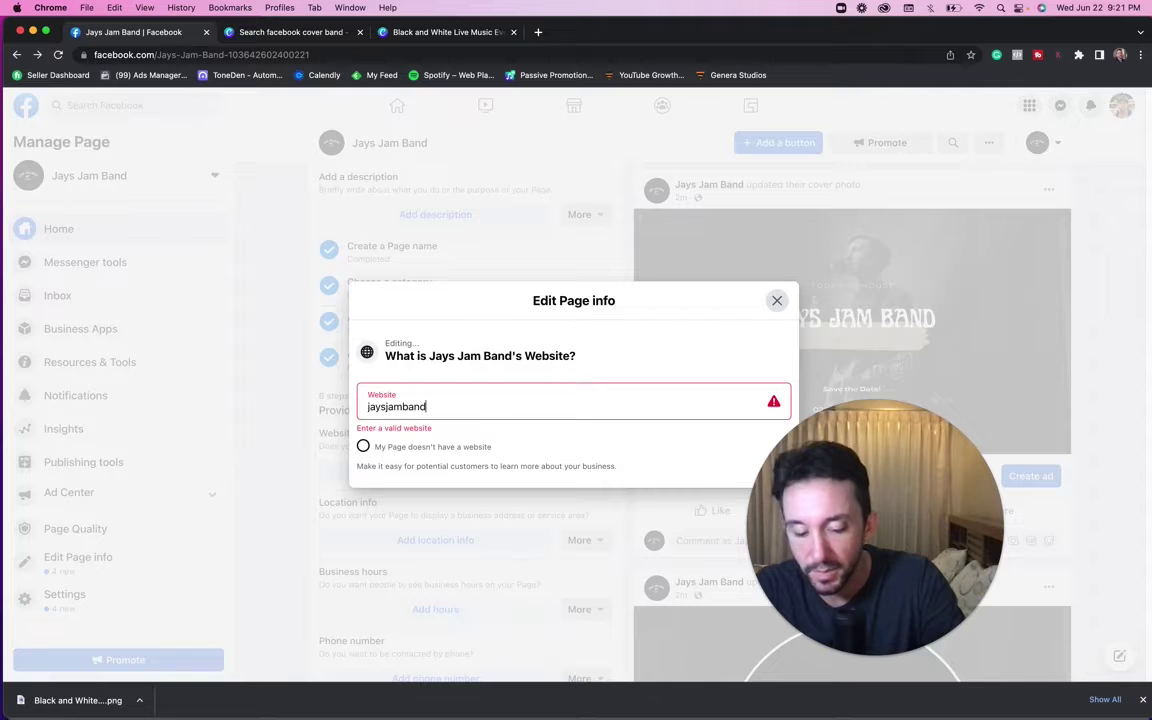
pyautogui.write('jamband.com')
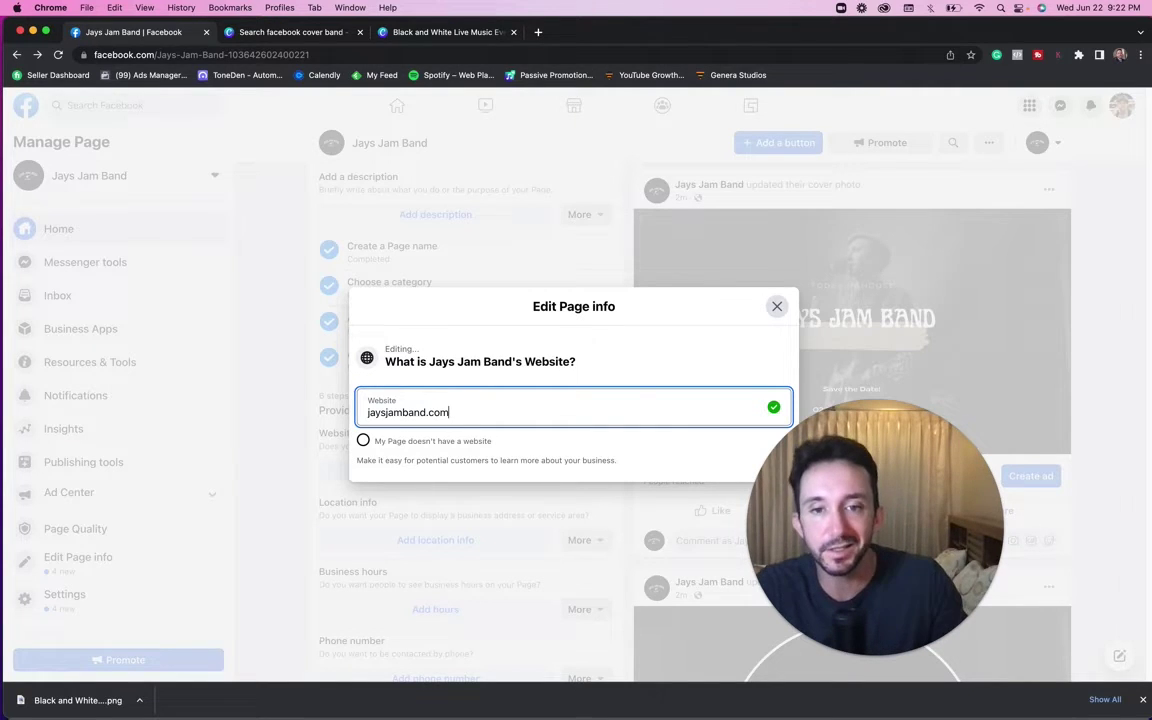
pyautogui.click(777, 307)
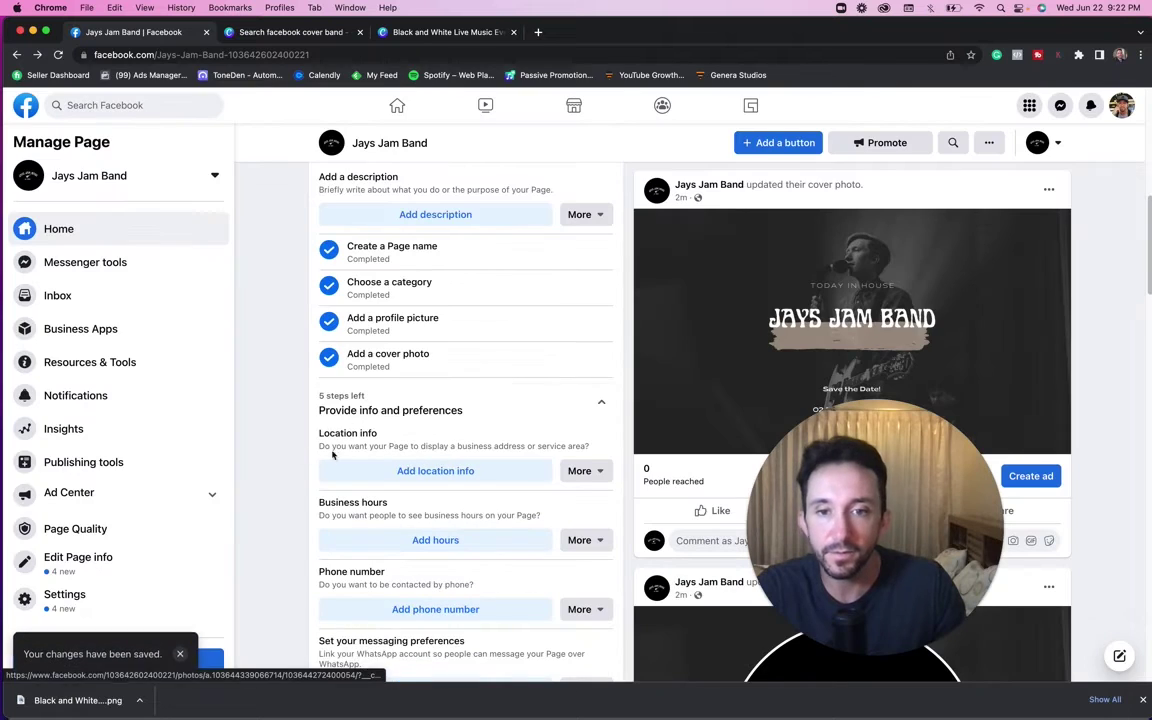
pyautogui.scroll(-5, 490, 556)
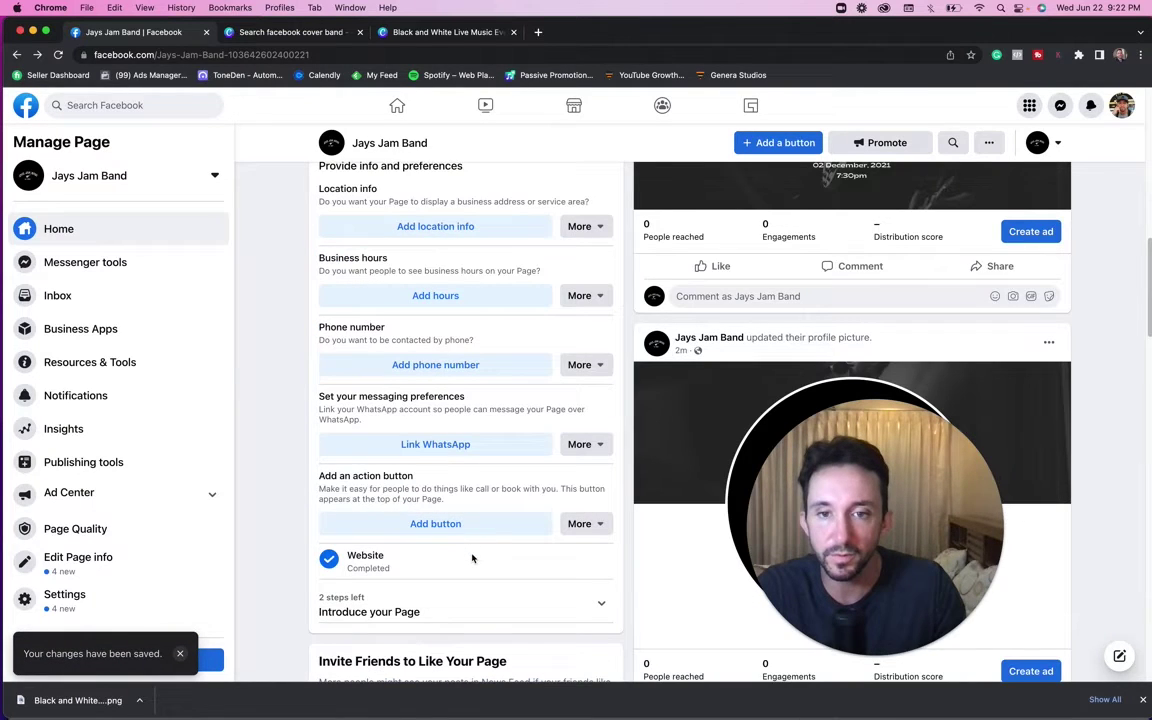
pyautogui.scroll(-2, 472, 558)
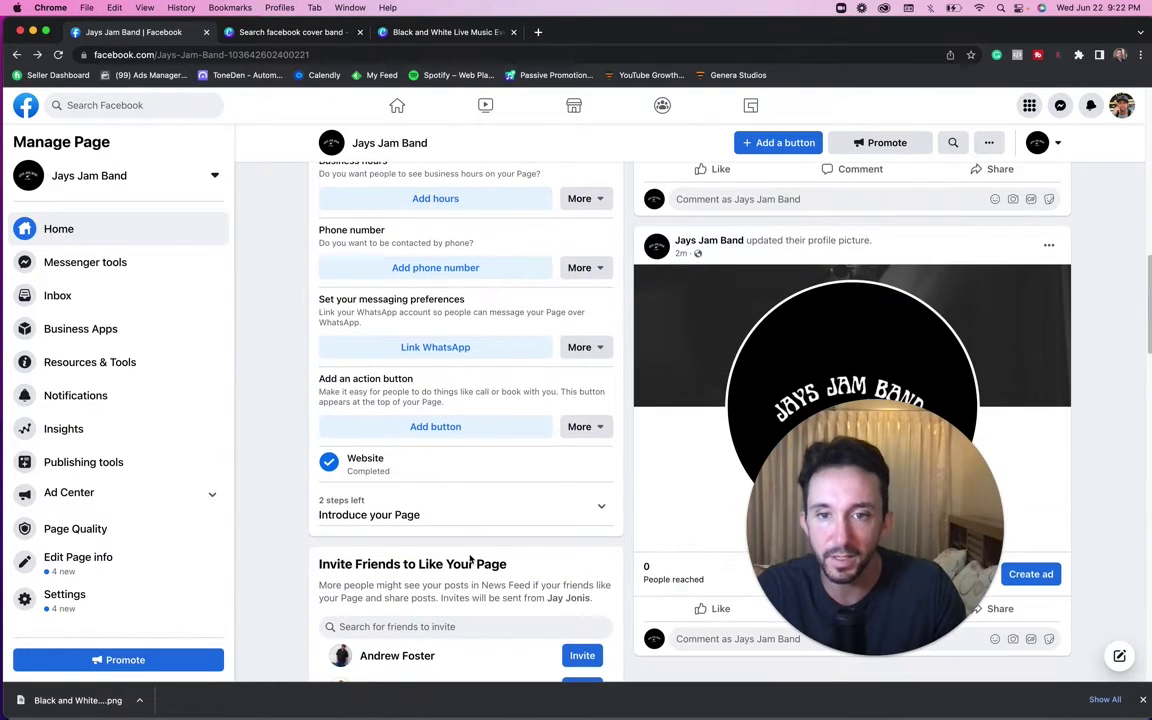
pyautogui.scroll(2, 469, 560)
pyautogui.scroll(6, 464, 390)
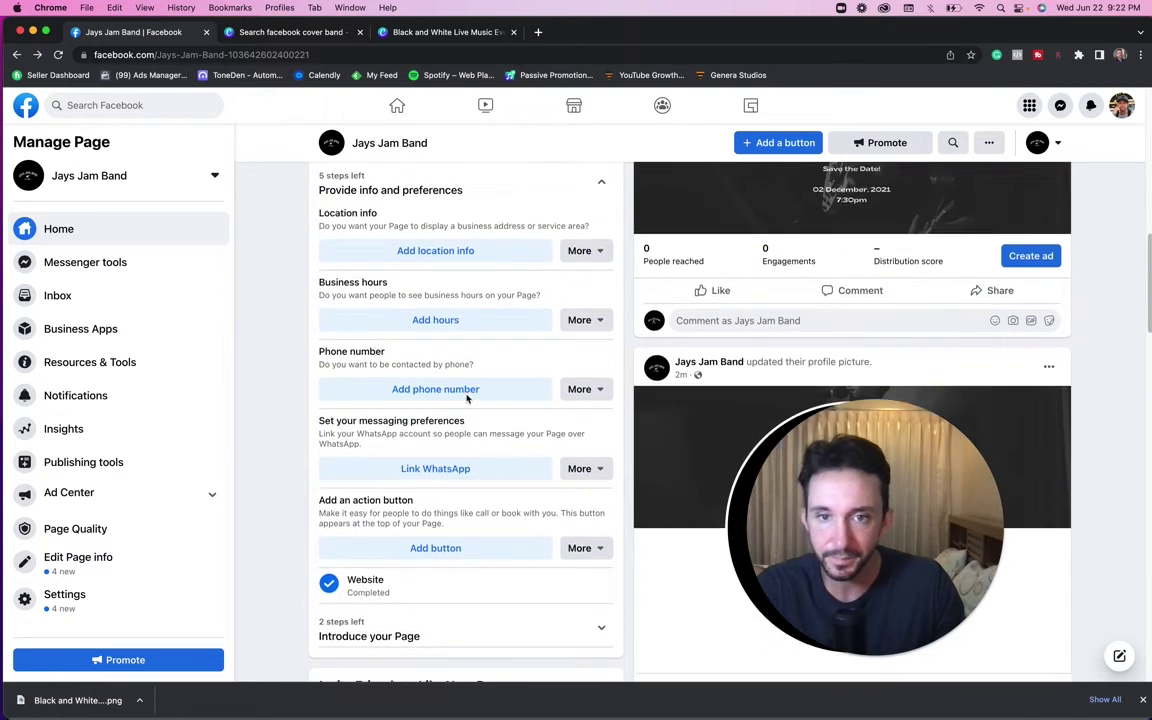
pyautogui.scroll(2, 464, 393)
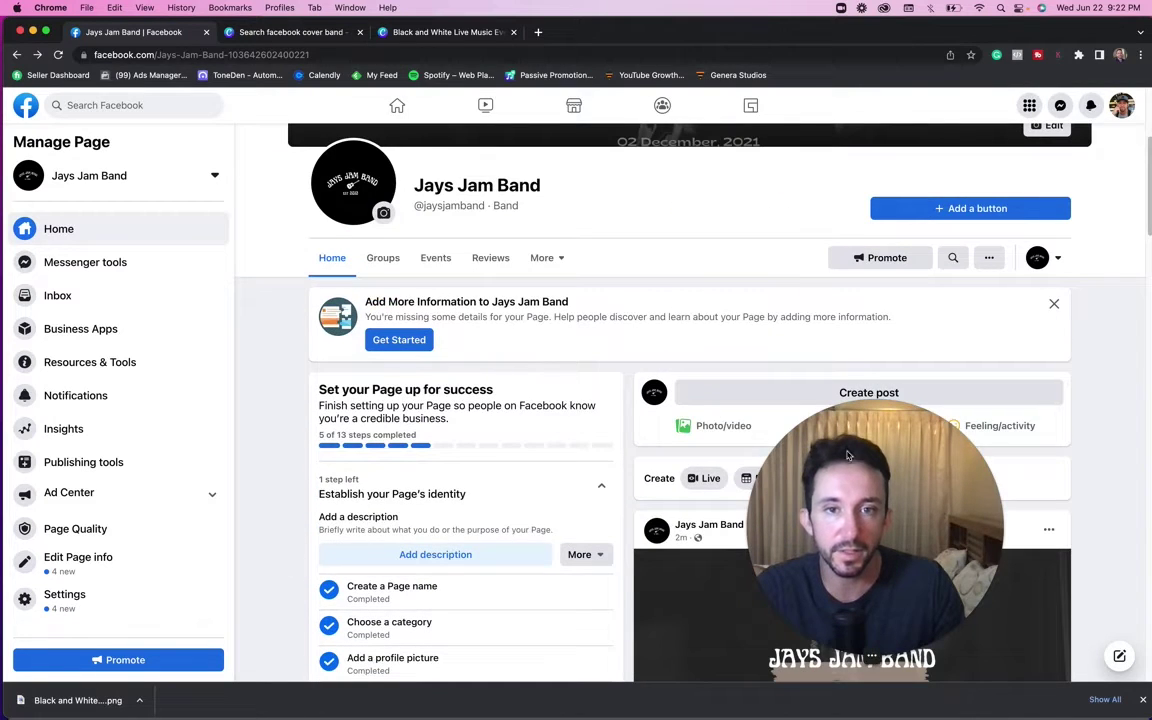
pyautogui.scroll(5, 581, 399)
# - Open the Edit action button dialog, preview Learn more, and return to the action list
pyautogui.moveTo(832, 427); pyautogui.dragTo(561, 486)
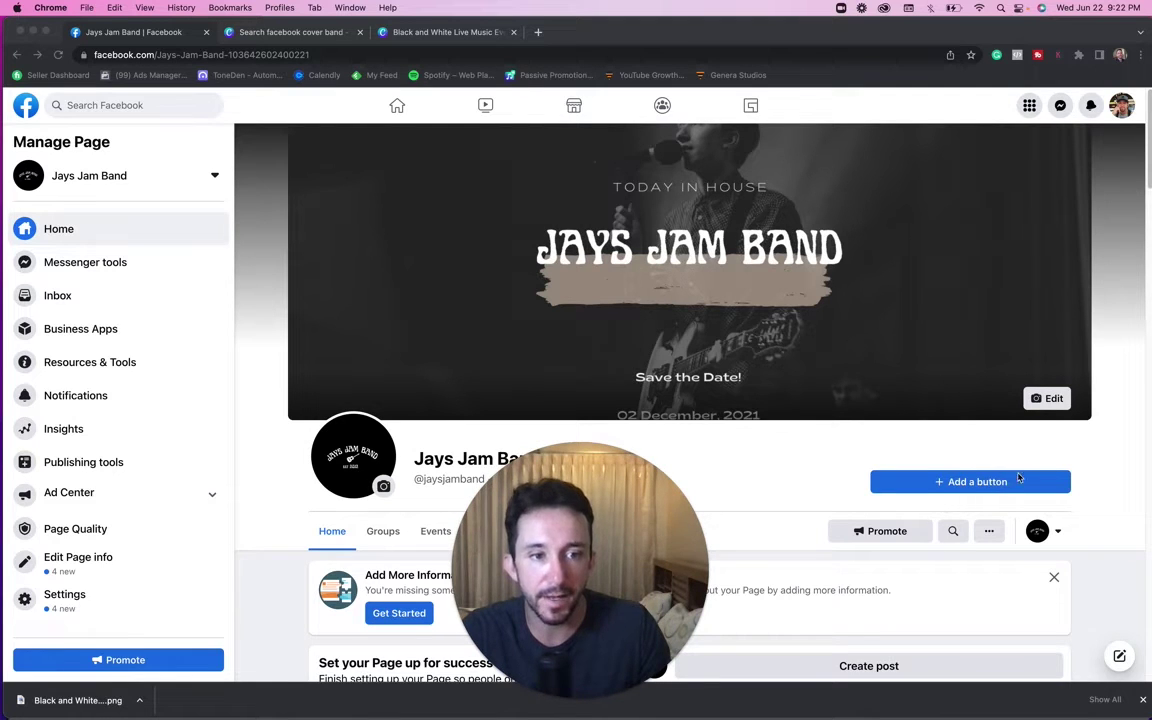
pyautogui.click(976, 488)
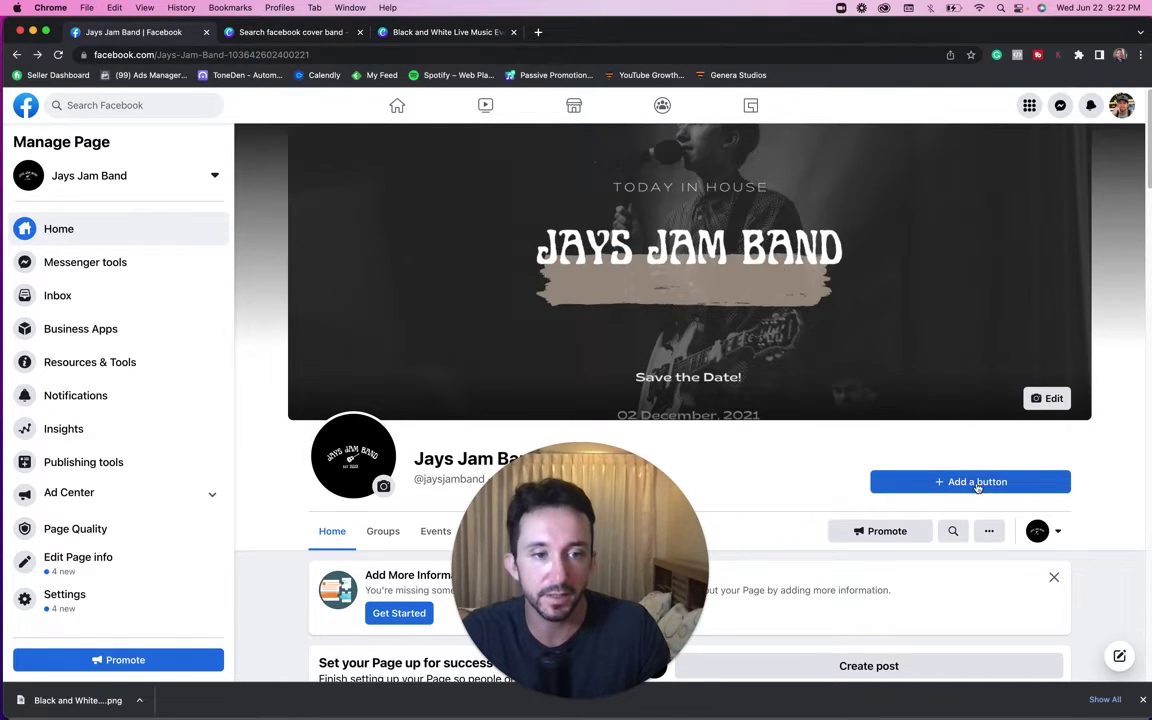
pyautogui.click(976, 486)
pyautogui.moveTo(565, 585); pyautogui.dragTo(136, 543)
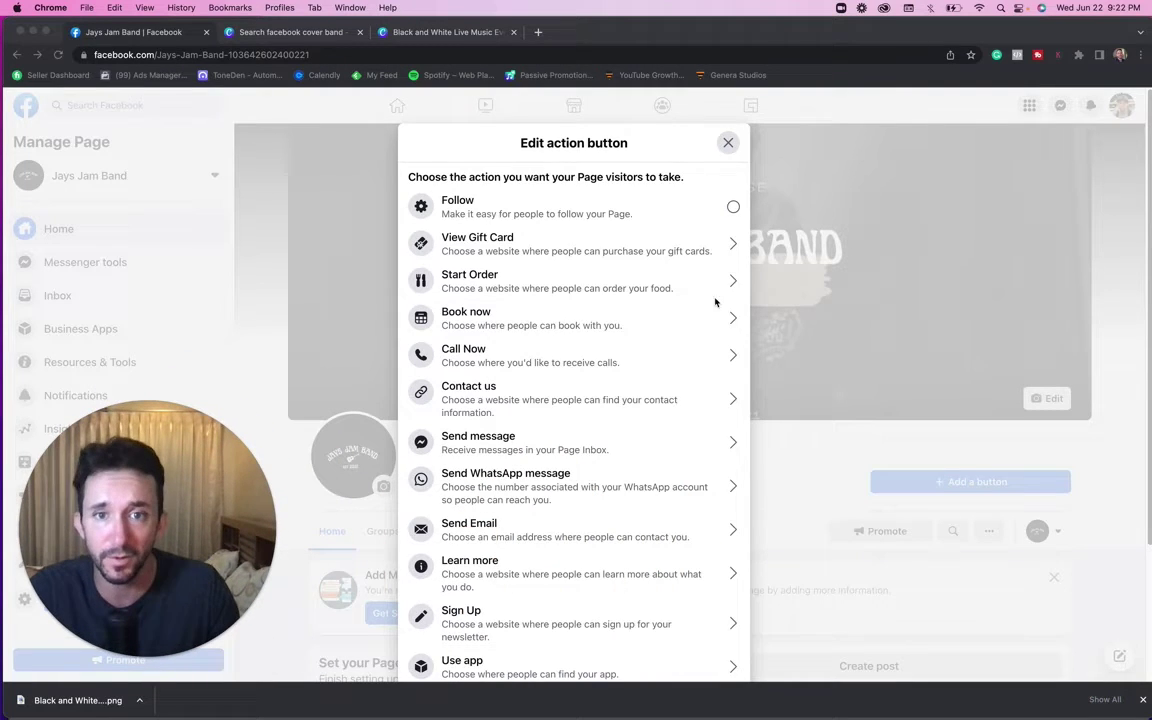
pyautogui.scroll(-3, 605, 330)
pyautogui.scroll(3, 600, 335)
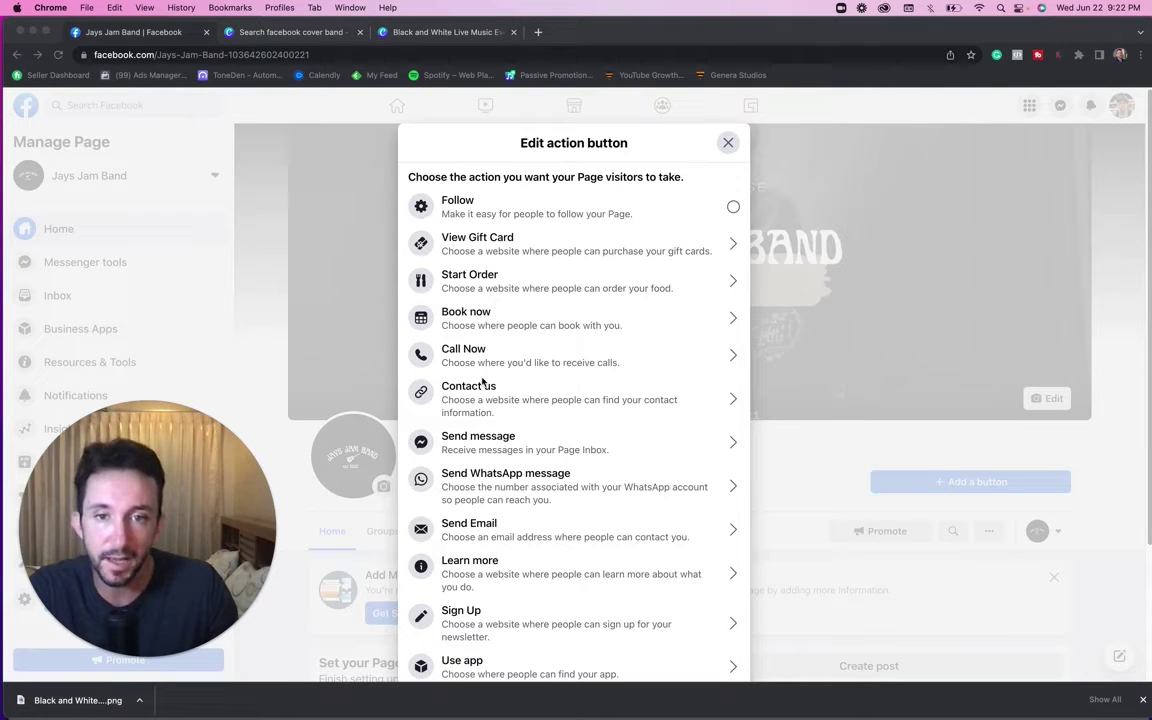
pyautogui.scroll(-2, 488, 397)
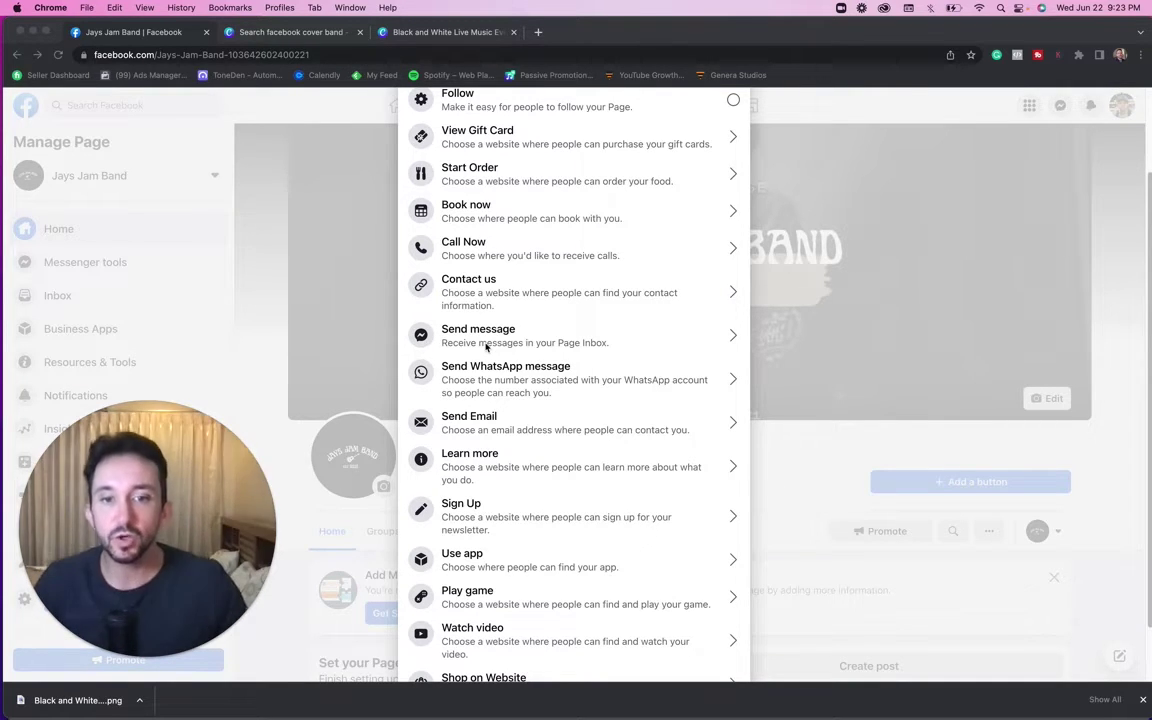
pyautogui.scroll(-1, 553, 466)
pyautogui.scroll(-1, 553, 464)
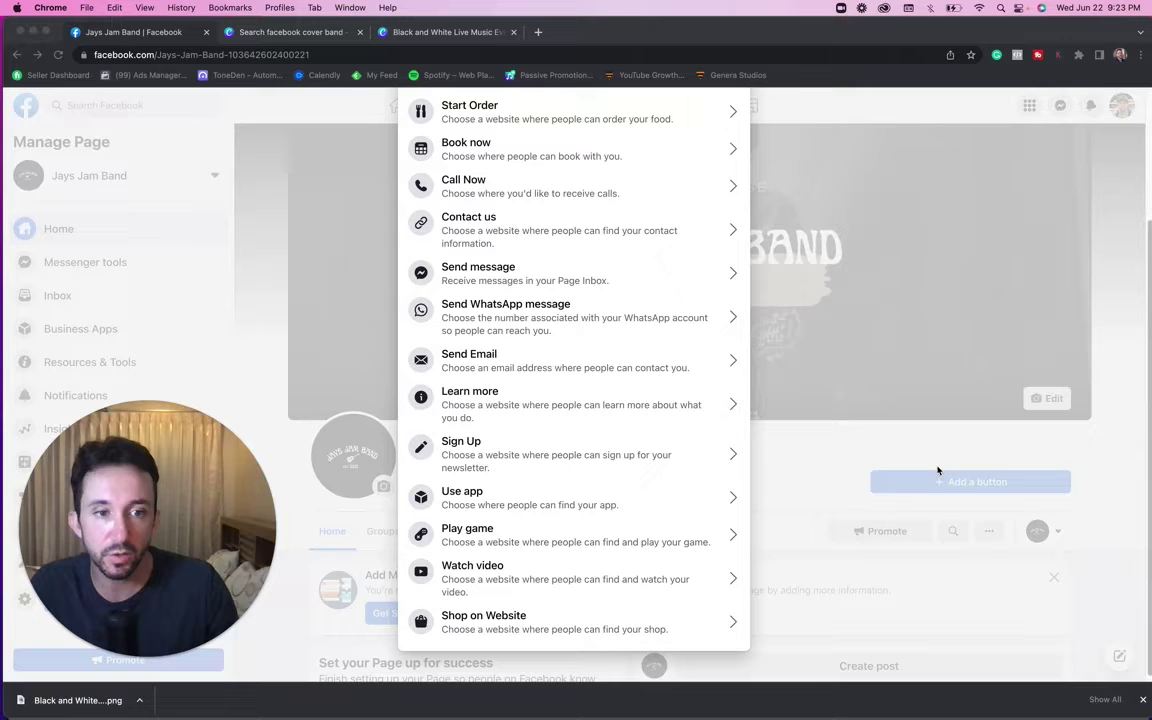
pyautogui.click(517, 401)
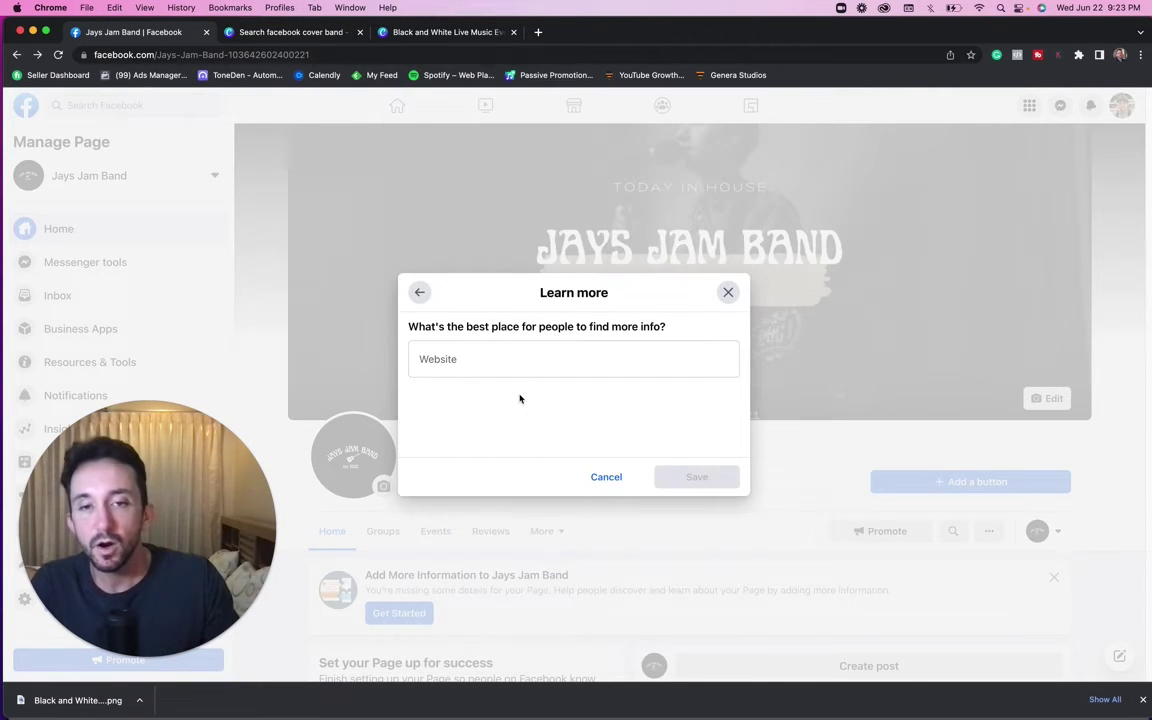
pyautogui.click(419, 292)
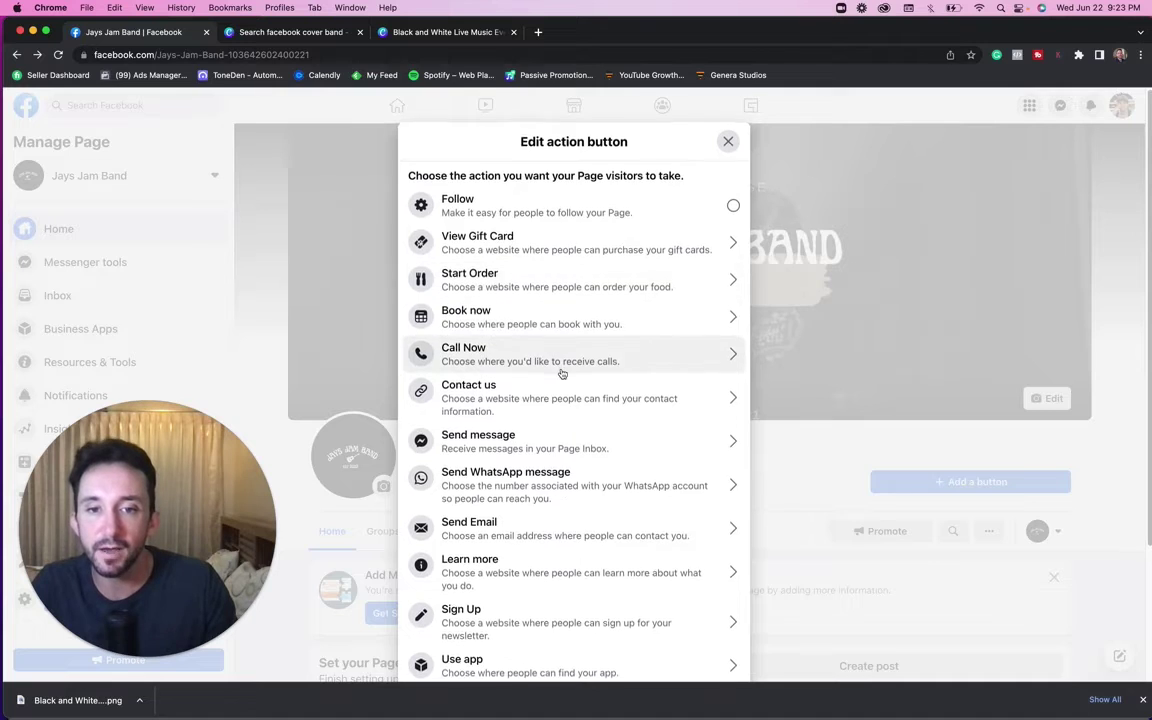
pyautogui.scroll(-5, 561, 373)
pyautogui.scroll(5, 561, 373)
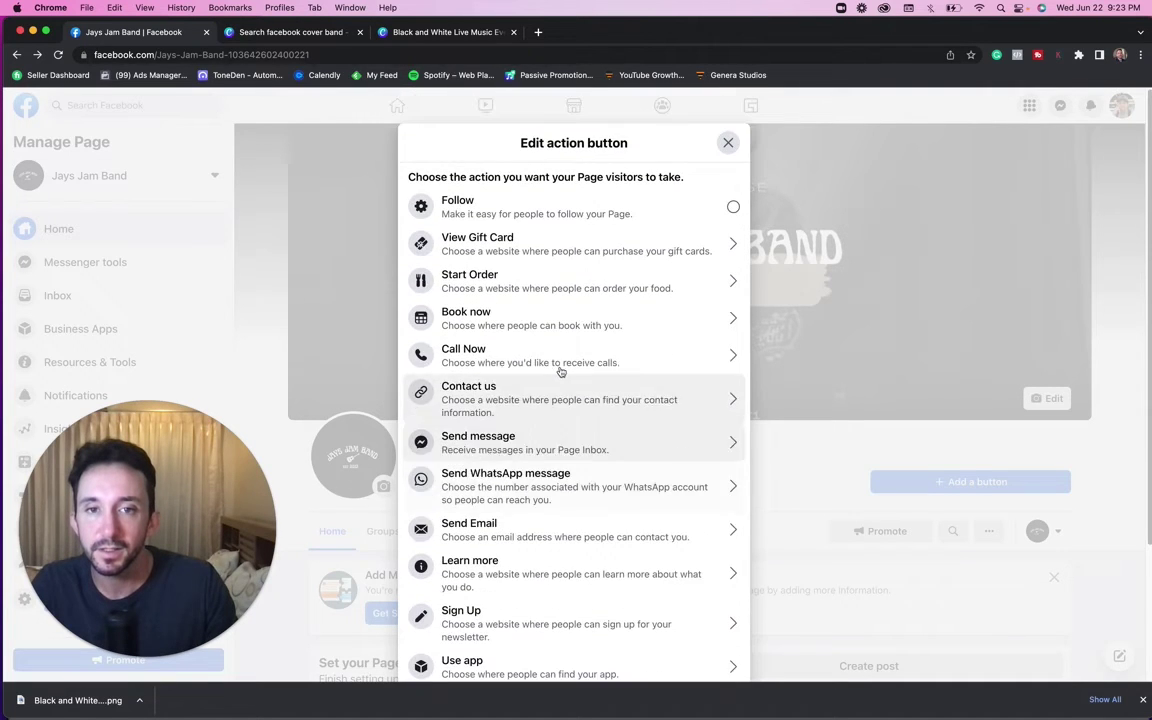
pyautogui.scroll(-5, 560, 371)
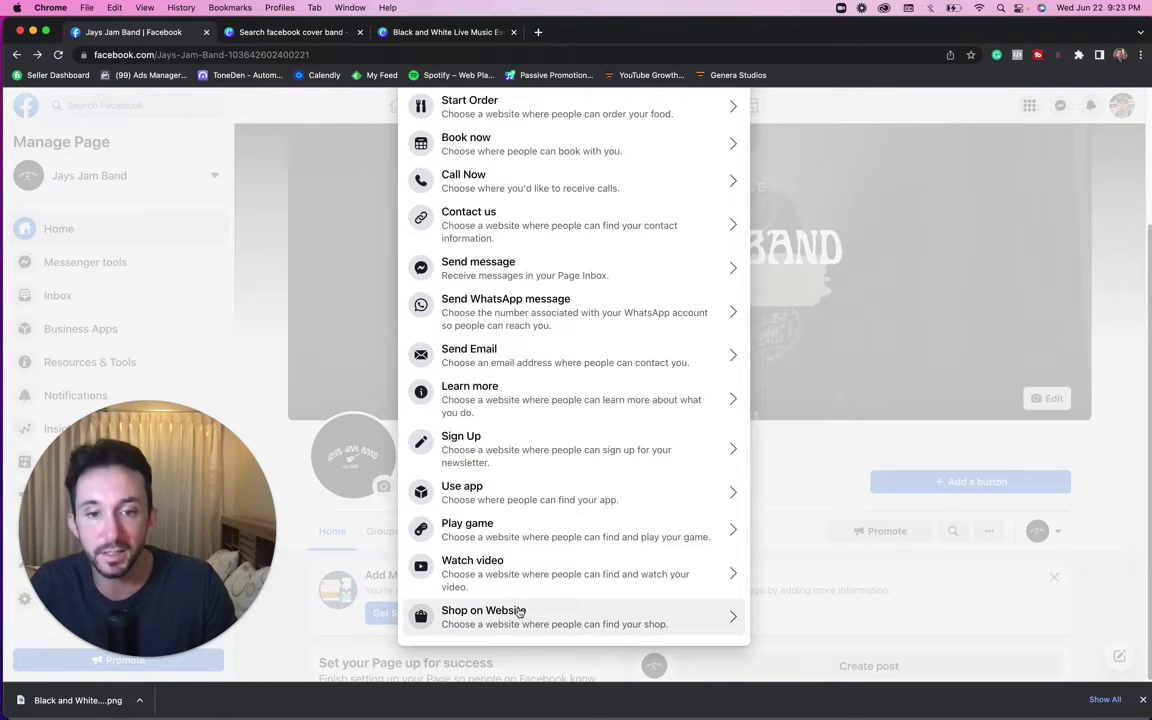
# - Choose Learn more as the page button, enter the website jaysjamband.com, and save
pyautogui.click(491, 398)
pyautogui.click(512, 363)
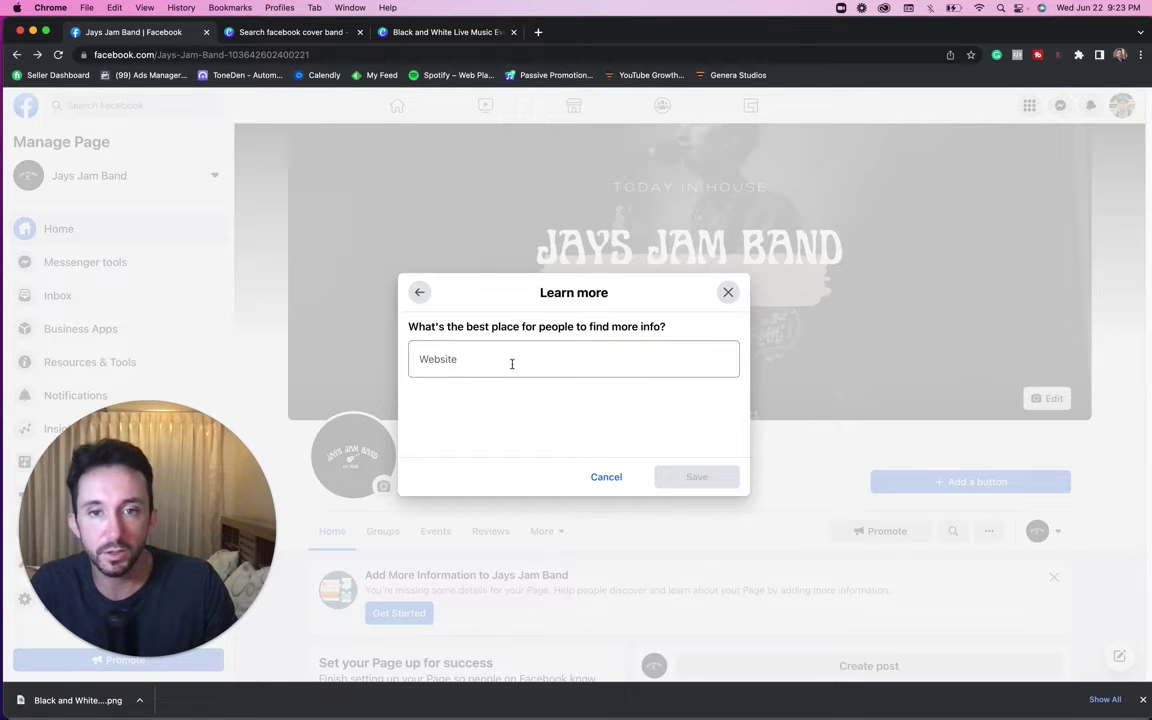
pyautogui.write('i')
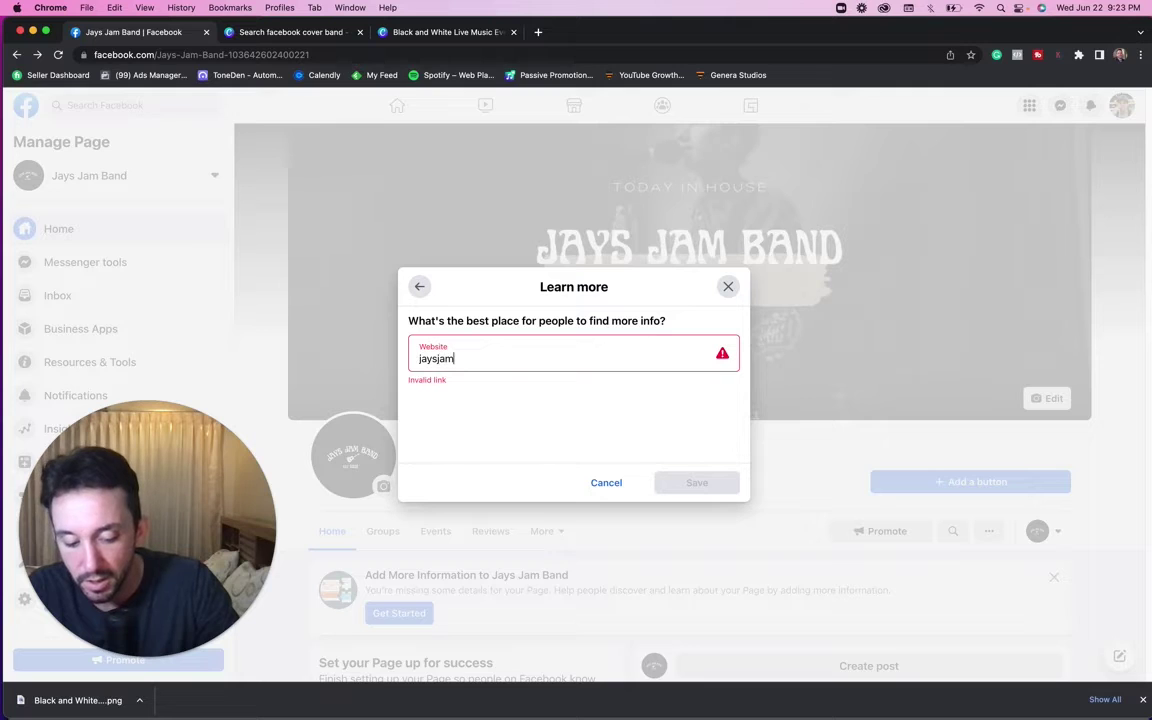
pyautogui.write('aysjamband.com')
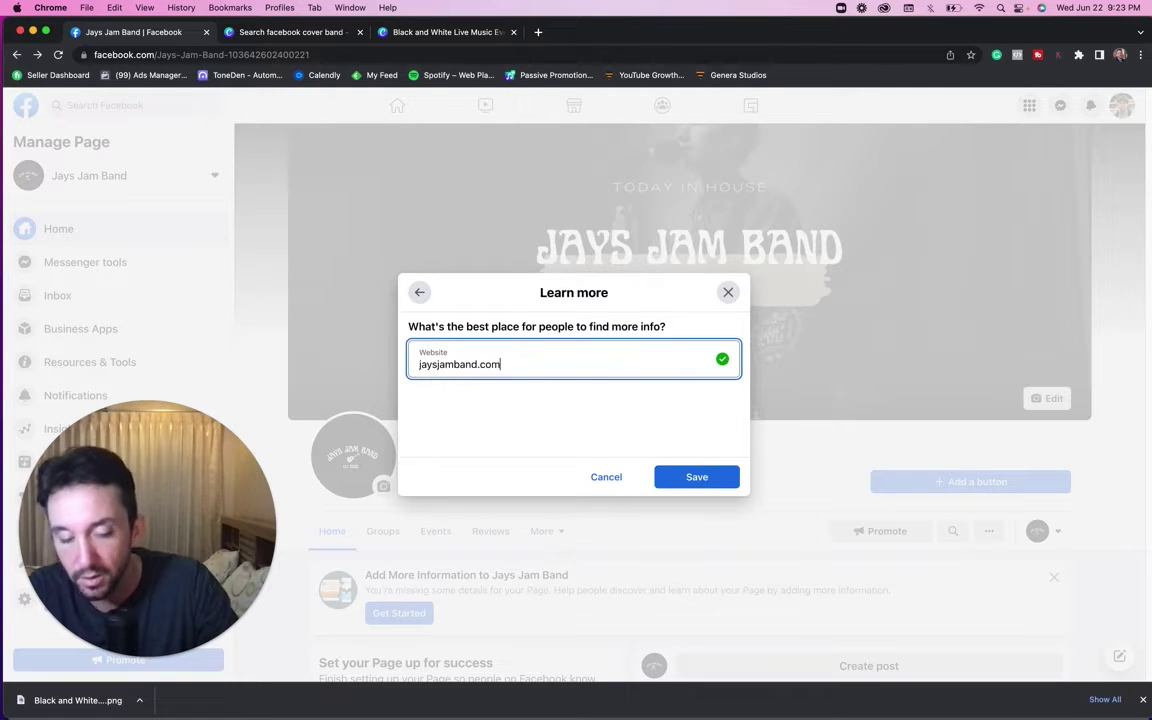
pyautogui.click(699, 485)
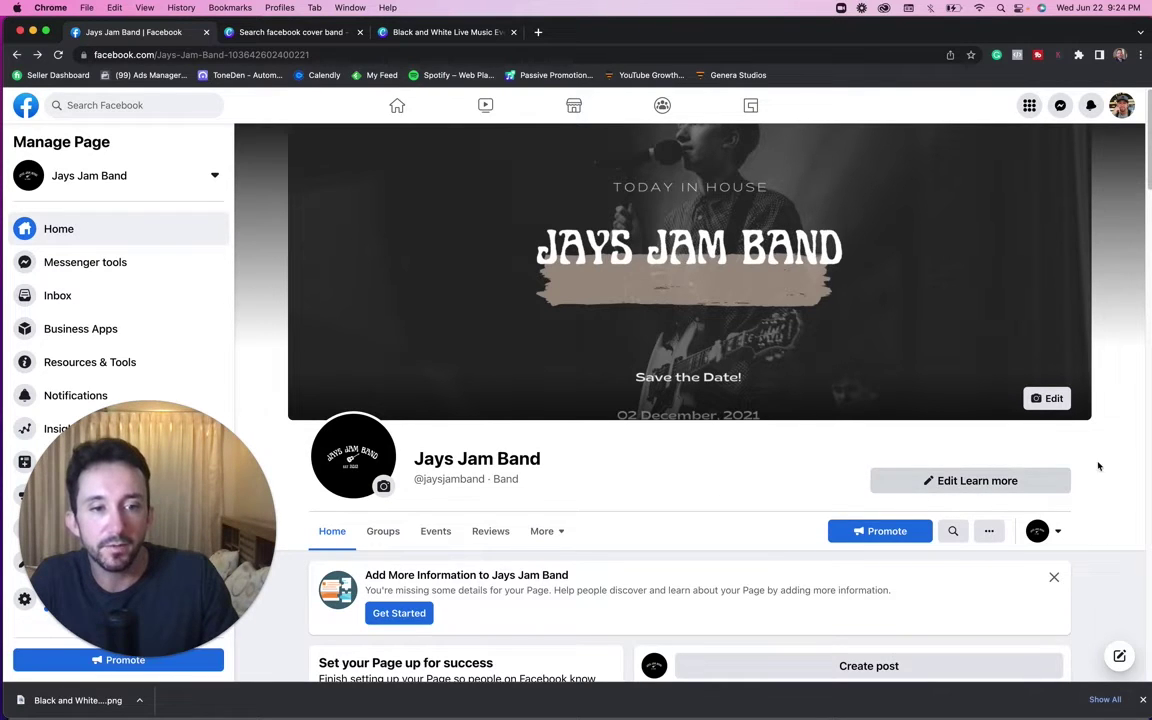
pyautogui.scroll(-3, 910, 588)
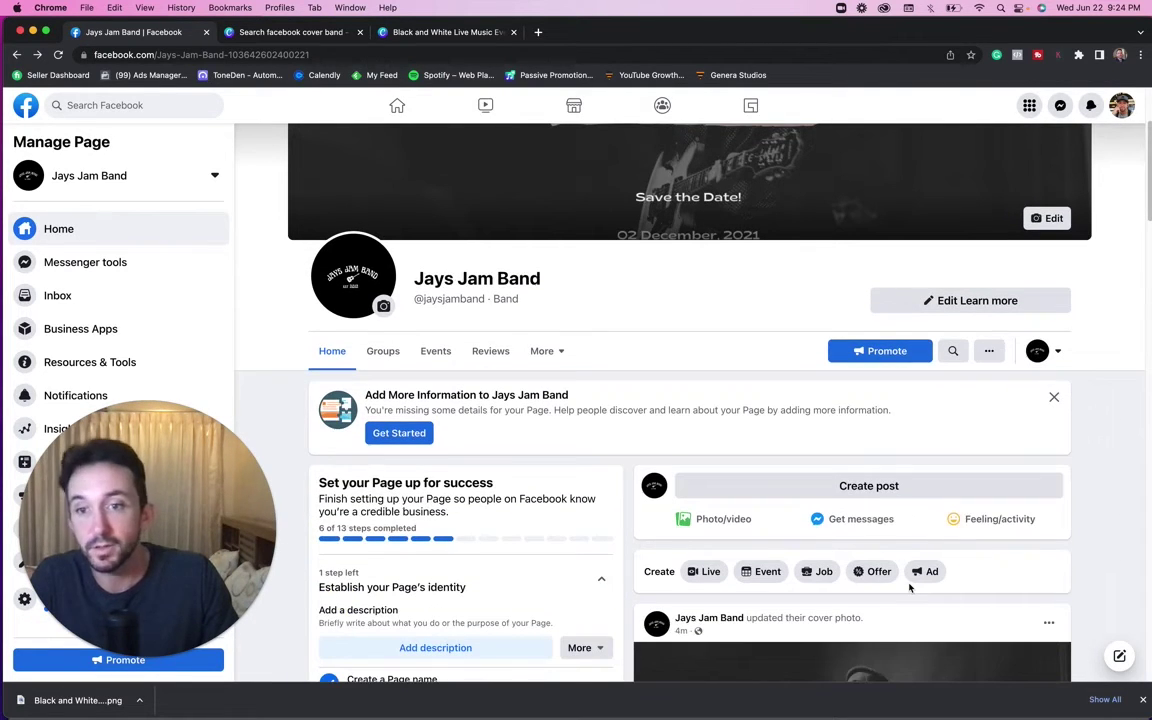
pyautogui.scroll(-4, 862, 495)
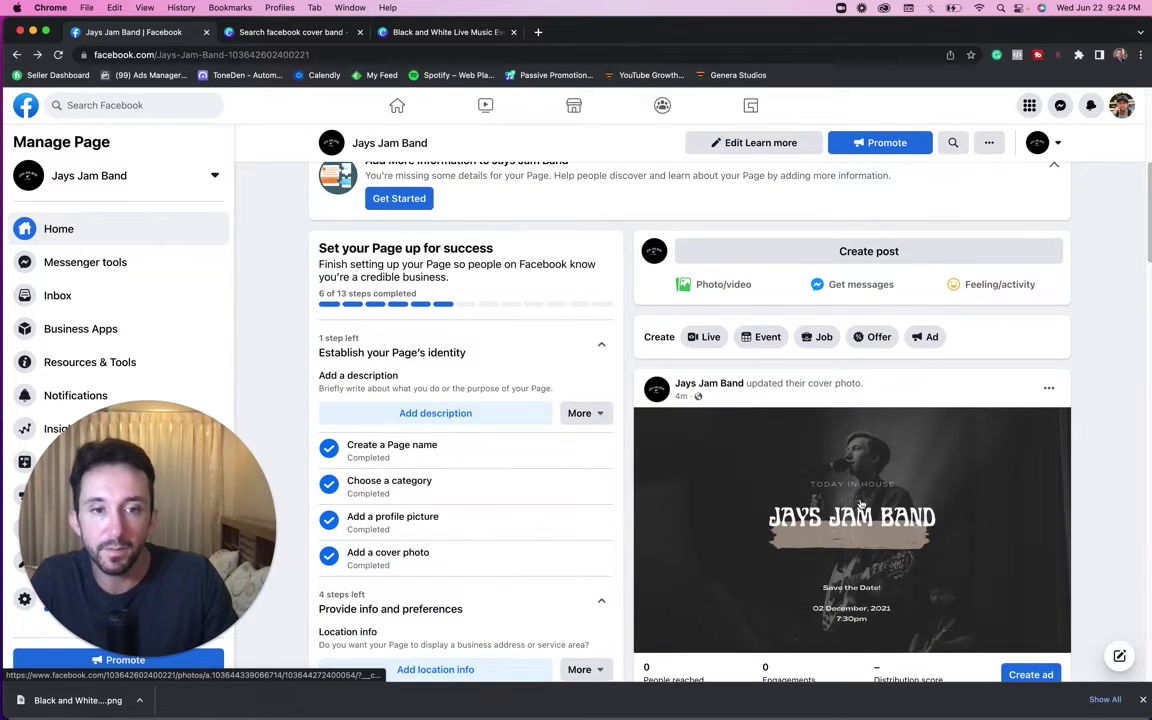
pyautogui.scroll(-4, 860, 503)
pyautogui.scroll(-7, 860, 503)
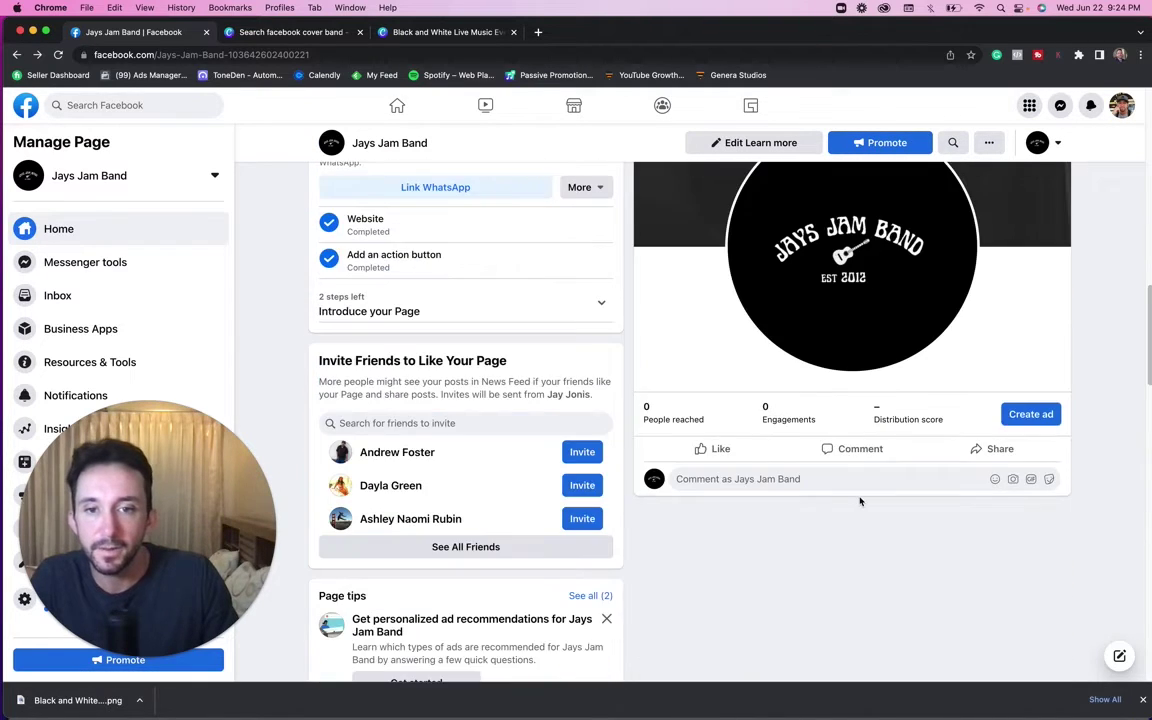
pyautogui.scroll(5, 860, 501)
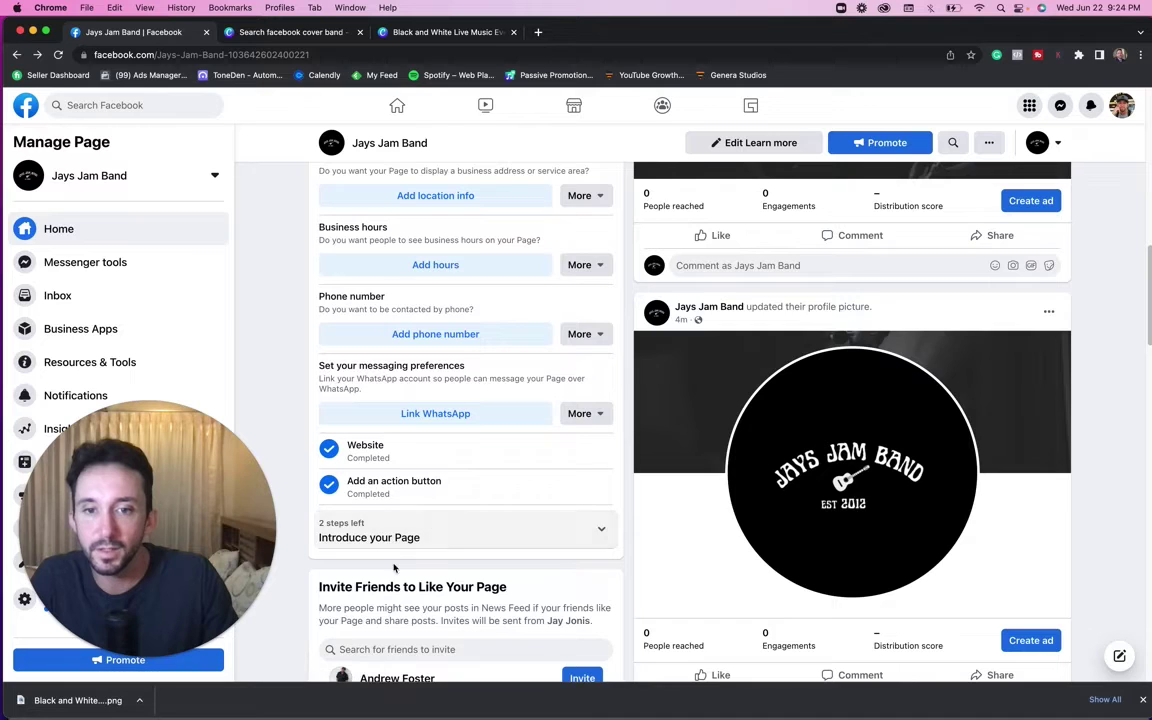
pyautogui.scroll(-15, 499, 547)
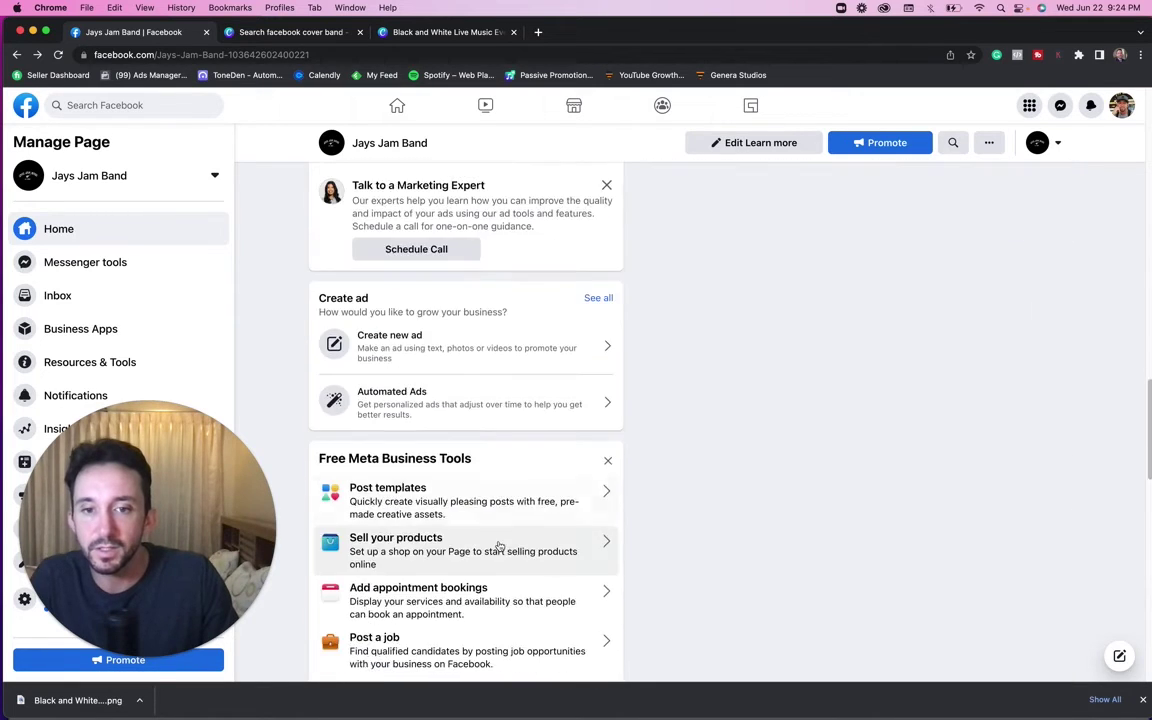
pyautogui.scroll(-8, 499, 547)
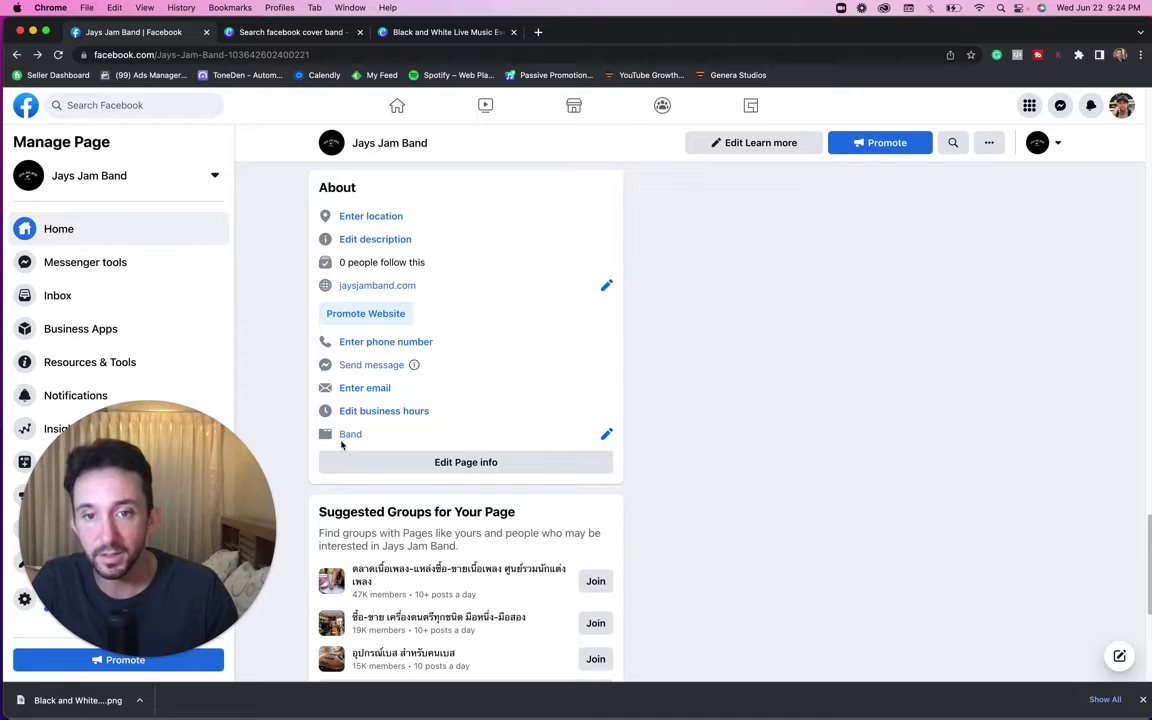
pyautogui.scroll(-5, 423, 441)
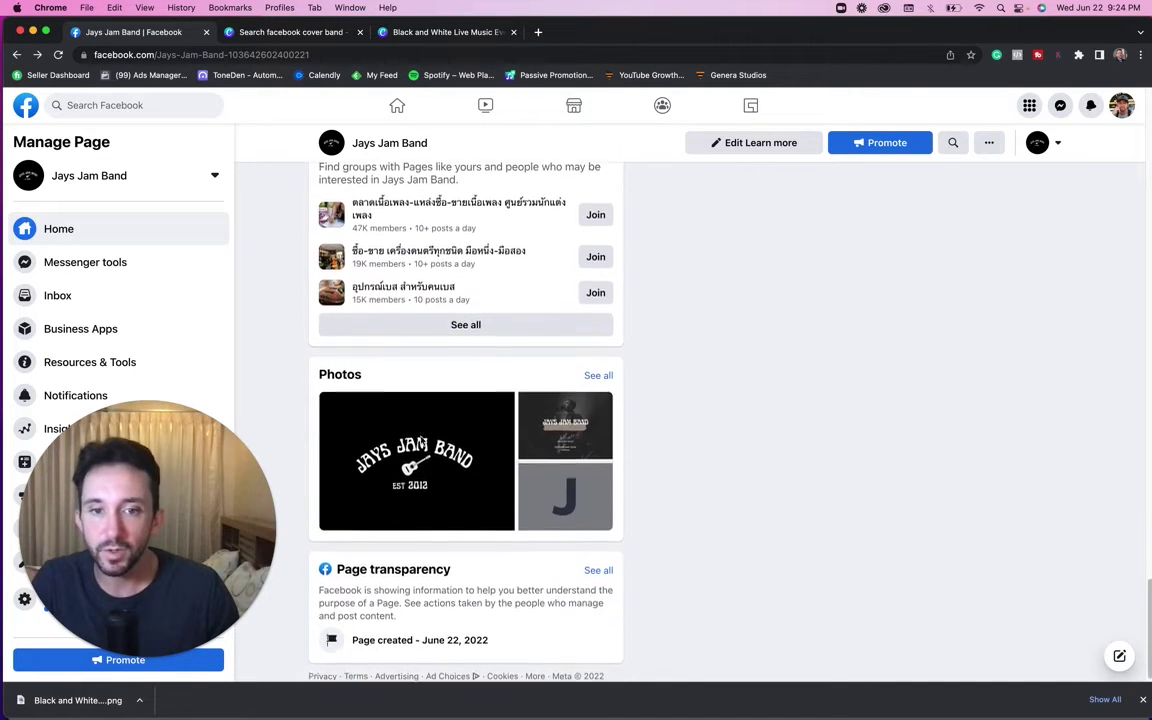
pyautogui.scroll(10, 423, 441)
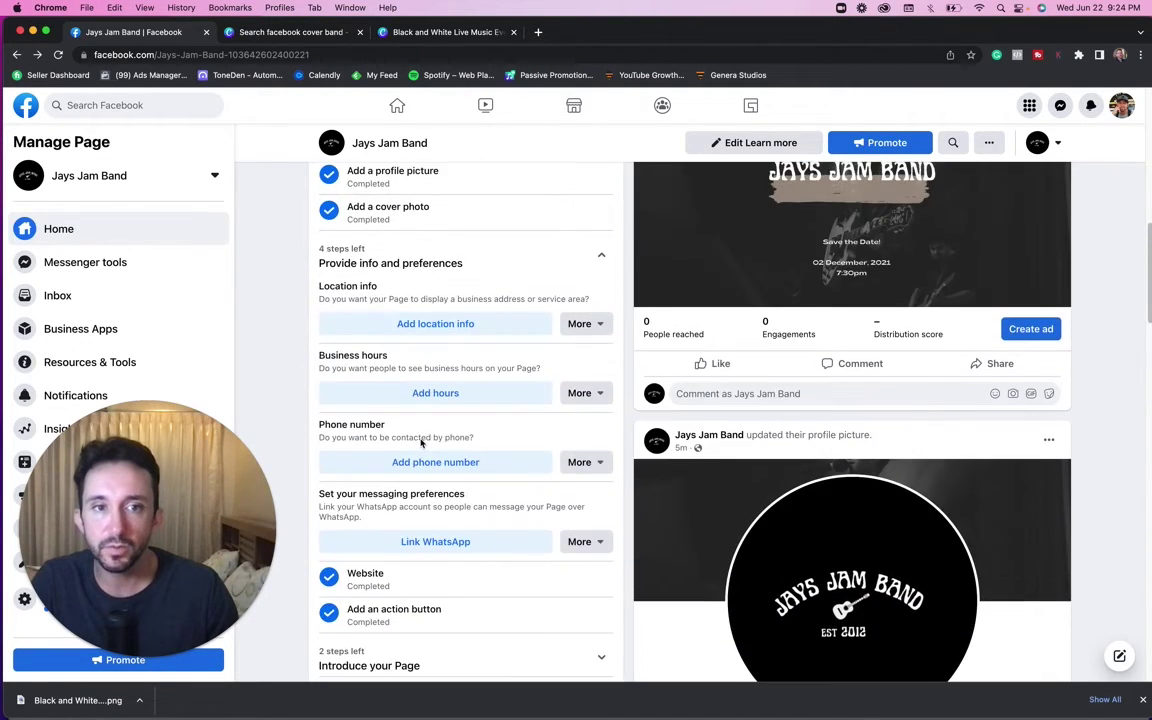
pyautogui.scroll(2, 423, 441)
pyautogui.scroll(4, 423, 441)
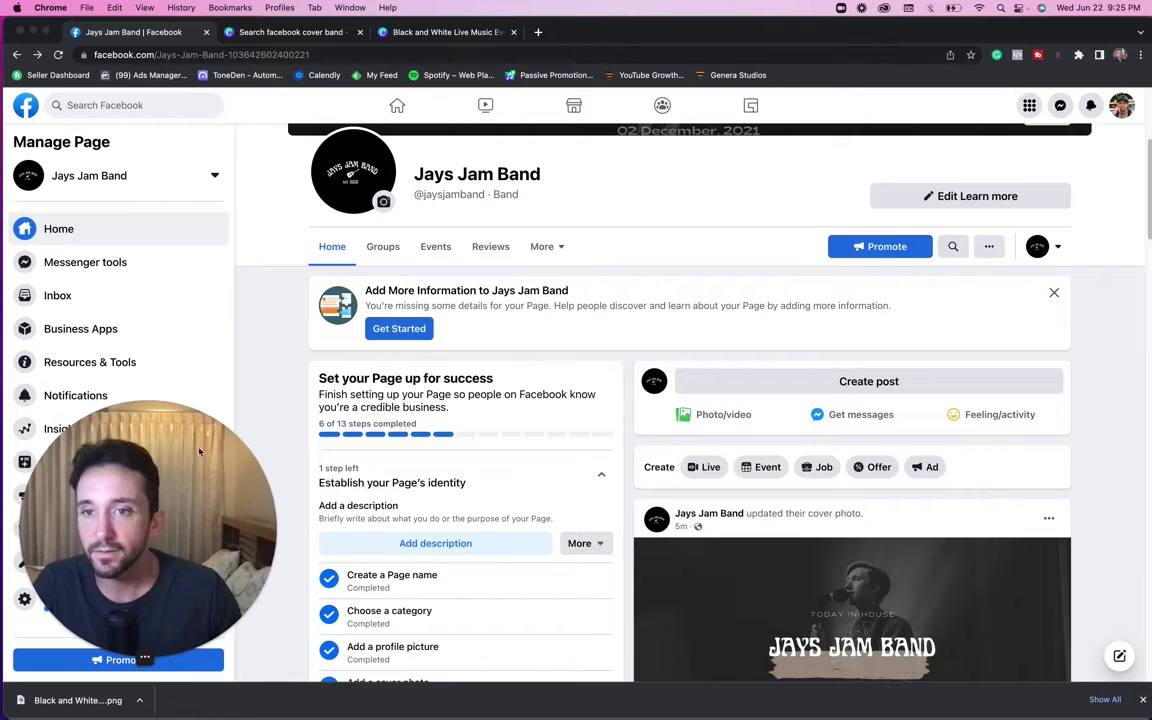
# - Go to Settings in the Manage Page sidebar and scroll through the General page options
pyautogui.moveTo(156, 421); pyautogui.dragTo(400, 401)
pyautogui.scroll(-2, 141, 391)
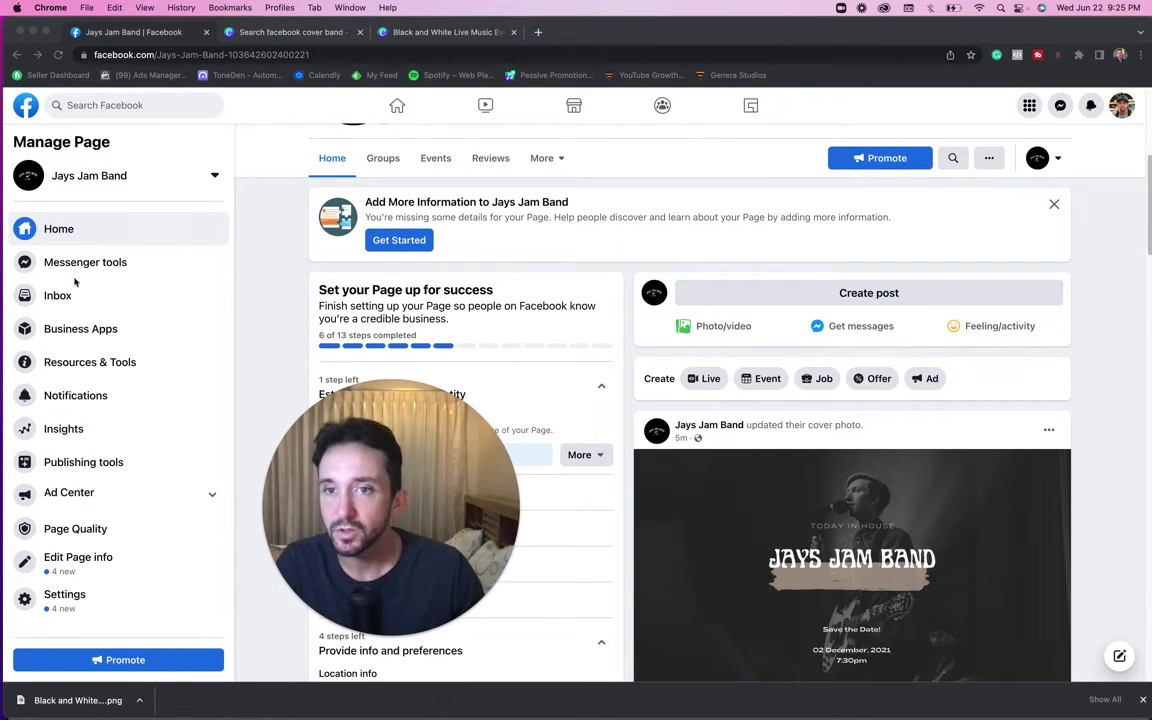
pyautogui.click(69, 598)
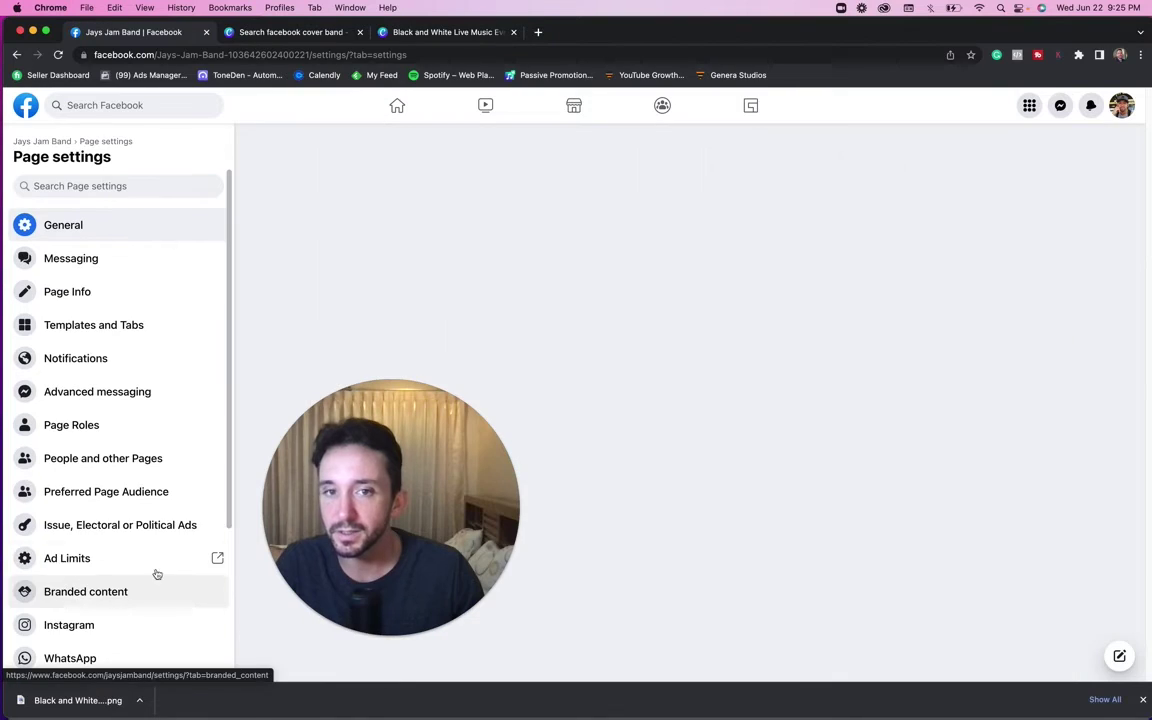
pyautogui.moveTo(404, 501); pyautogui.dragTo(168, 431)
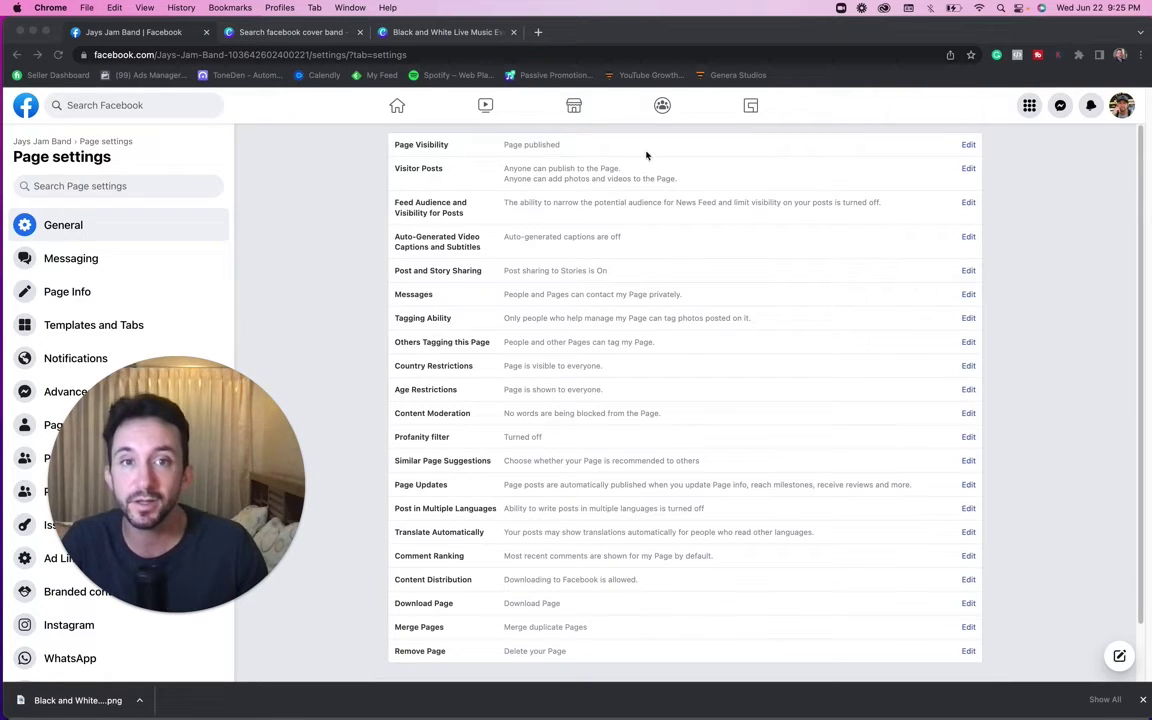
pyautogui.scroll(-1, 1075, 141)
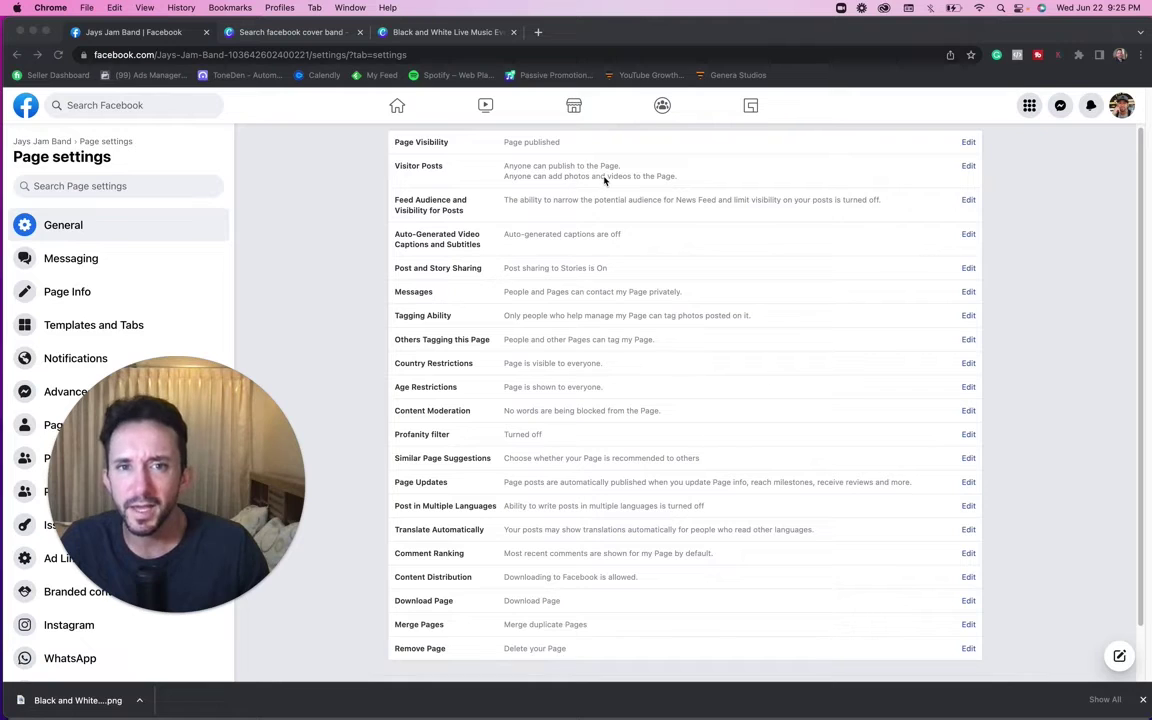
pyautogui.scroll(-1, 940, 170)
# - Edit Visitor Posts, tick 'Review posts by other people before they are published', and save changes
pyautogui.click(970, 165)
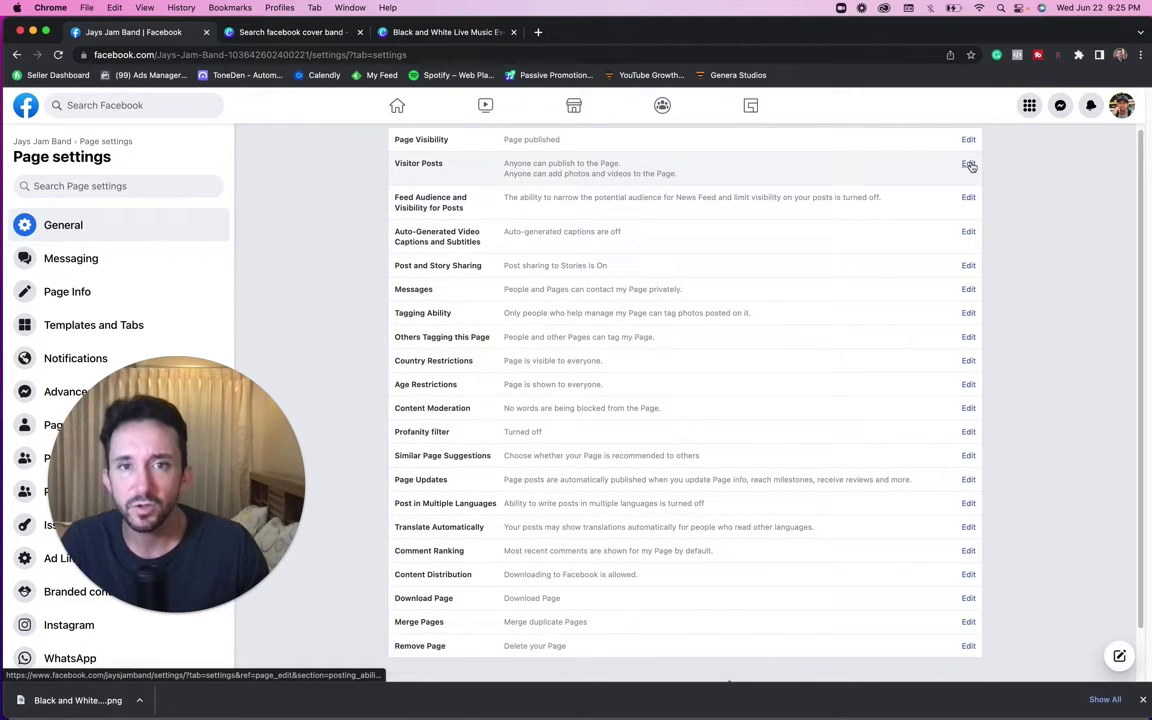
pyautogui.click(969, 165)
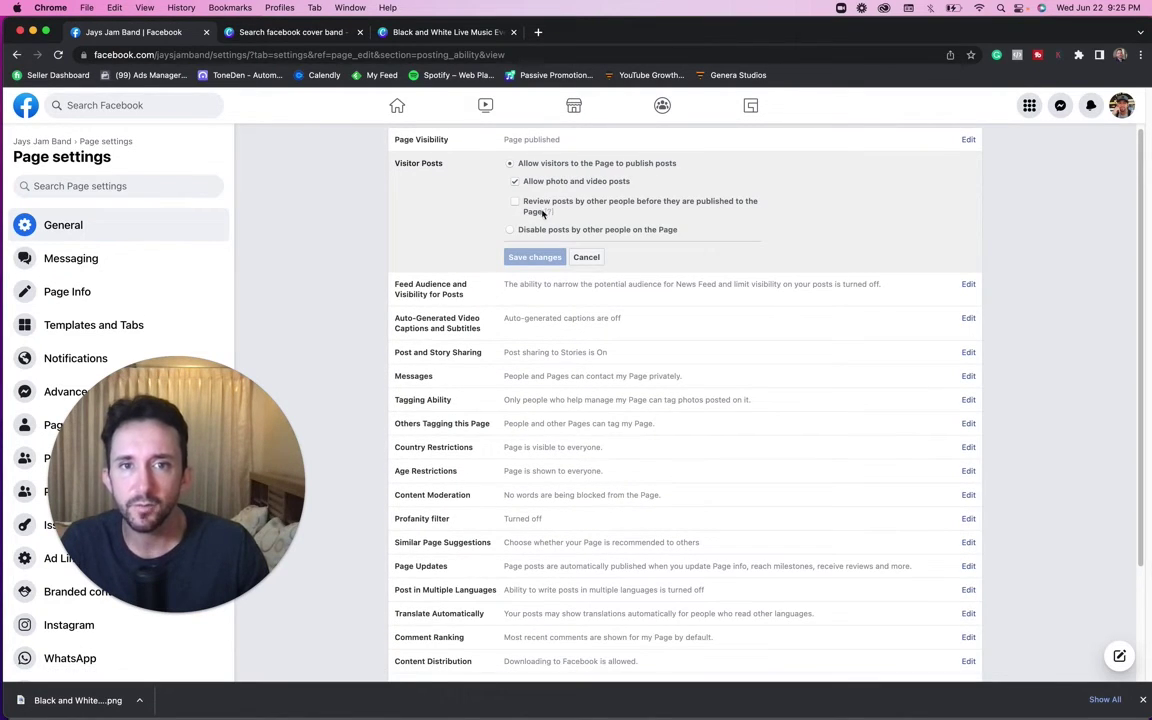
pyautogui.moveTo(556, 220)
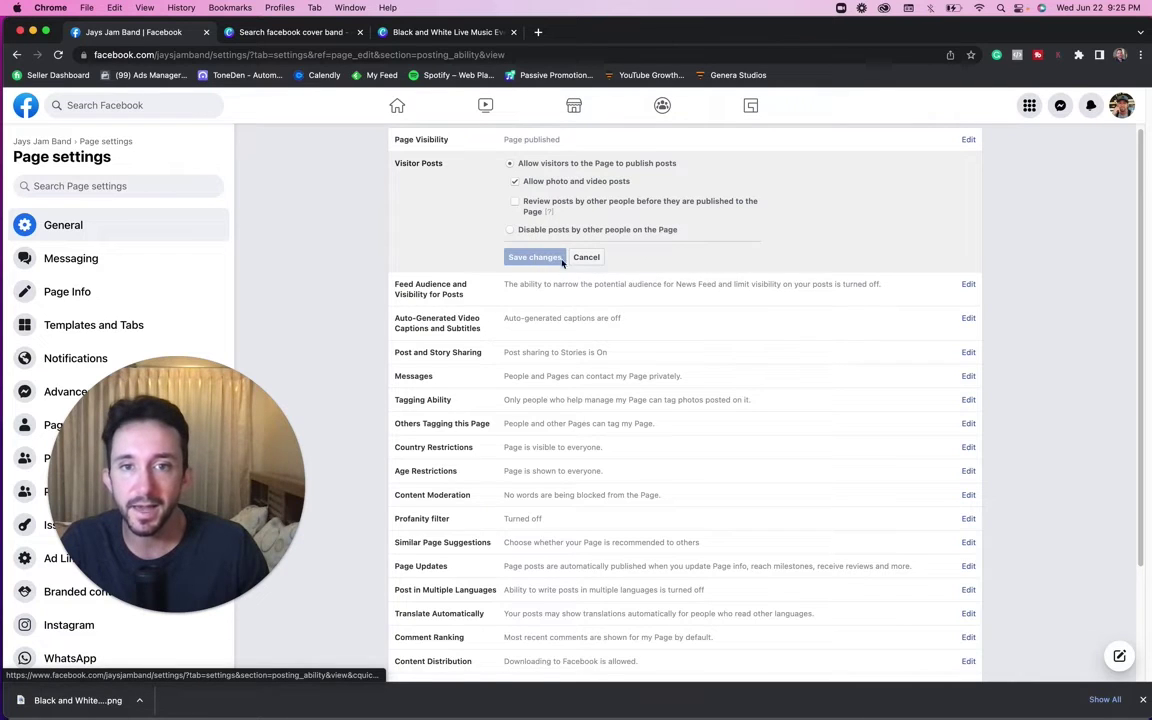
pyautogui.scroll(-2, 561, 250)
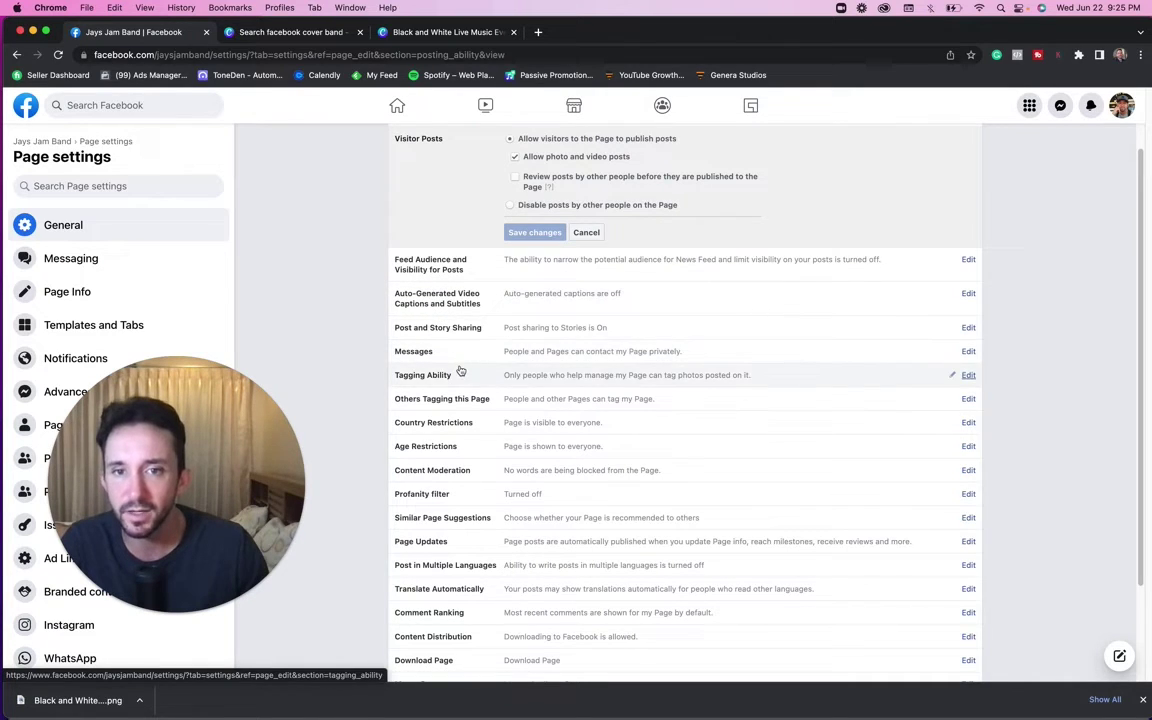
pyautogui.scroll(-2, 460, 370)
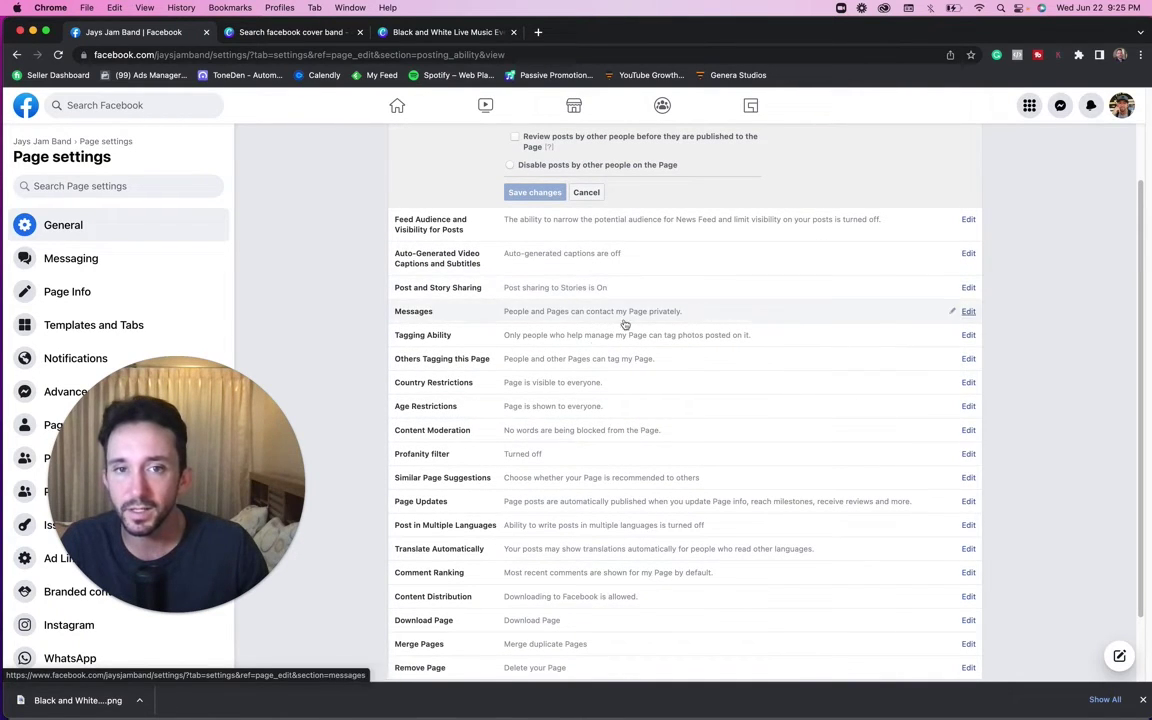
pyautogui.scroll(3, 571, 285)
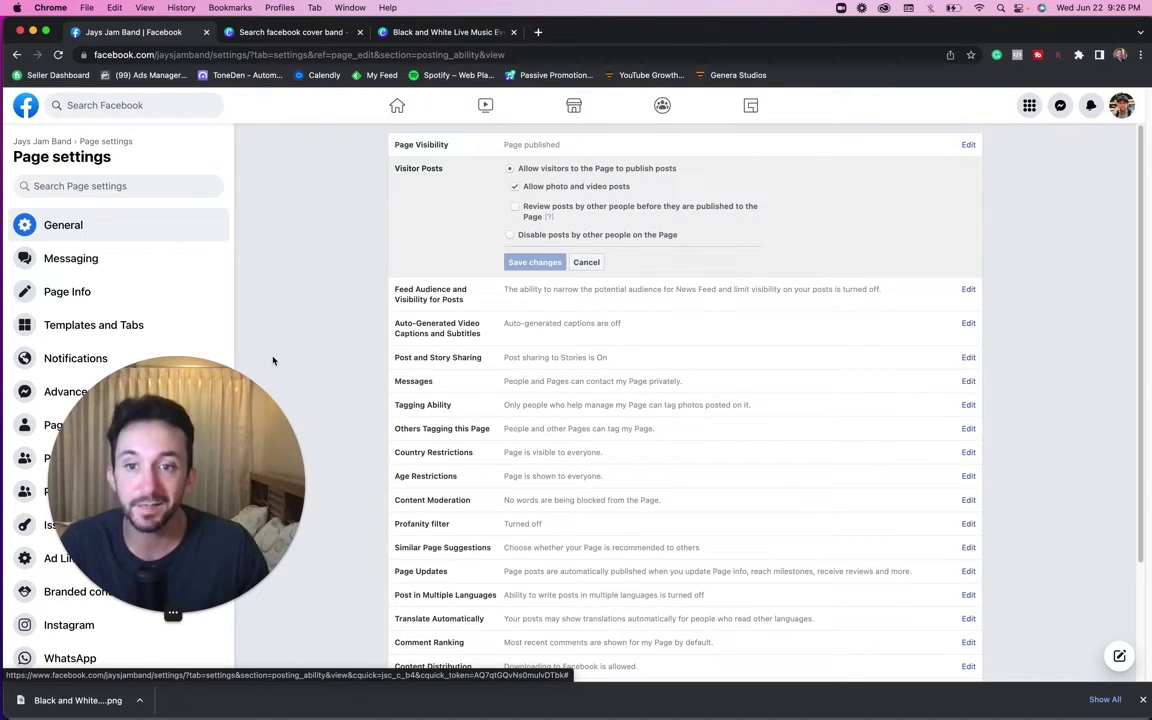
pyautogui.click(516, 209)
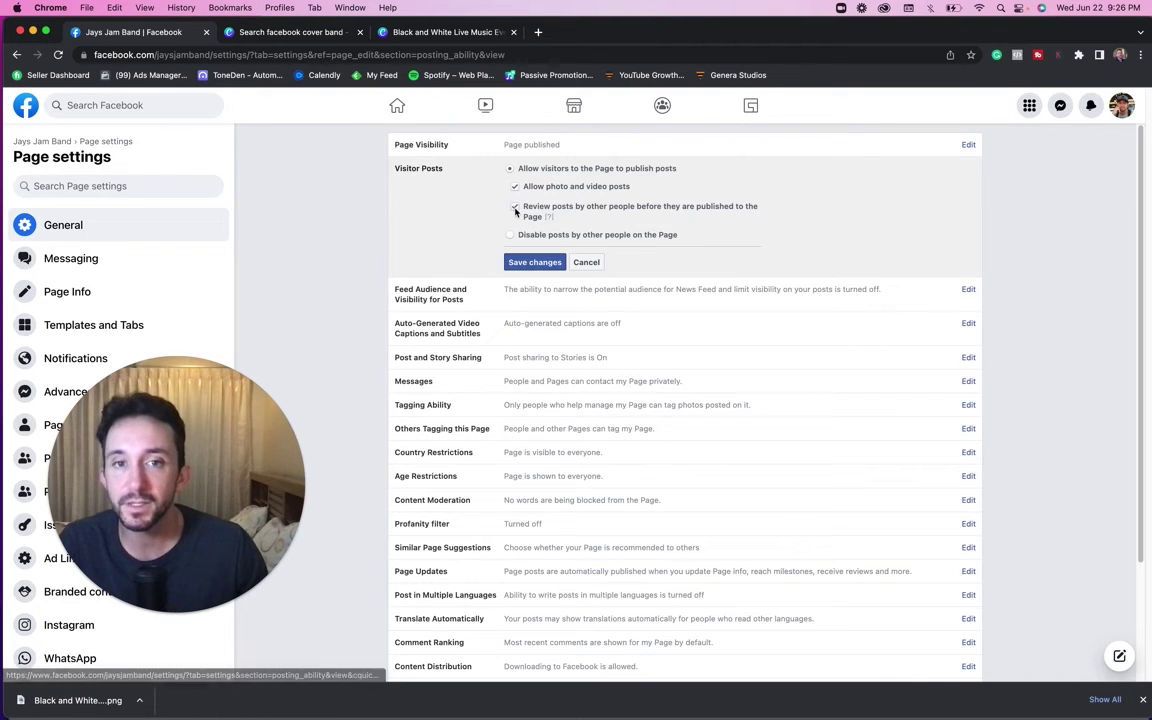
pyautogui.click(544, 262)
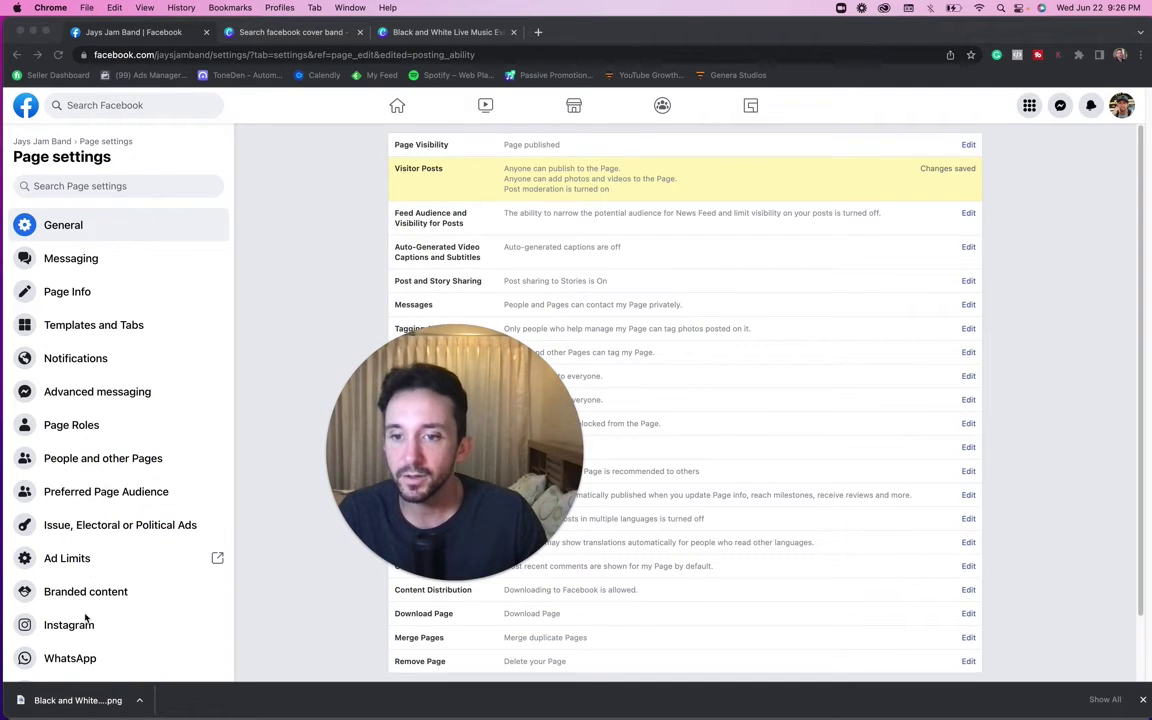
# - Look over the Instagram settings and Page Roles, checking the role options in the Editor dropdown
pyautogui.click(80, 625)
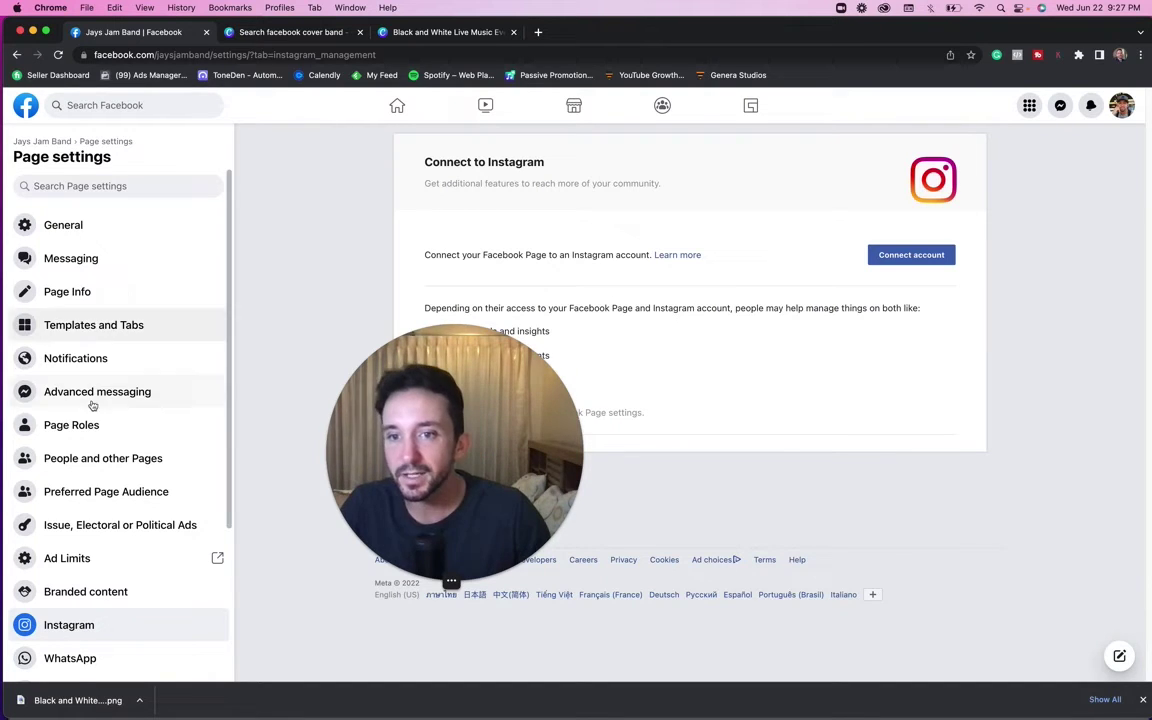
pyautogui.click(97, 430)
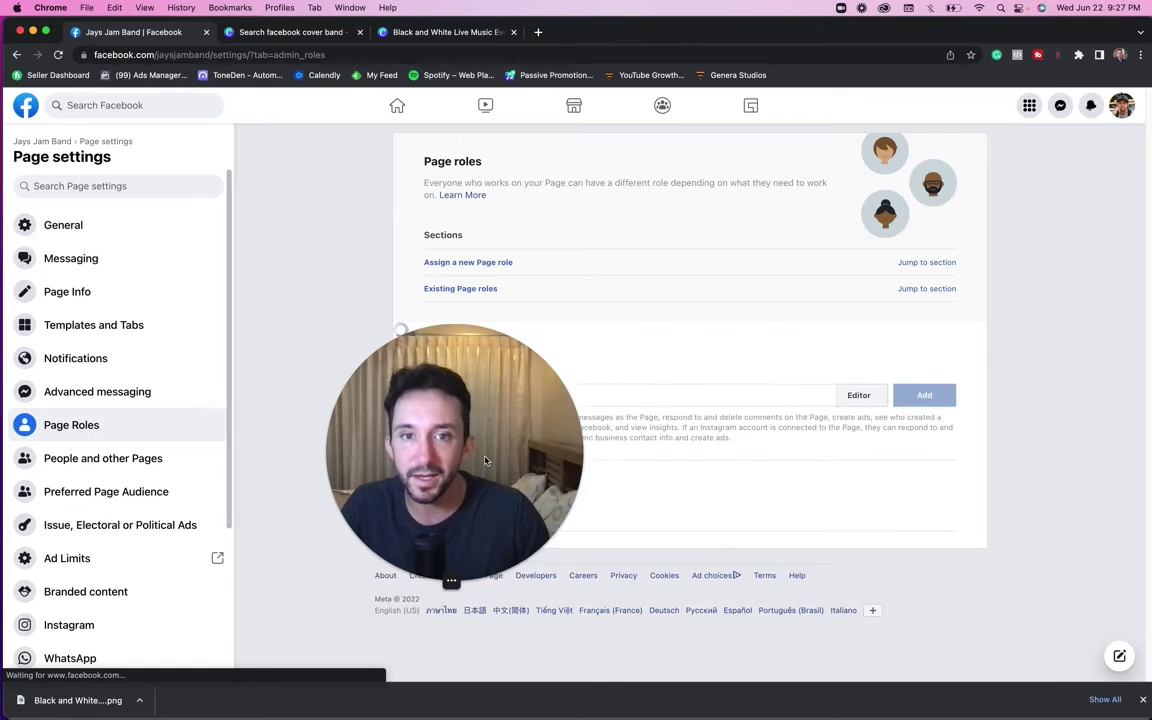
pyautogui.moveTo(383, 522); pyautogui.dragTo(275, 547)
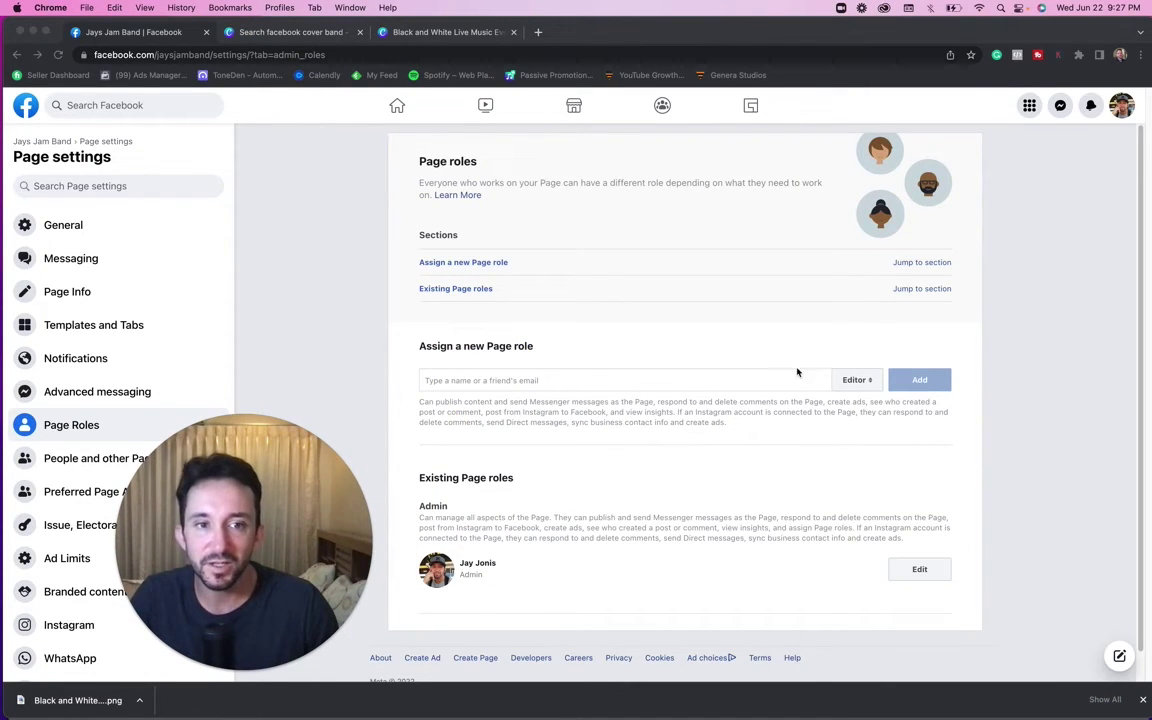
pyautogui.click(479, 382)
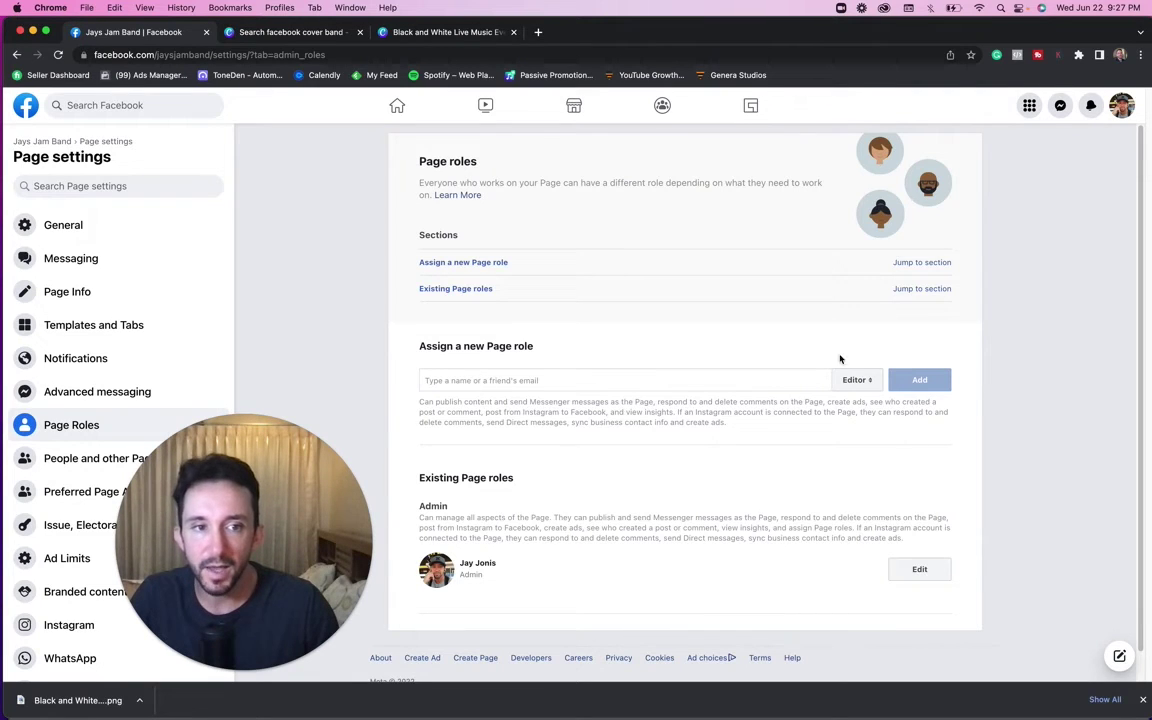
pyautogui.click(860, 379)
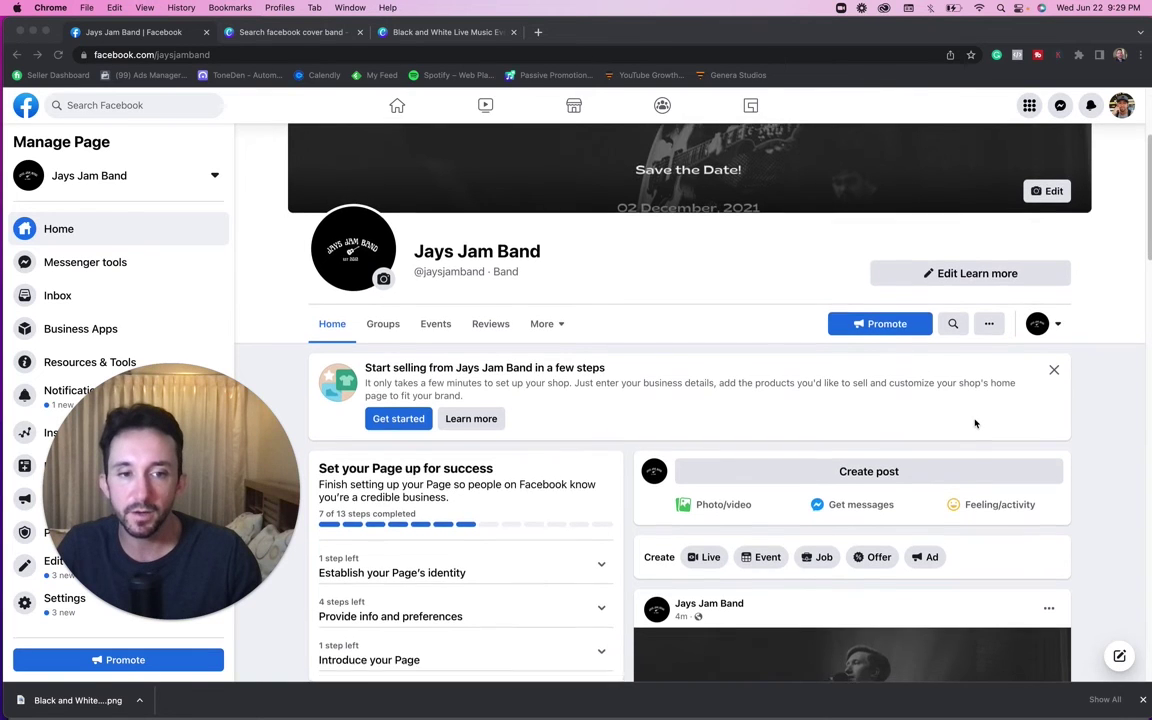
# - Scroll down the page home and bring up the Create post dialog
pyautogui.scroll(-1, 975, 422)
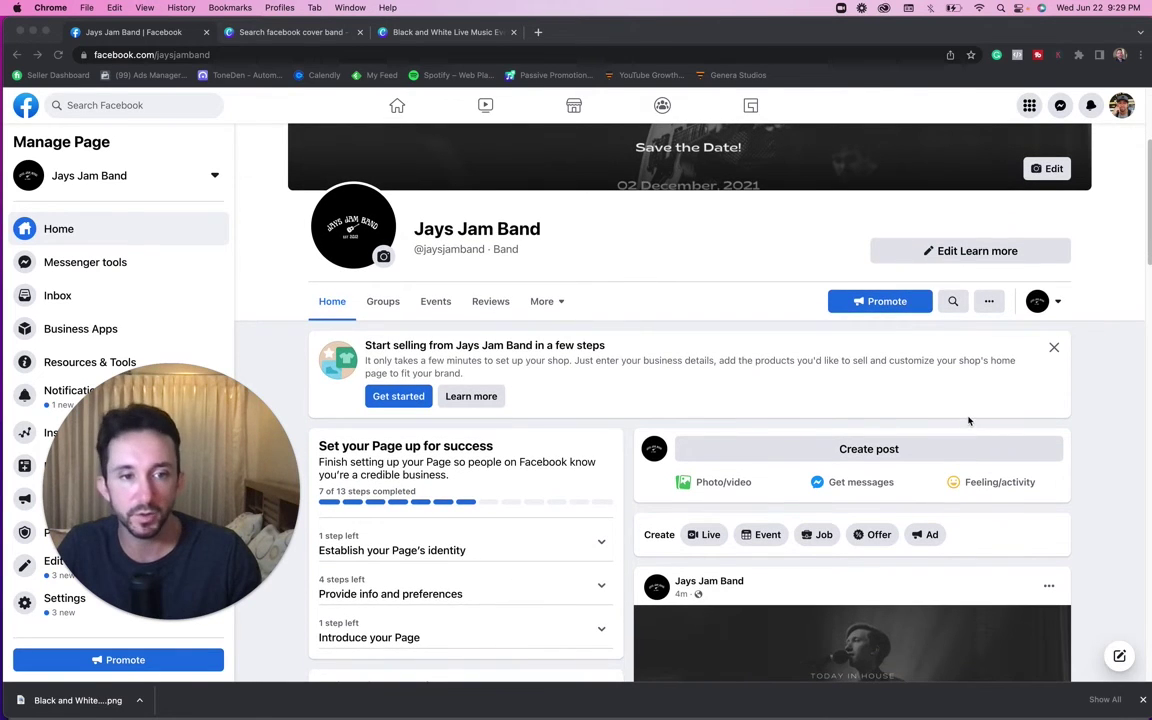
pyautogui.scroll(-3, 968, 421)
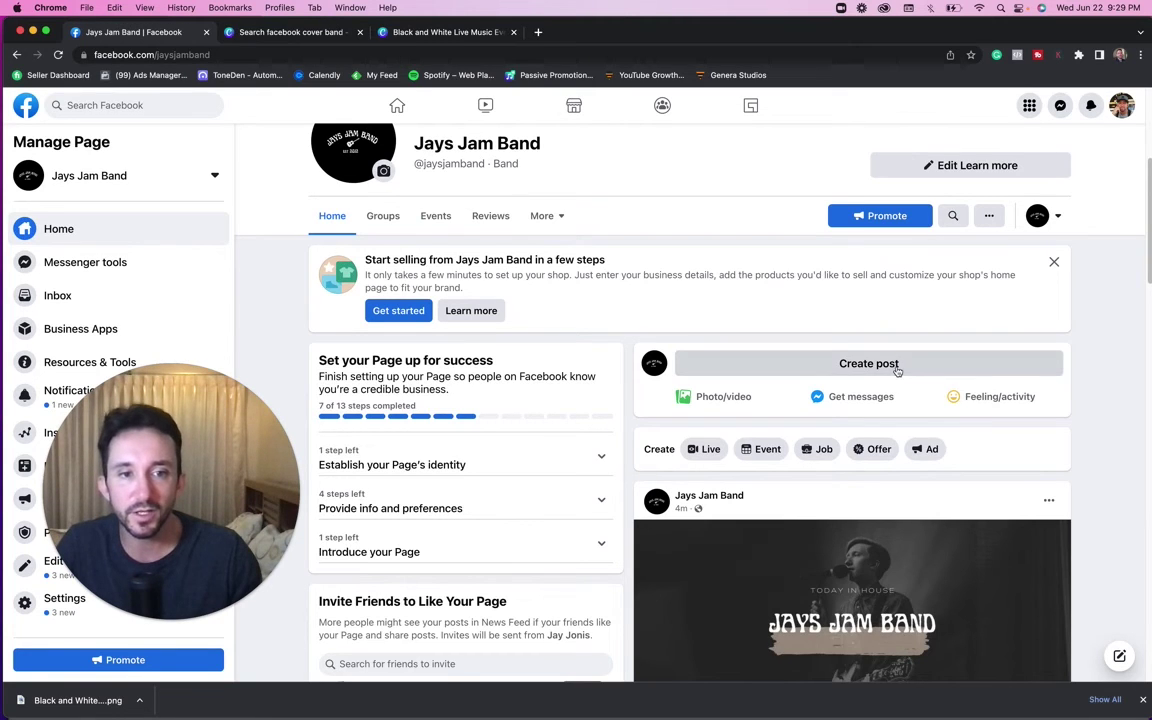
pyautogui.click(875, 365)
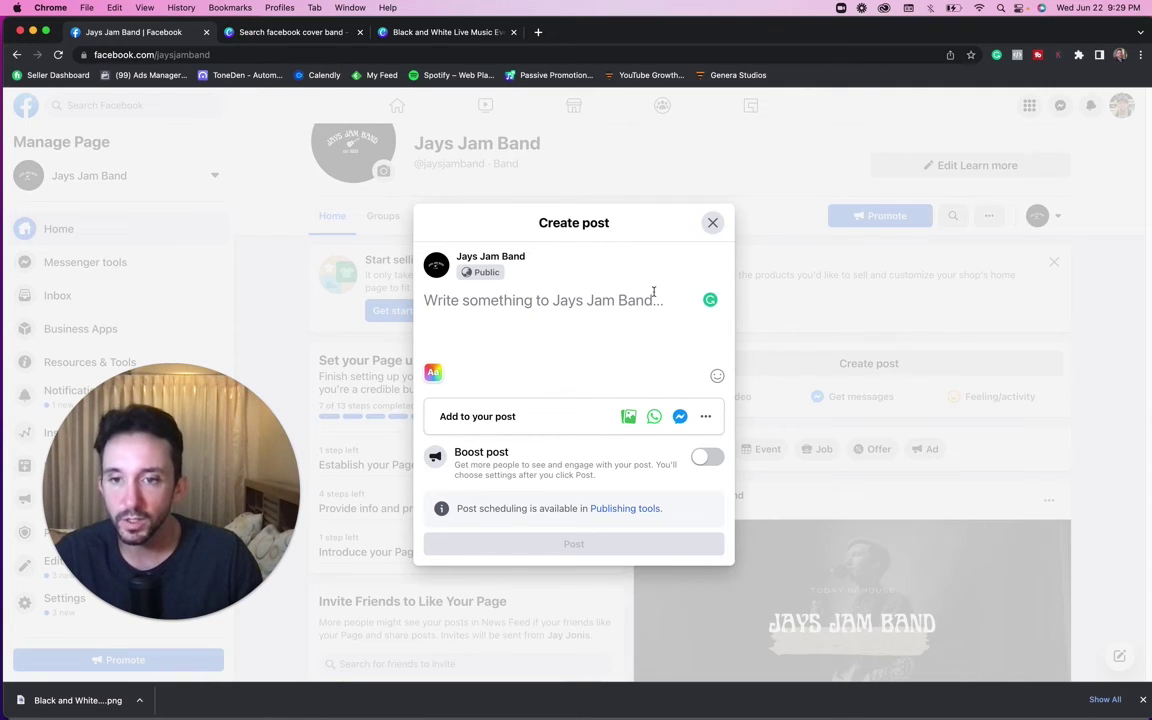
# - Try the Photo/video option, then close the empty Create post dialog and discard the draft
pyautogui.click(628, 416)
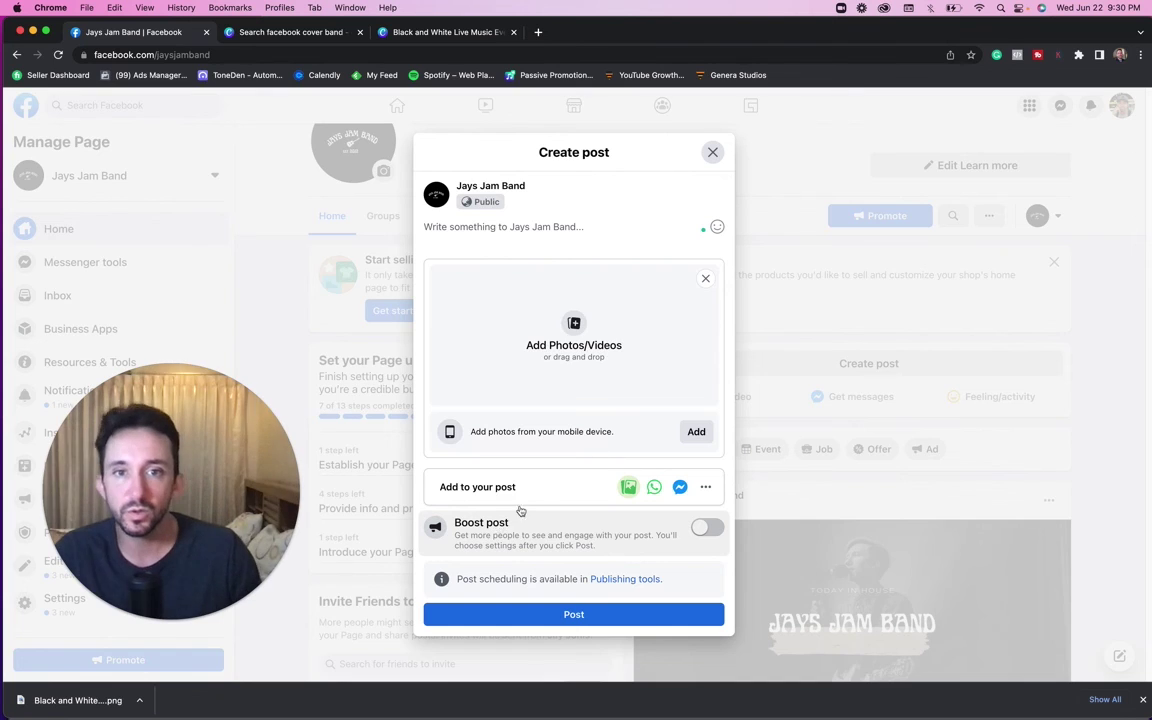
pyautogui.click(714, 152)
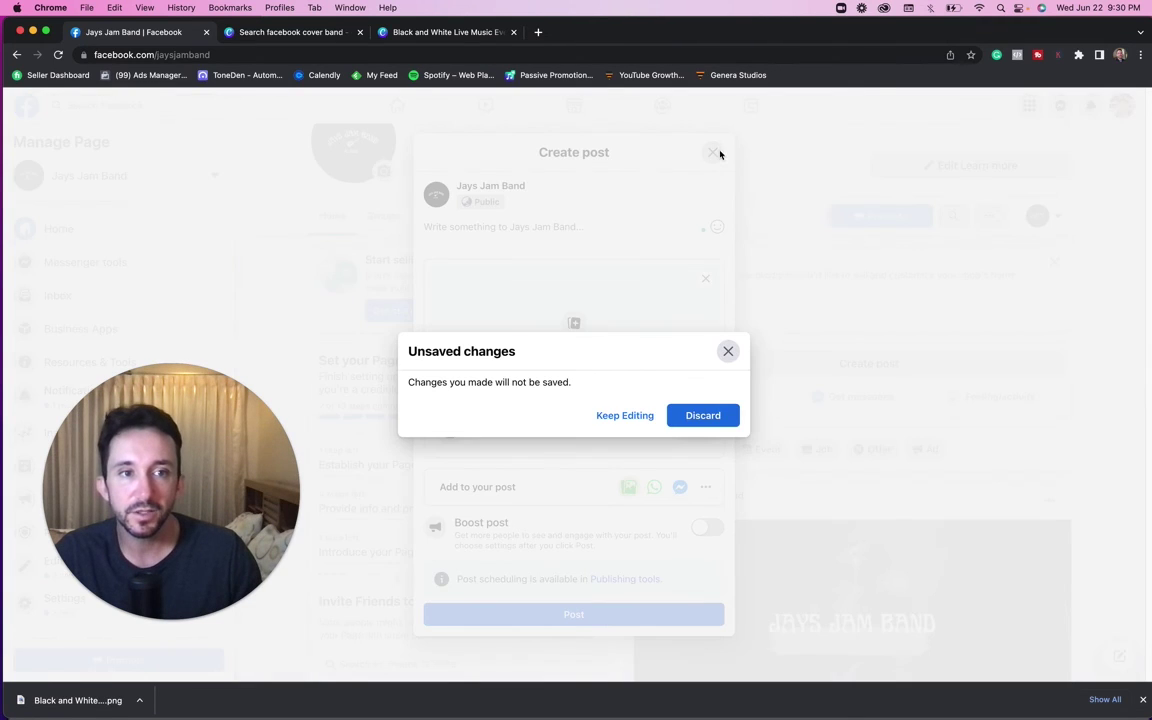
pyautogui.click(729, 358)
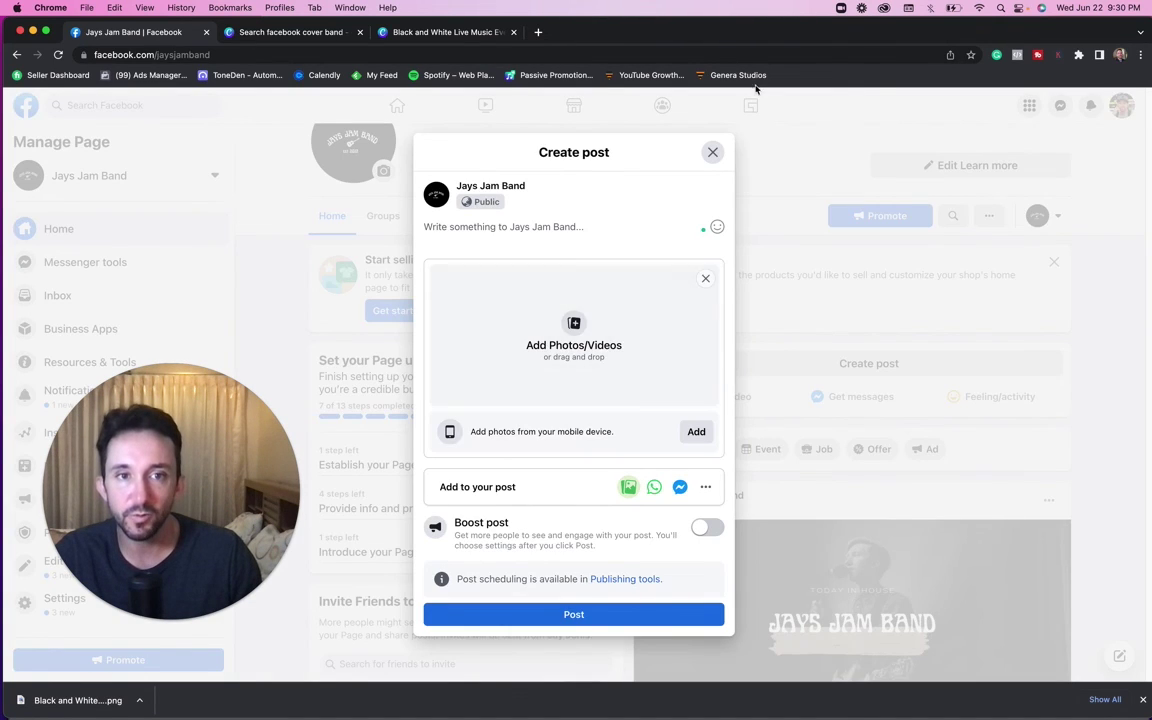
pyautogui.click(716, 153)
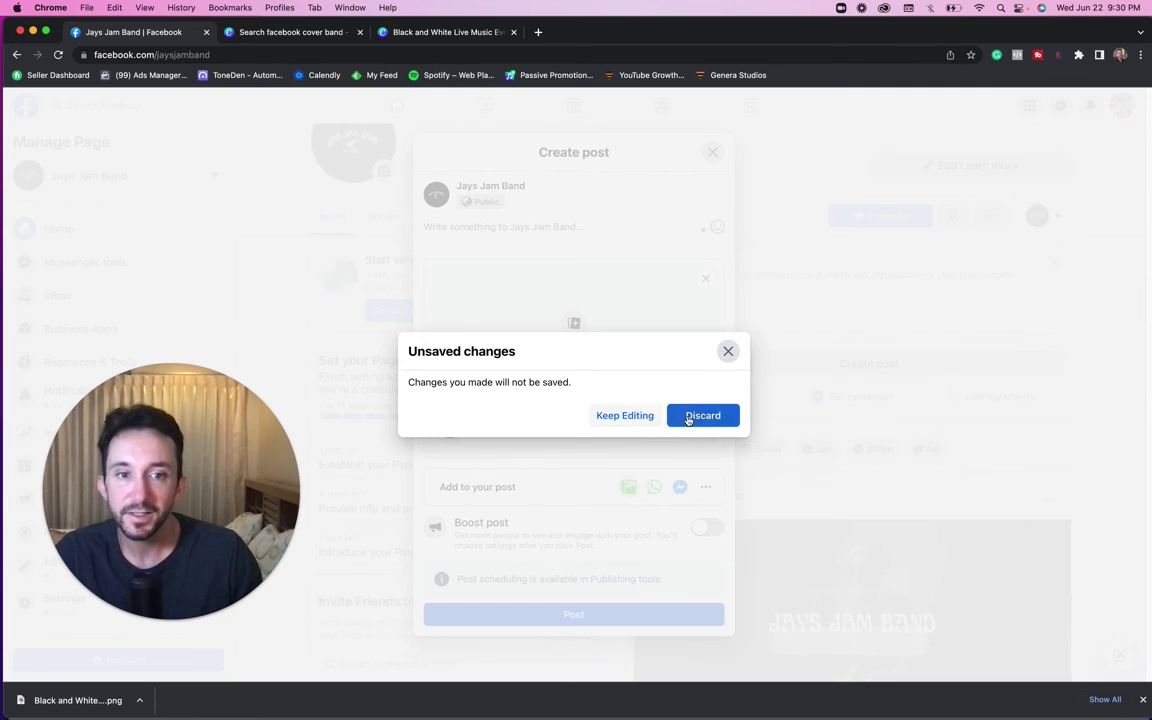
pyautogui.click(687, 416)
pyautogui.scroll(-15, 1021, 444)
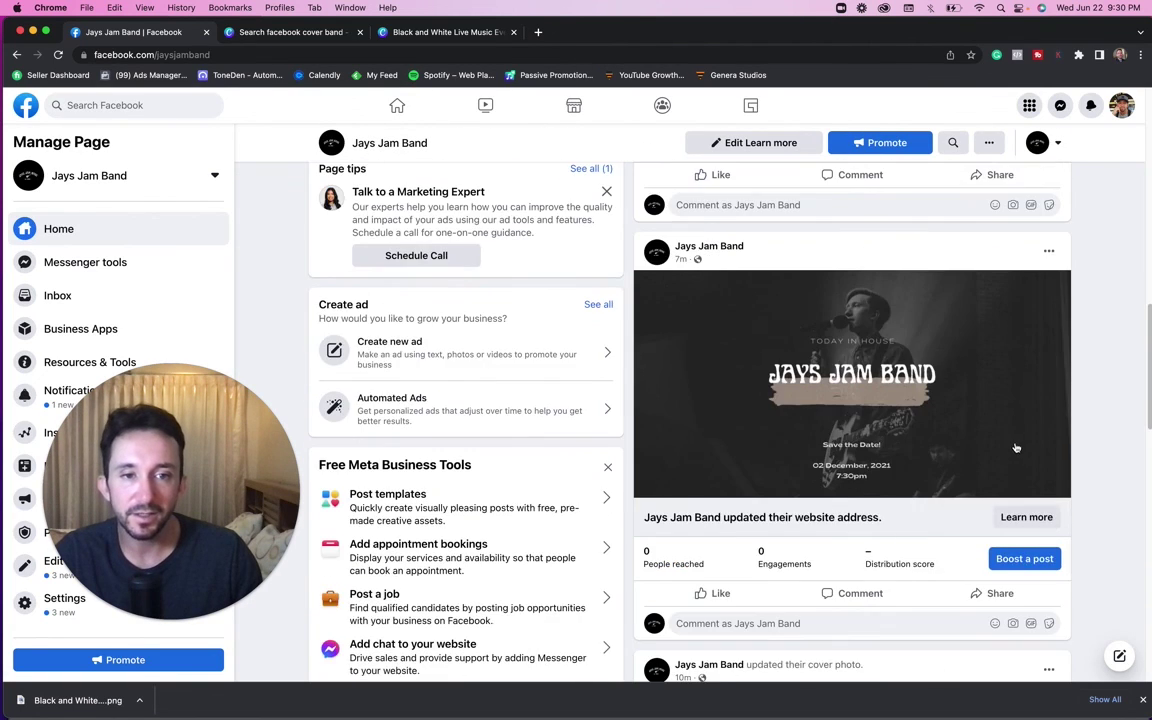
pyautogui.scroll(15, 1016, 448)
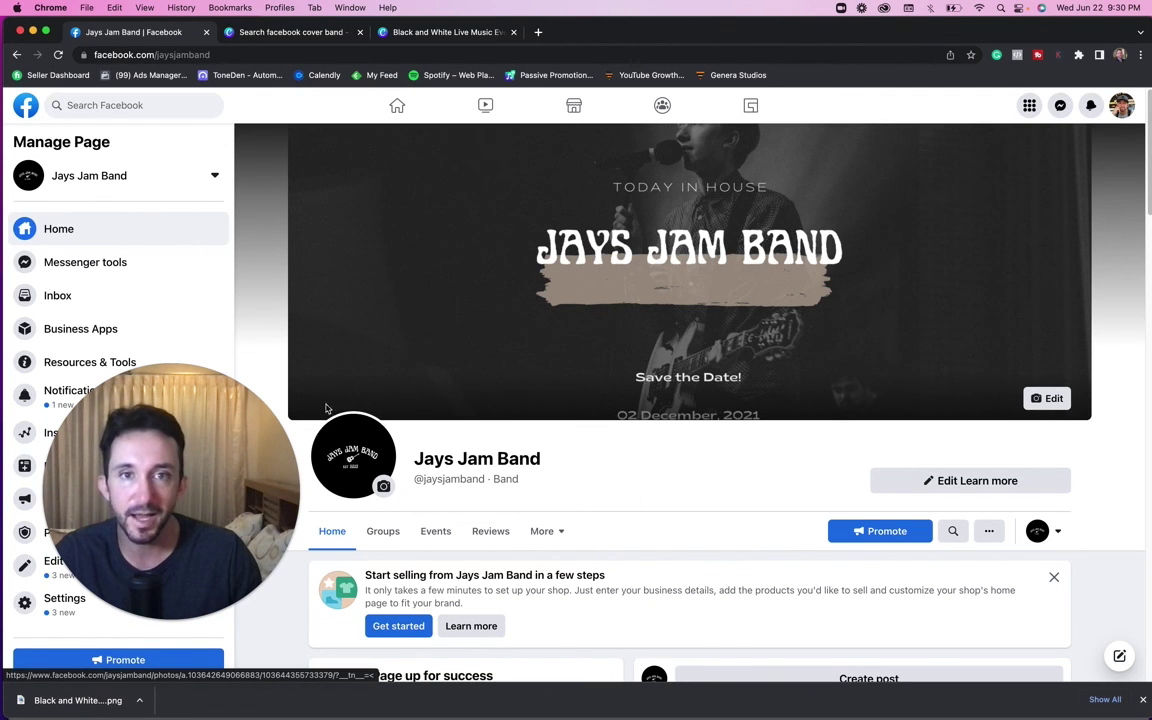
pyautogui.scroll(-5, 738, 509)
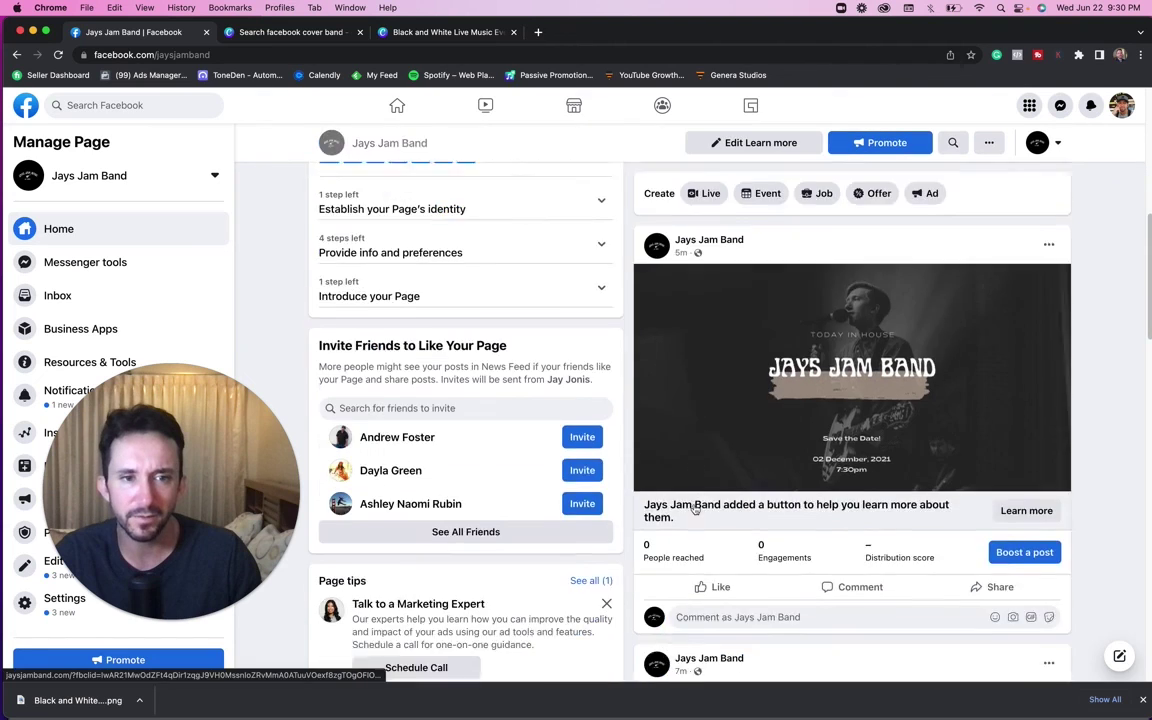
pyautogui.scroll(-5, 690, 515)
pyautogui.scroll(12, 686, 532)
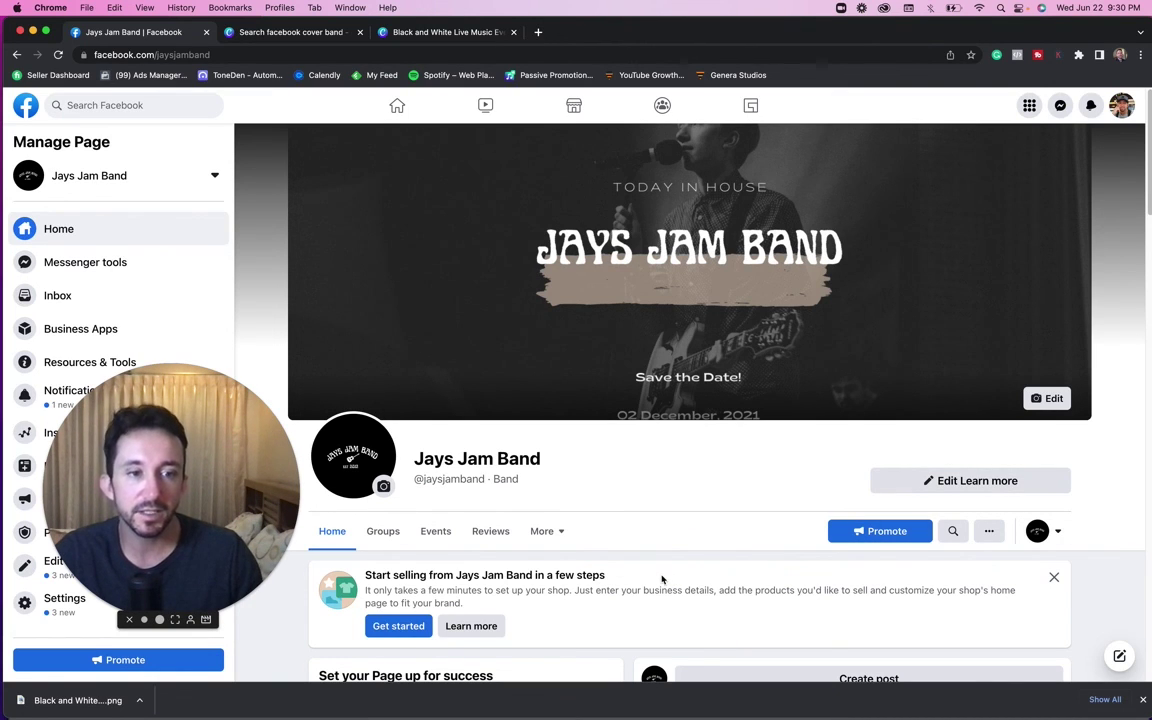
pyautogui.scroll(-15, 659, 583)
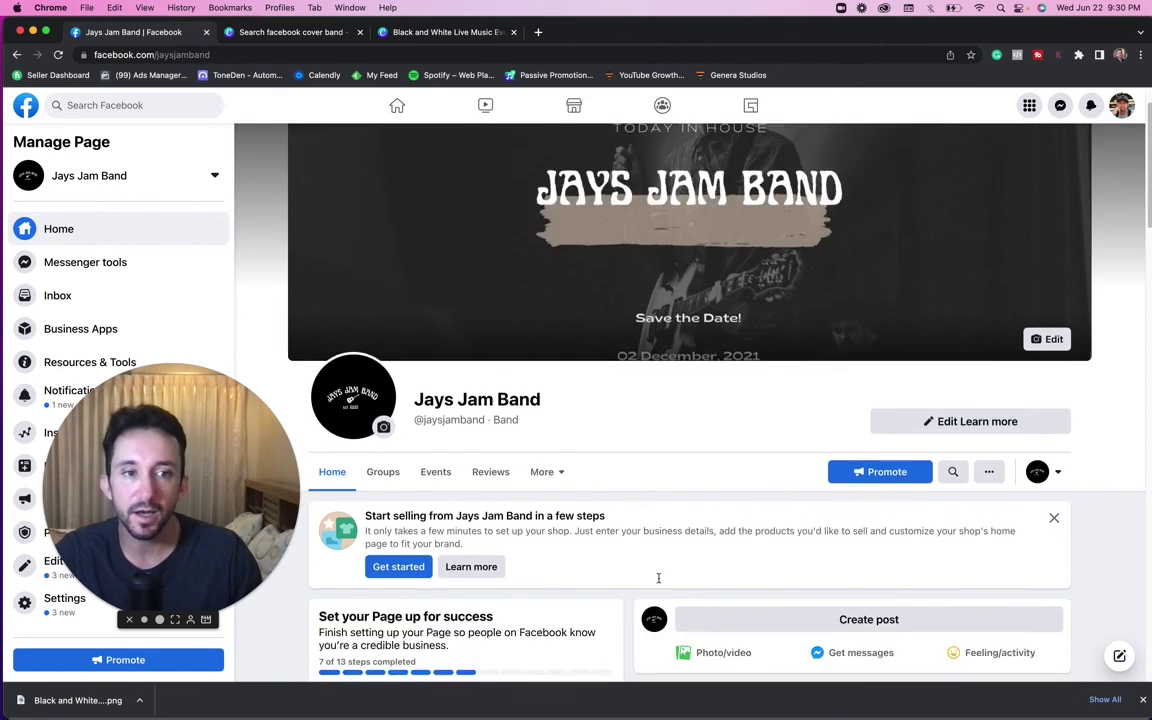
pyautogui.scroll(-3, 659, 583)
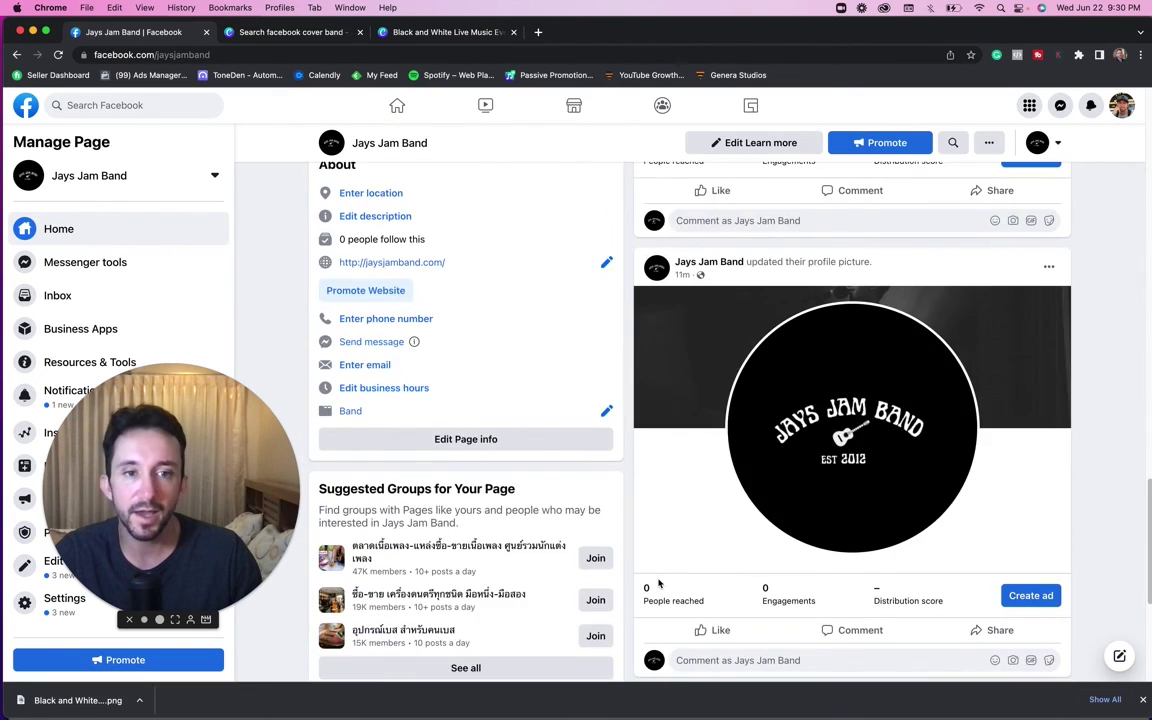
pyautogui.scroll(15, 659, 583)
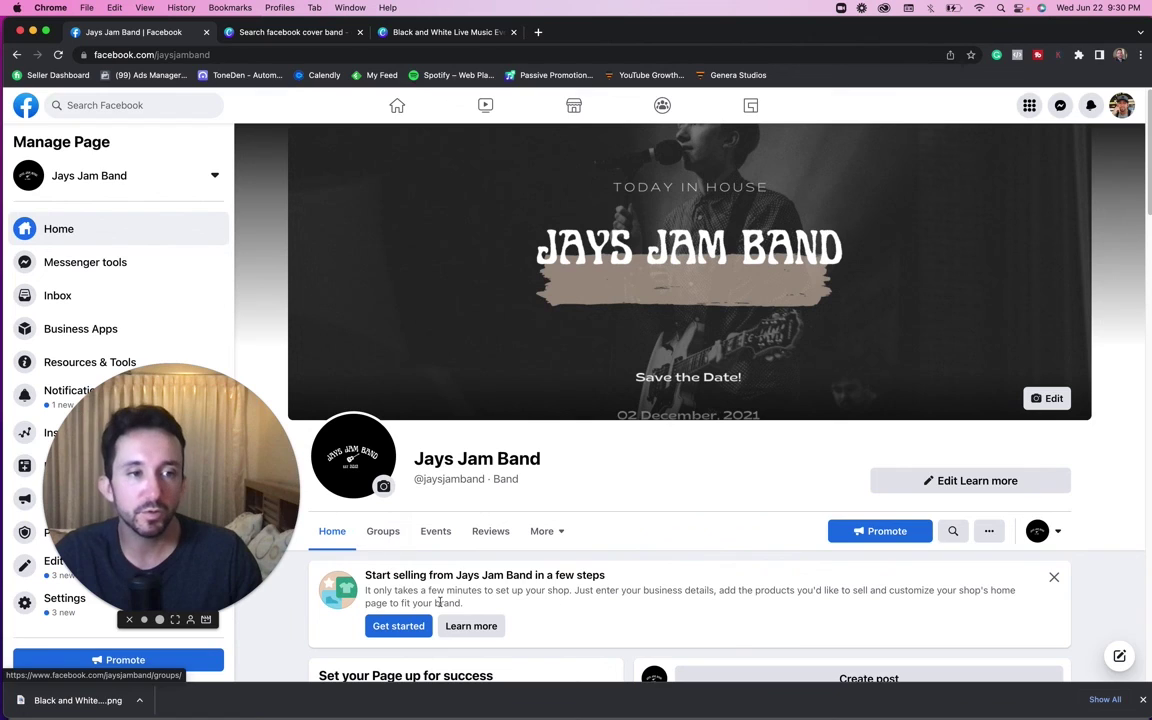